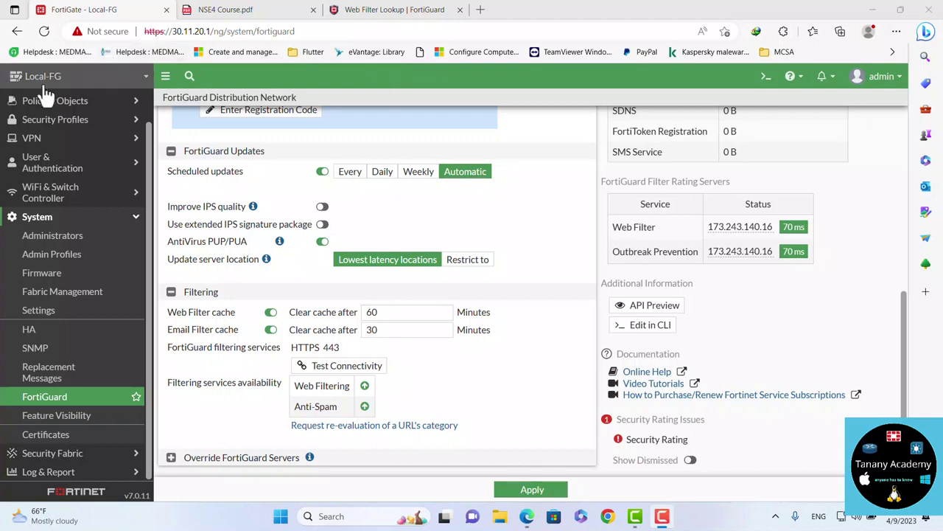
Expand the Security Profiles section of the navigation menu
left_click(62, 123)
Open the Test-Flow web filter profile and scroll through its FortiGuard category actions
left_click(56, 157)
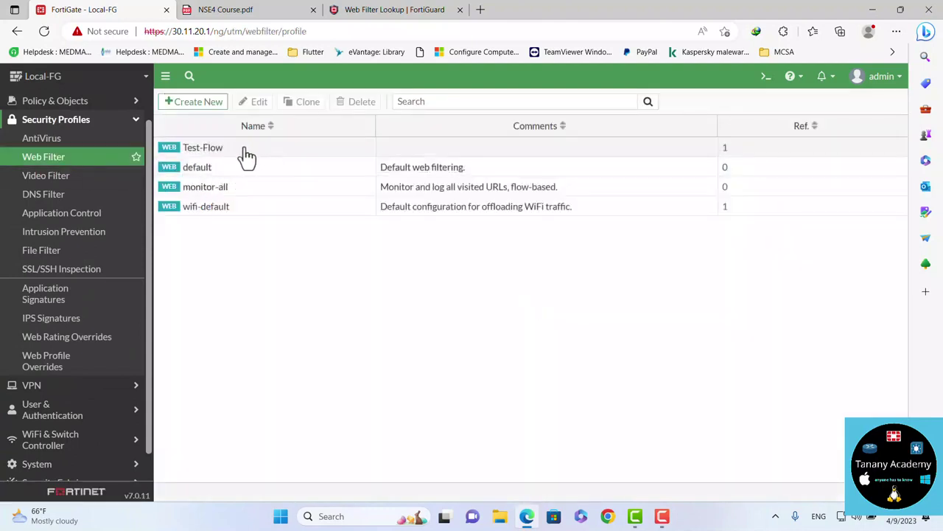
left_click(247, 155)
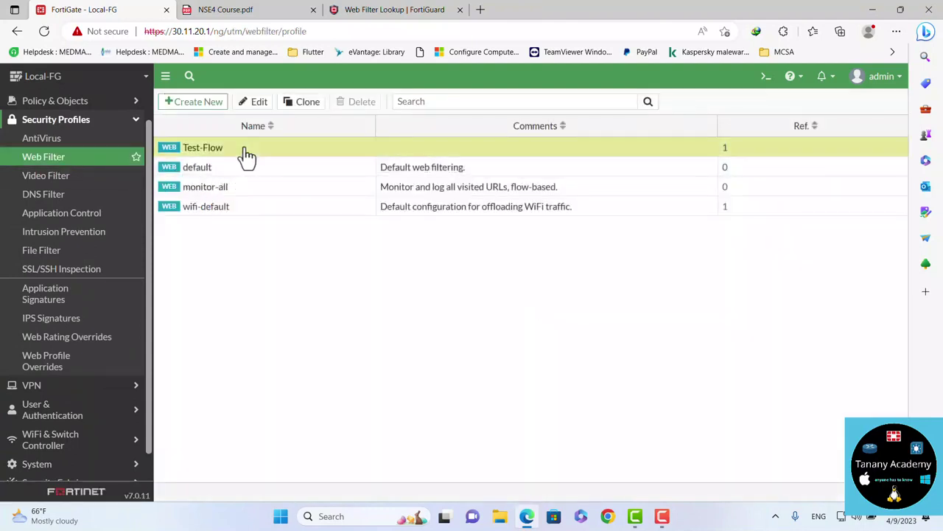
double_click(246, 154)
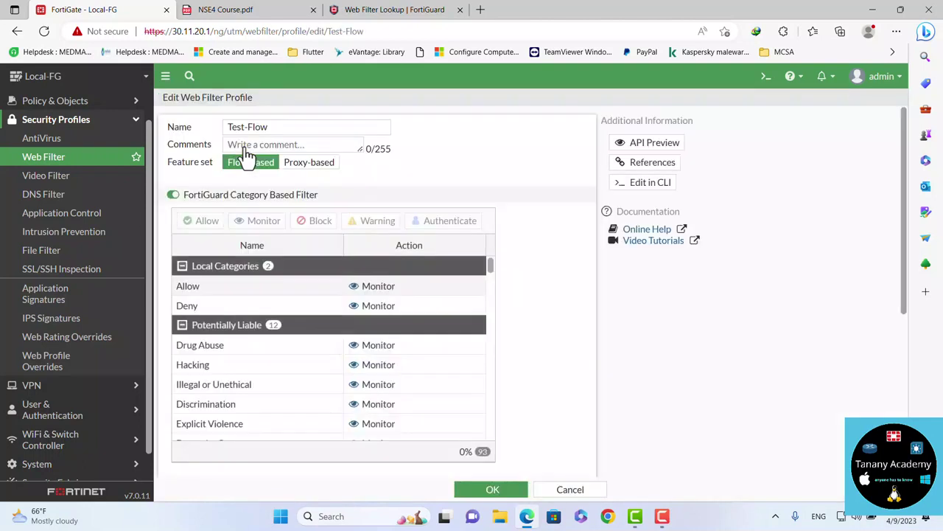
scroll(442, 376, "down", 5)
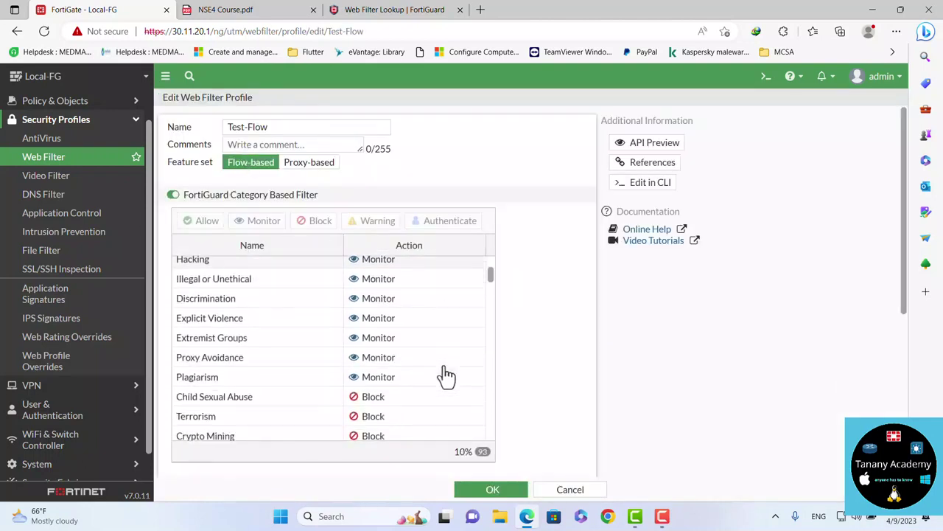
scroll(446, 375, "down", 2)
scroll(446, 375, "up", 1)
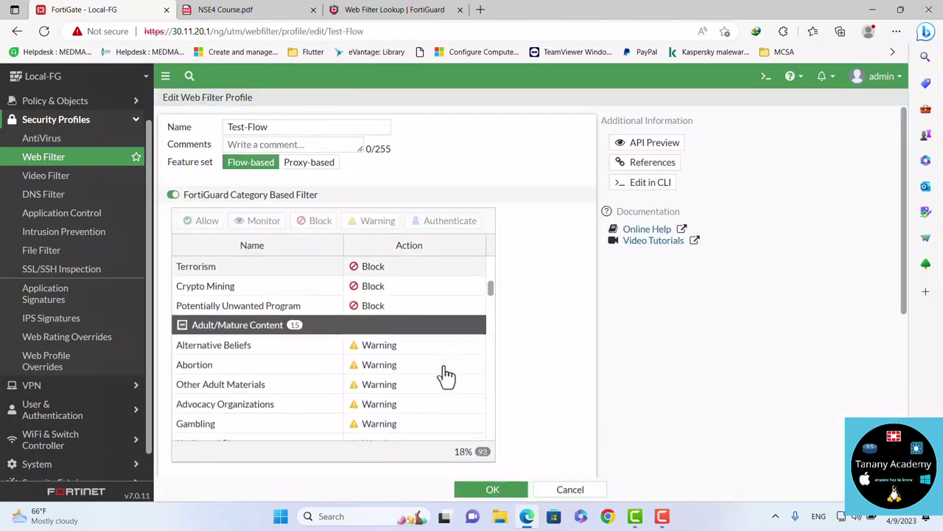
scroll(446, 375, "down", 3)
scroll(446, 375, "down", 15)
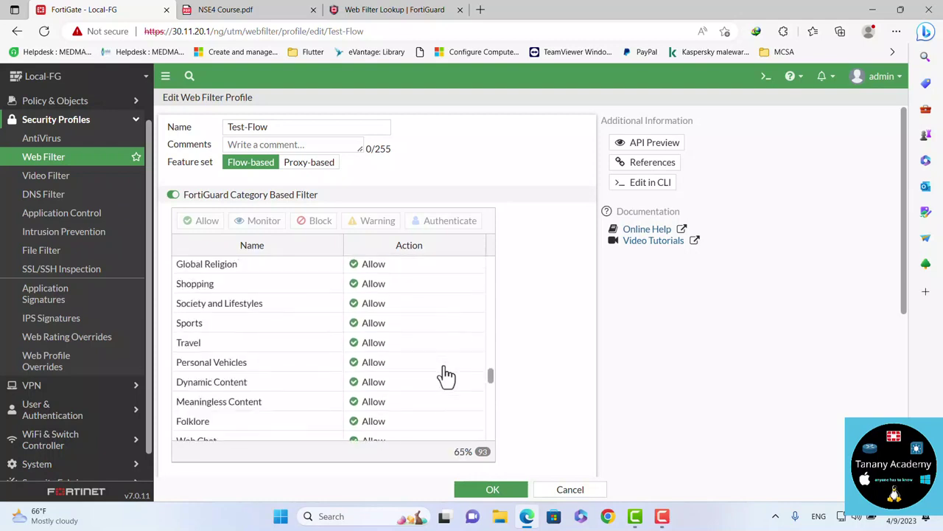
scroll(446, 375, "up", 2)
scroll(446, 375, "down", 8)
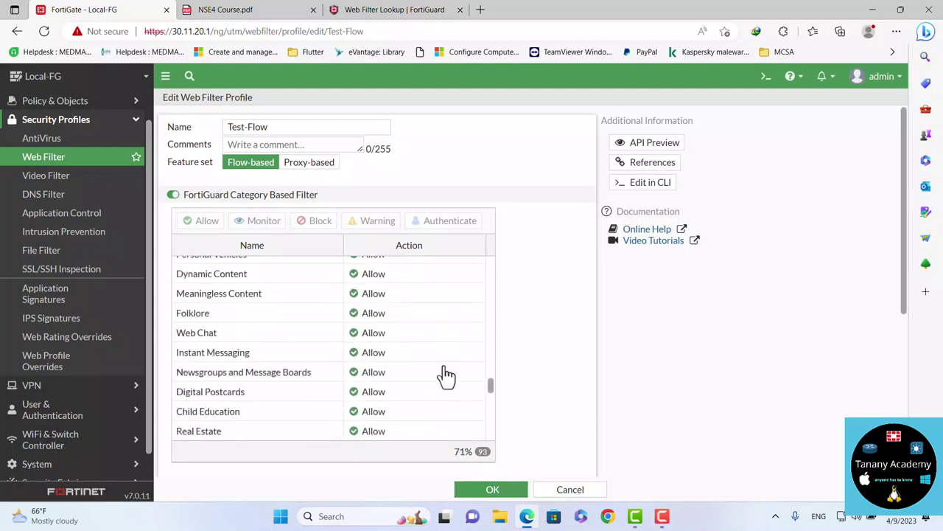
scroll(446, 375, "down", 2)
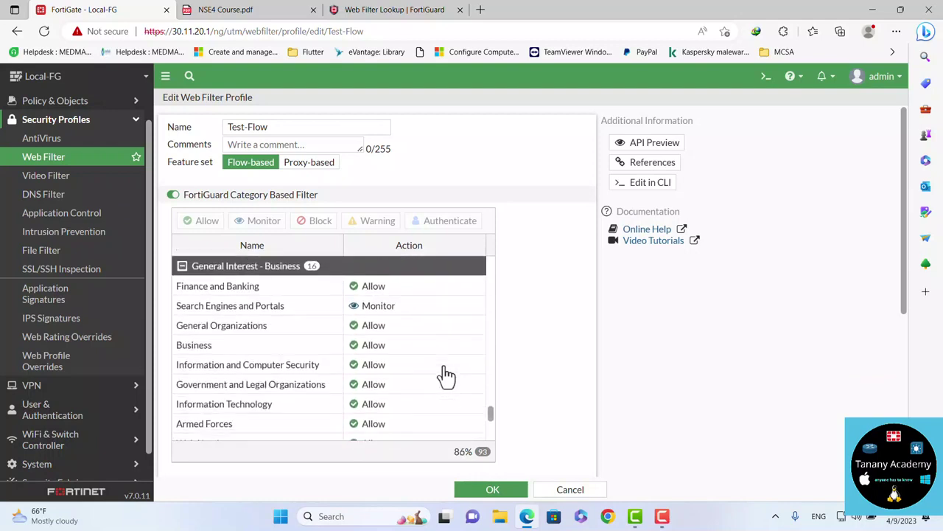
left_click(377, 310)
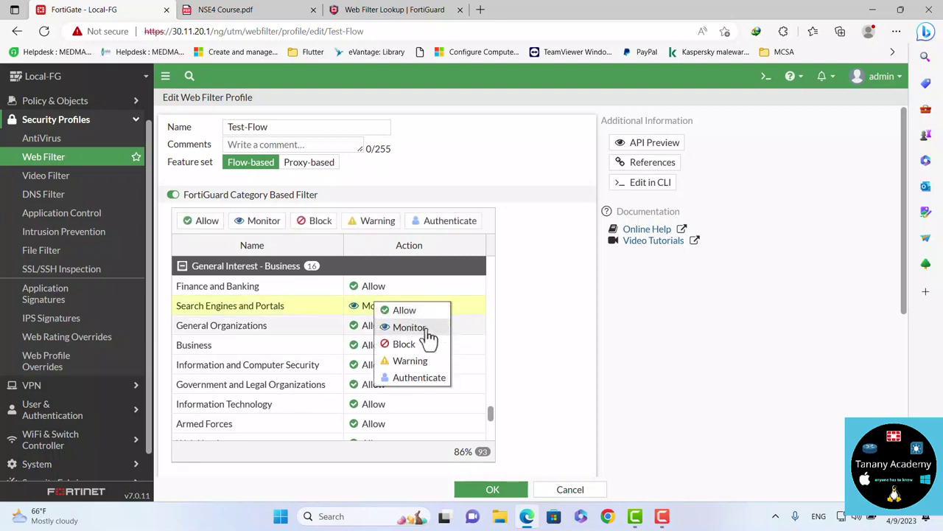
left_click(549, 392)
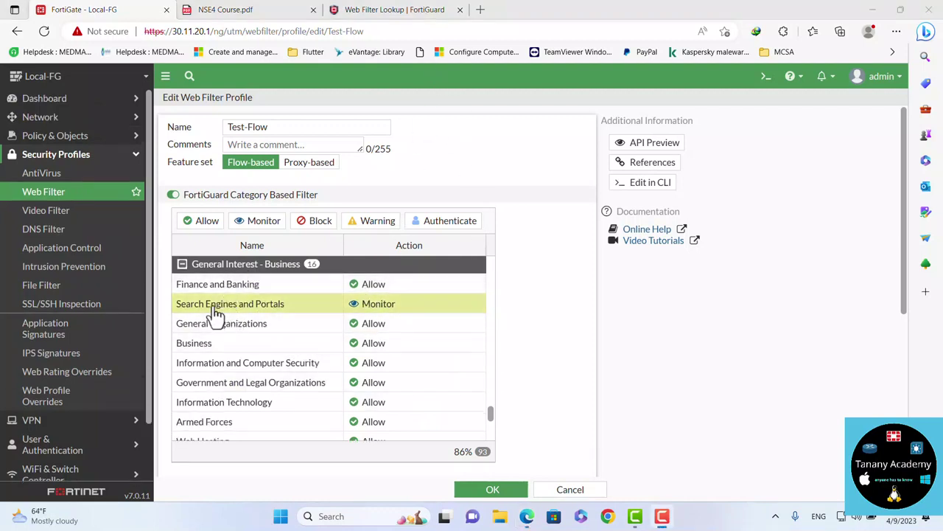
mouse_move(214, 314)
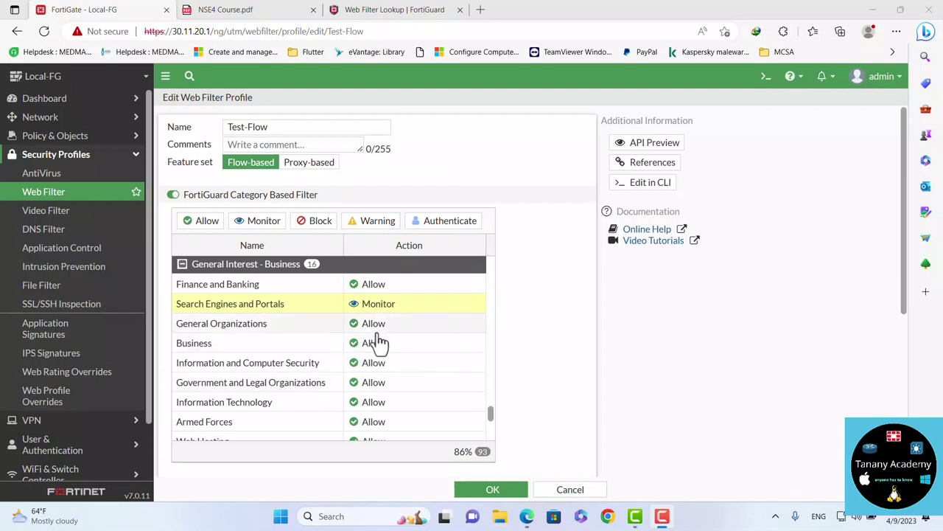
scroll(251, 339, "up", 1)
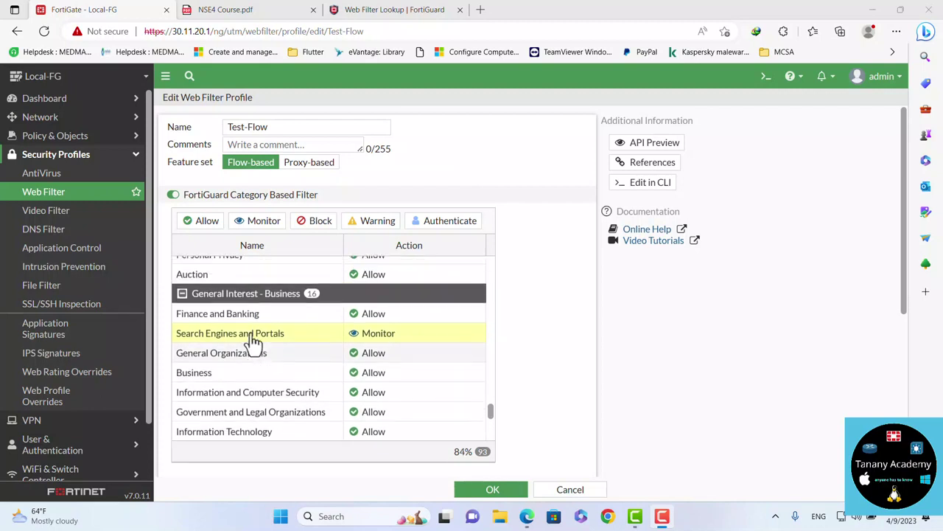
scroll(253, 340, "up", 8)
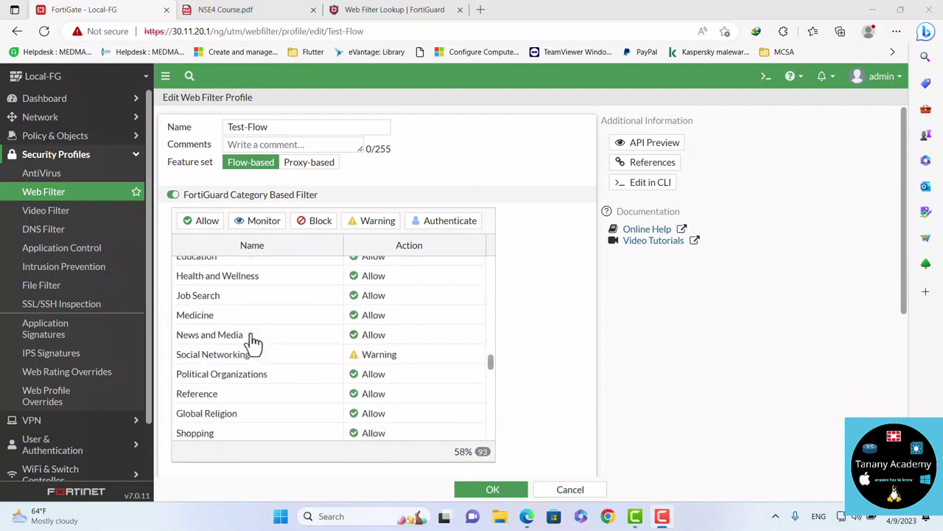
scroll(253, 340, "up", 10)
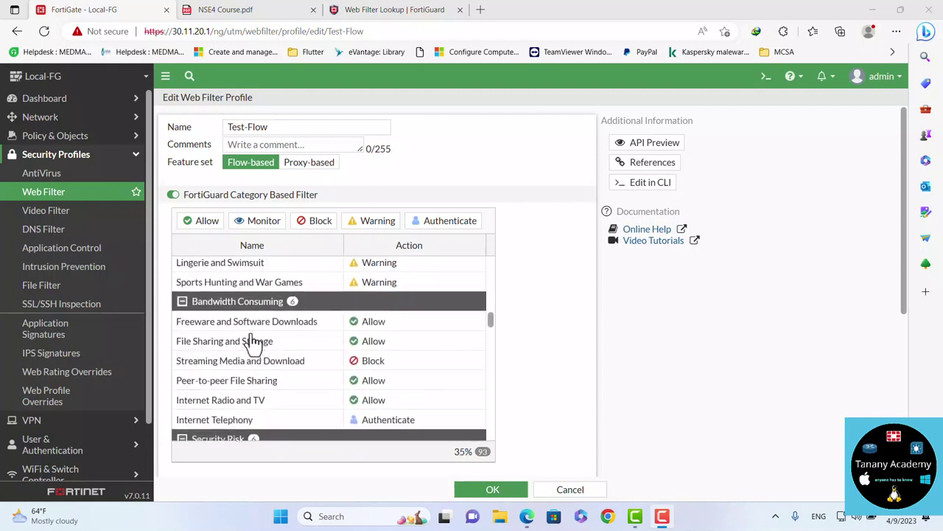
scroll(251, 343, "down", 1)
mouse_move(232, 362)
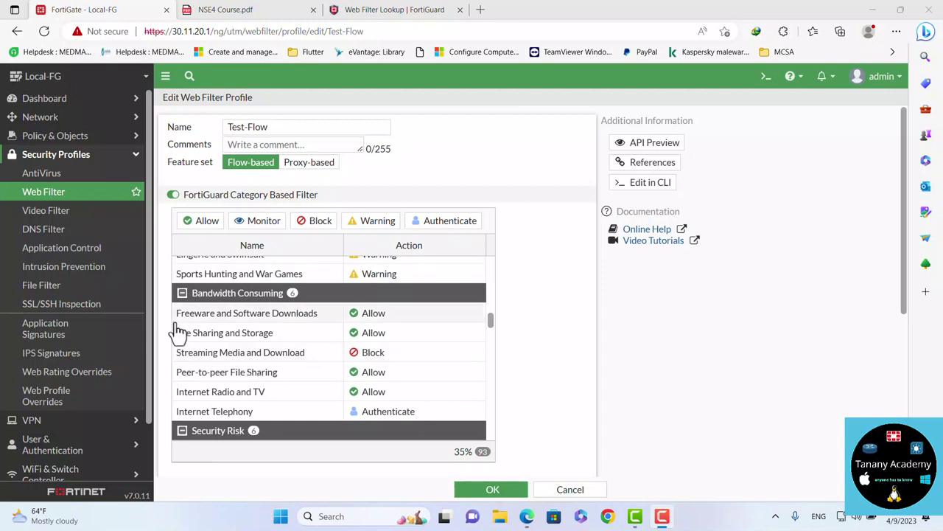
Start a new web rating override for youtube.com and look up its current category rating
left_click(98, 382)
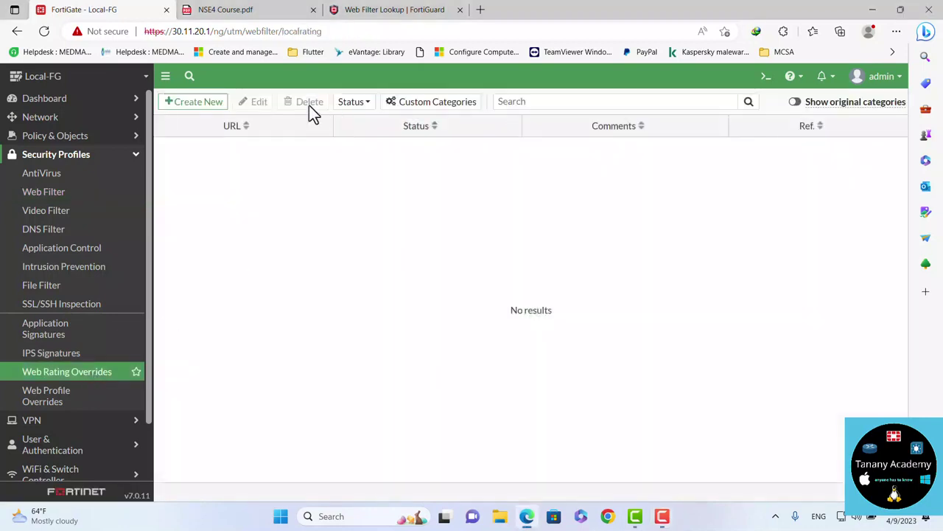
left_click(207, 103)
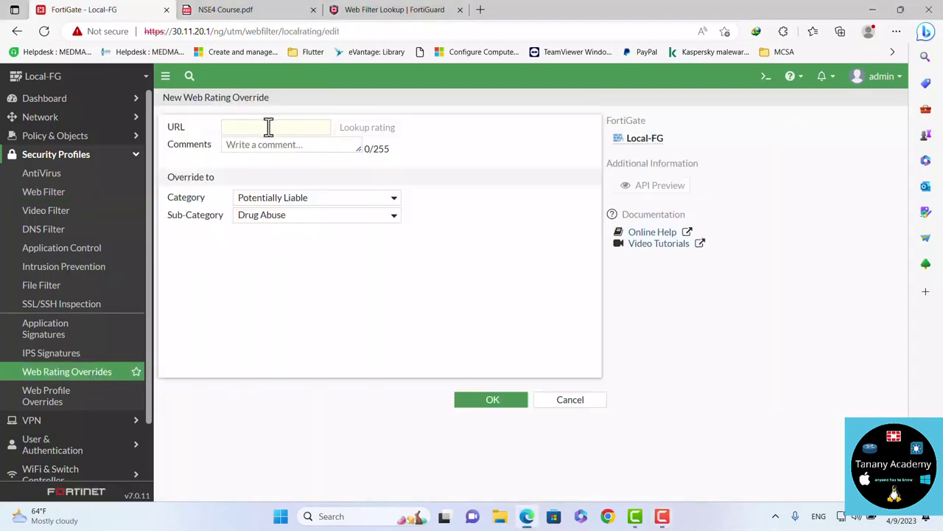
left_click(269, 127)
type("yout")
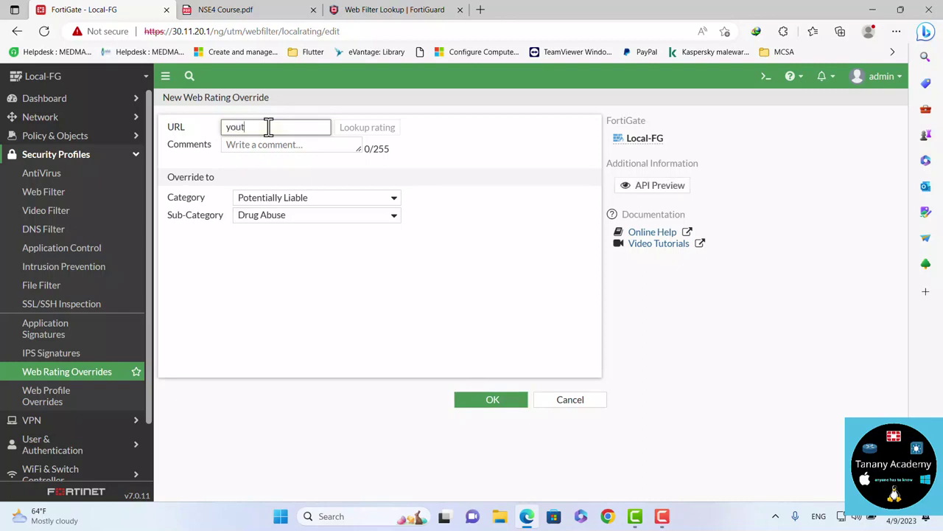
type("ube.com")
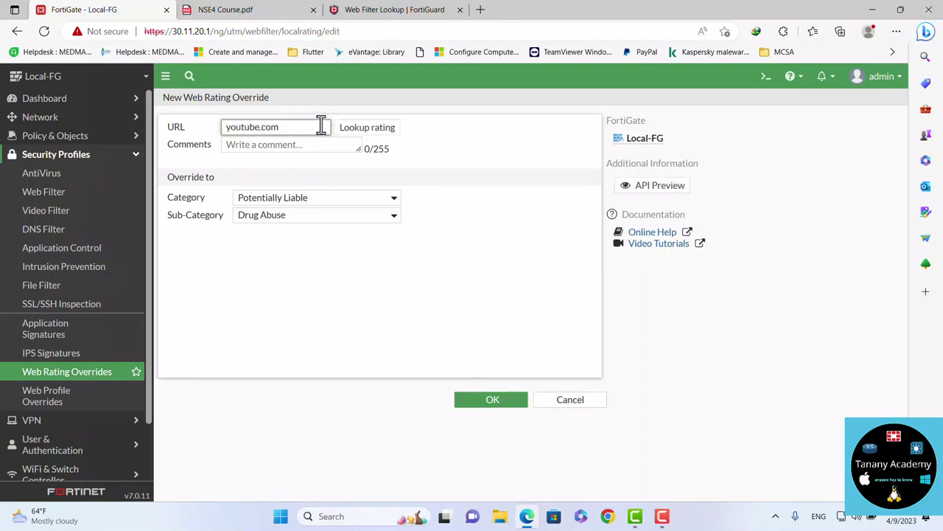
left_click(361, 131)
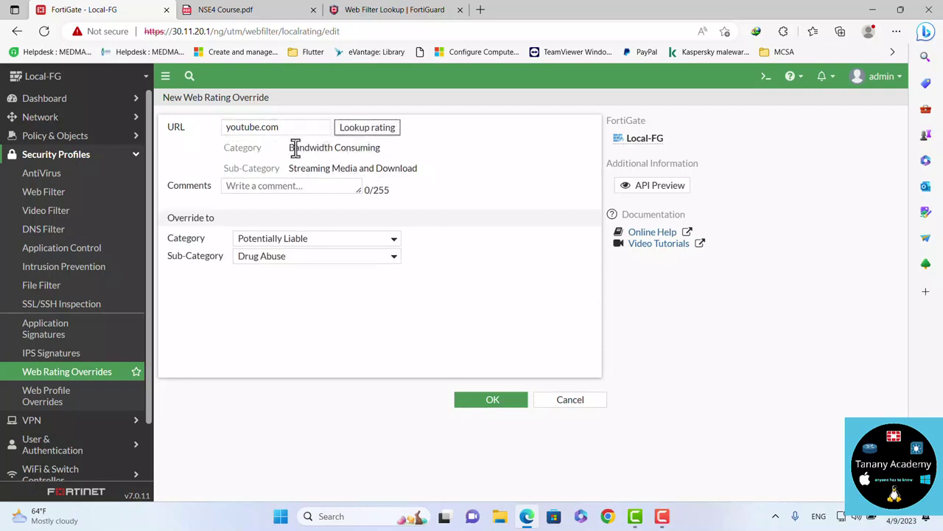
left_click_drag(295, 148, 319, 156)
left_click(309, 172)
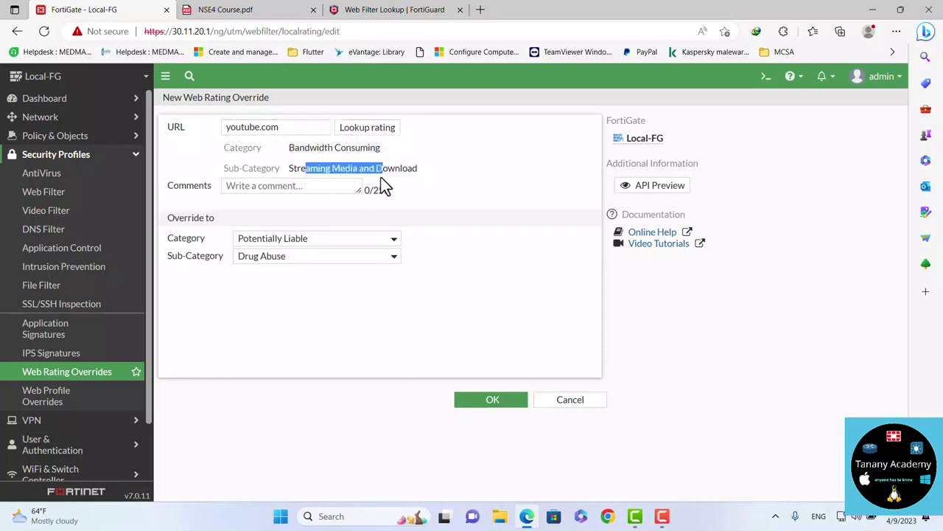
left_click_drag(383, 184, 381, 174)
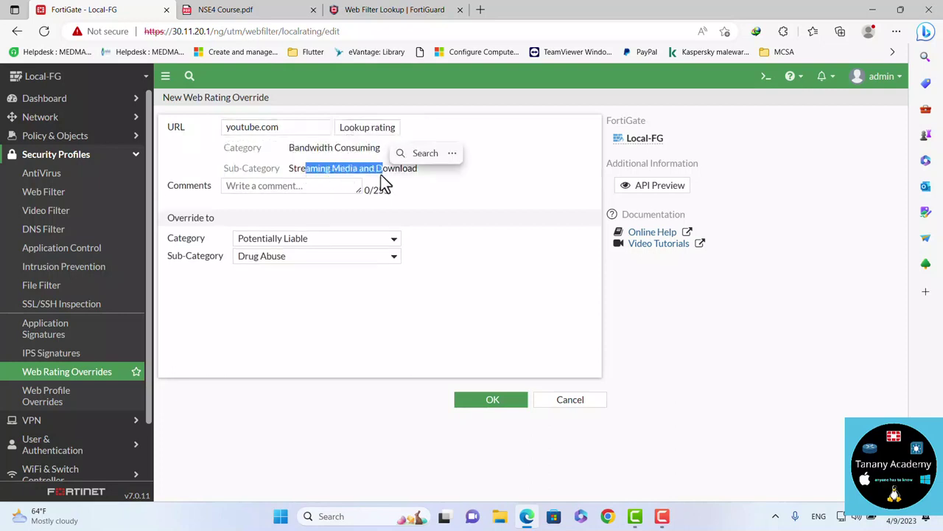
Set the override to General Interest - Personal / Social Networking and save it
left_click(318, 244)
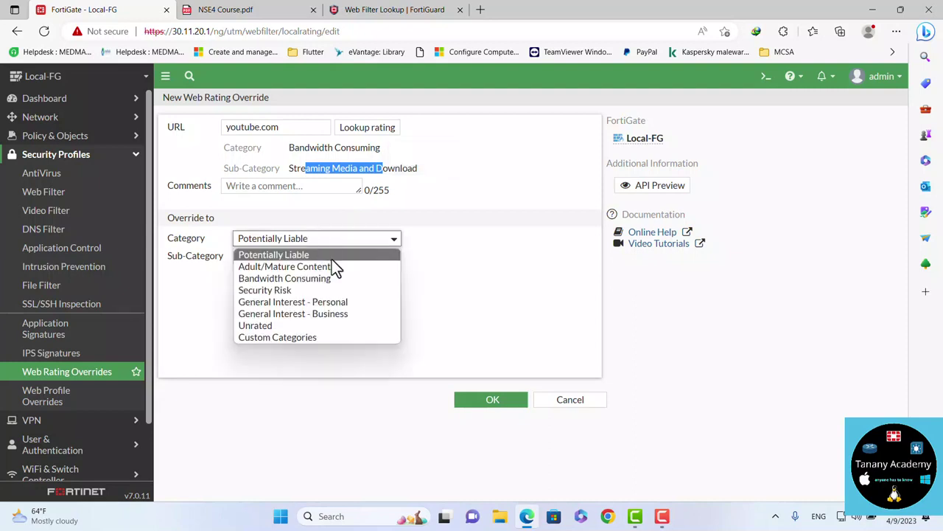
left_click(317, 302)
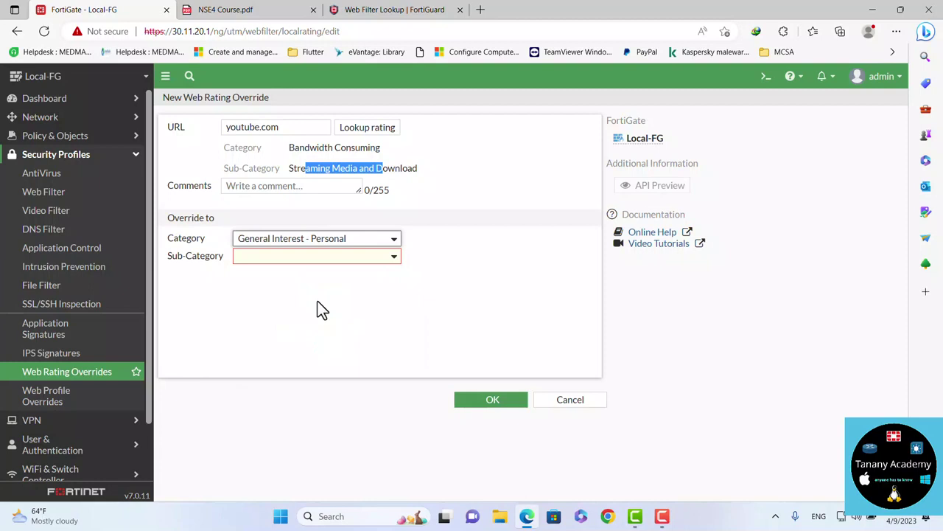
left_click(342, 258)
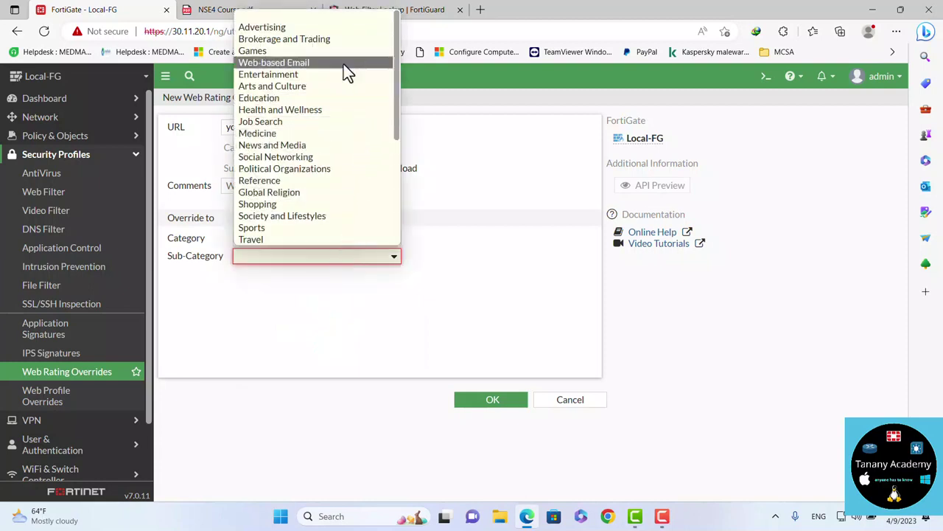
left_click(308, 156)
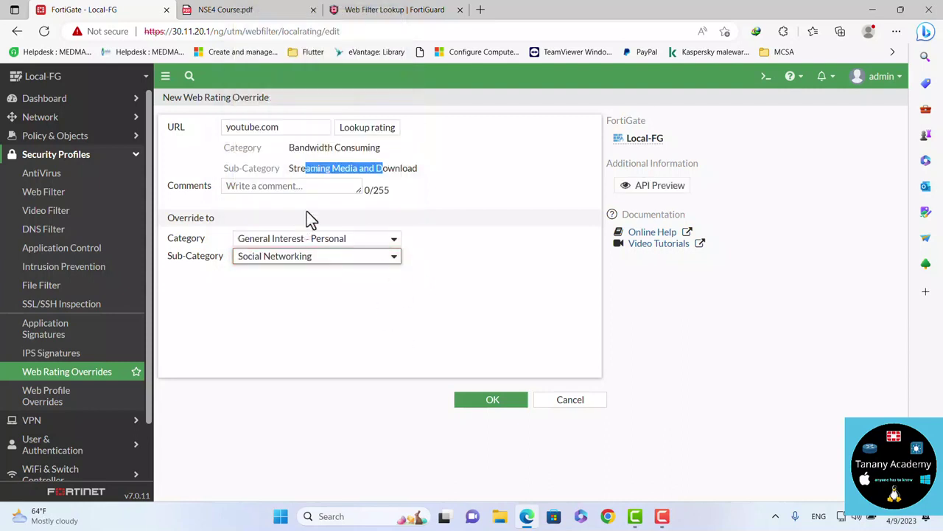
left_click(492, 400)
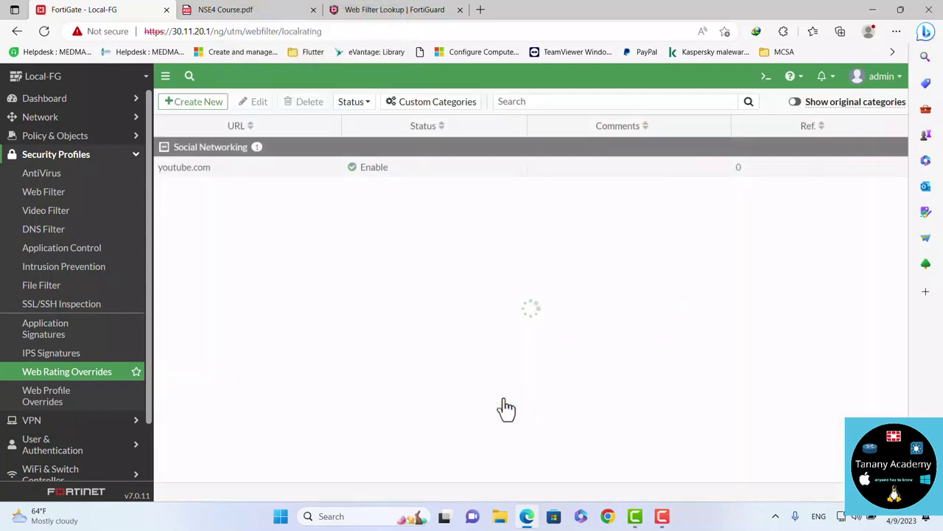
Load youtube.com in a new InPrivate window, proceed past the block page, and minimize it
left_click(897, 31)
left_click(785, 84)
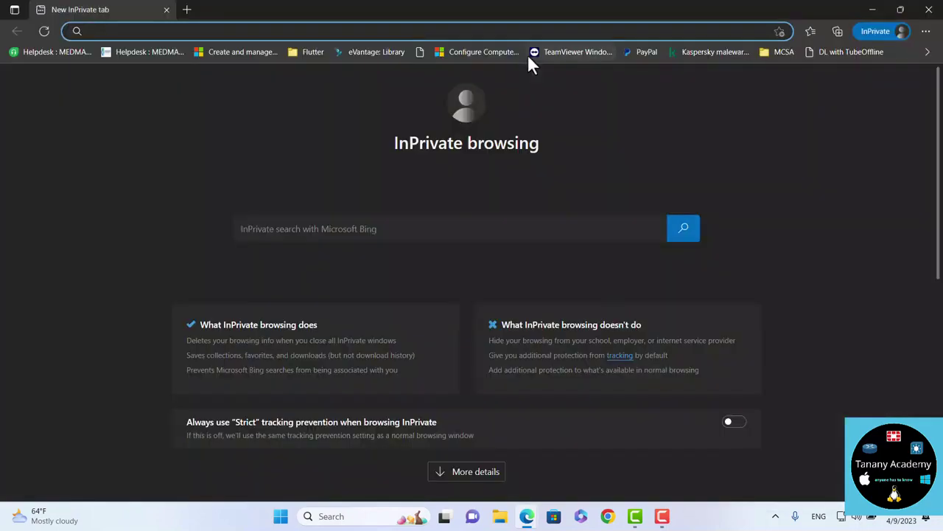
type("youtube.com")
key("Return")
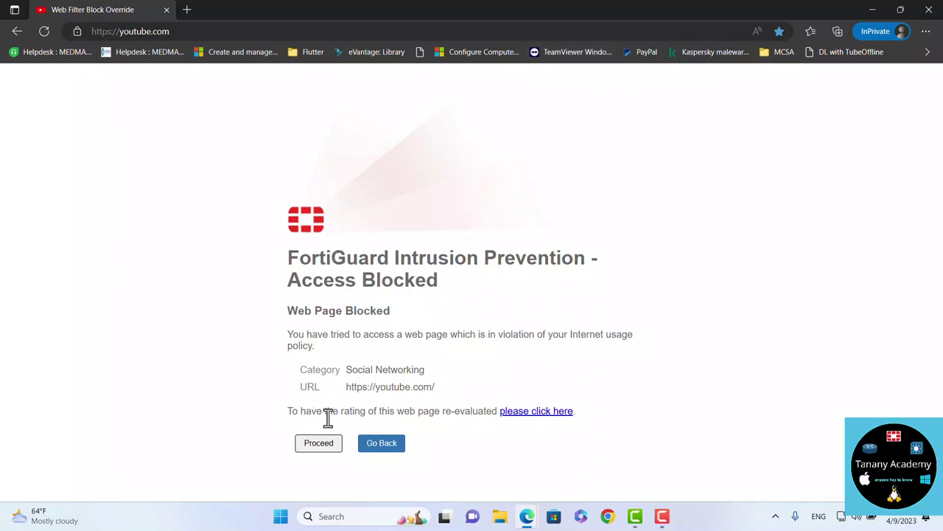
left_click(322, 446)
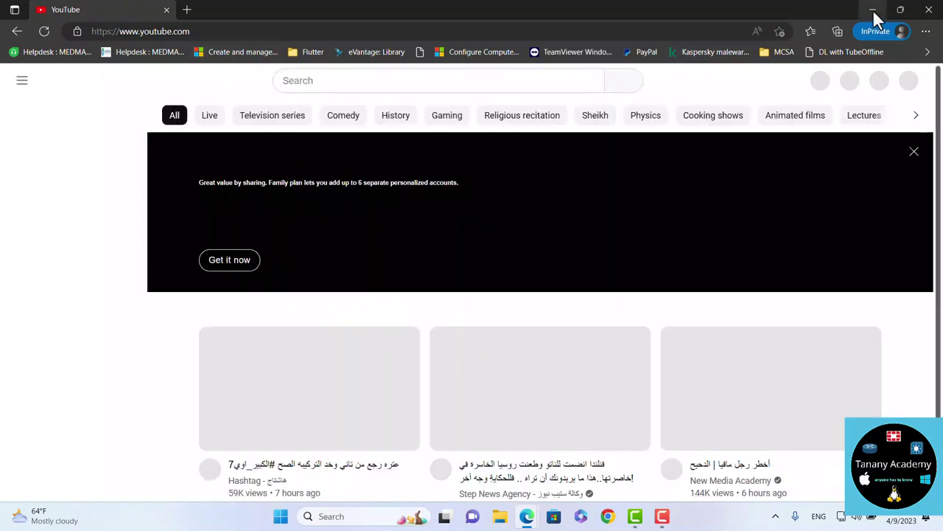
left_click(873, 12)
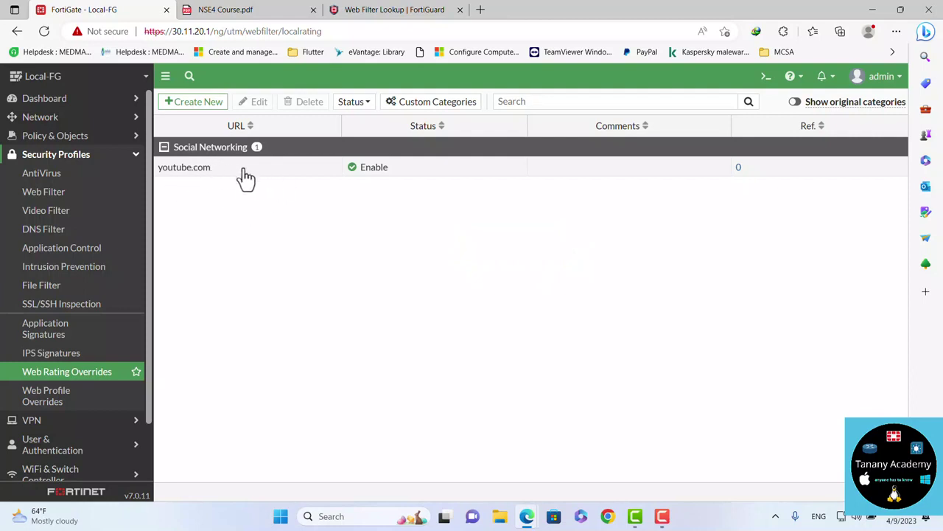
Review the youtube.com override's original Streaming Media and Download rating and close it unchanged
double_click(247, 177)
left_click(363, 130)
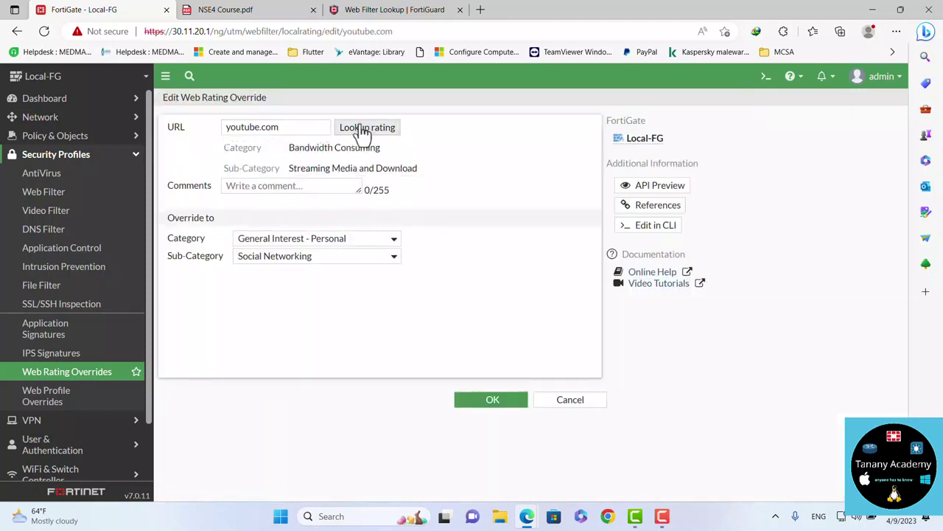
left_click_drag(295, 169, 419, 168)
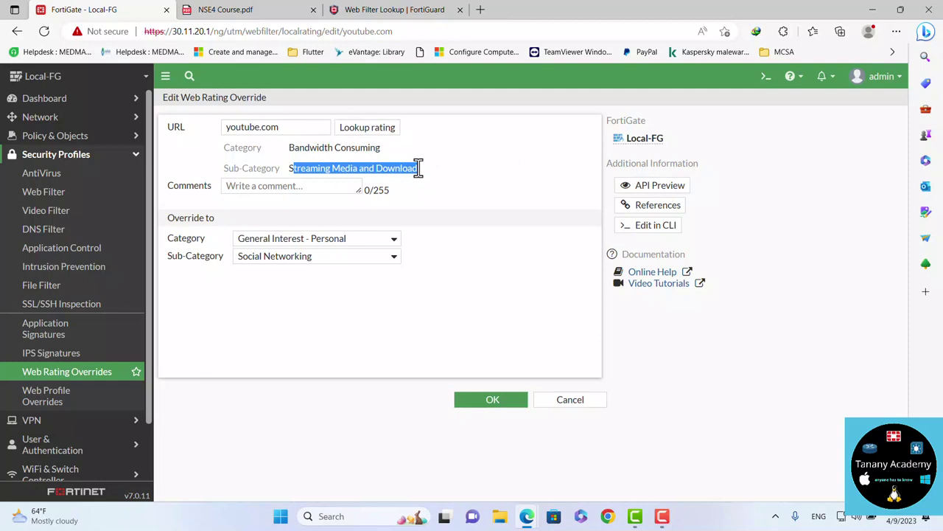
left_click(418, 168)
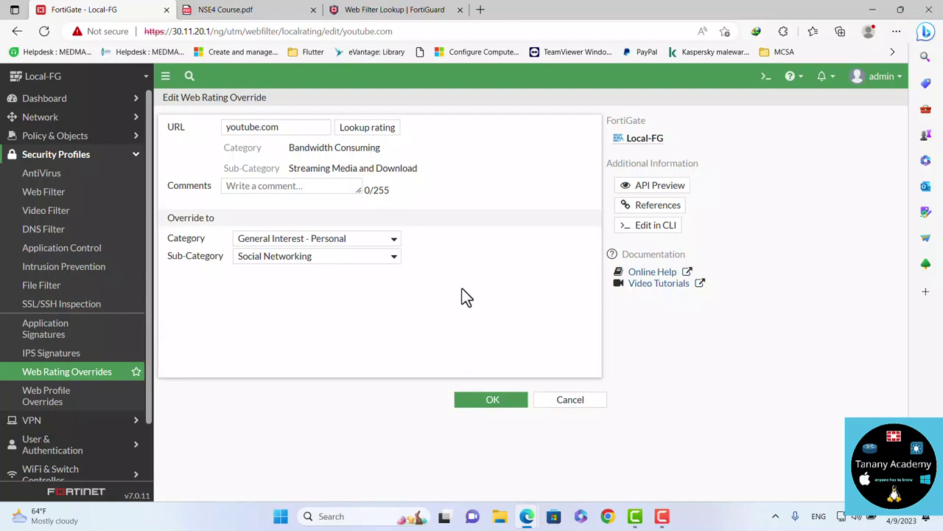
left_click(371, 244)
left_click(371, 244)
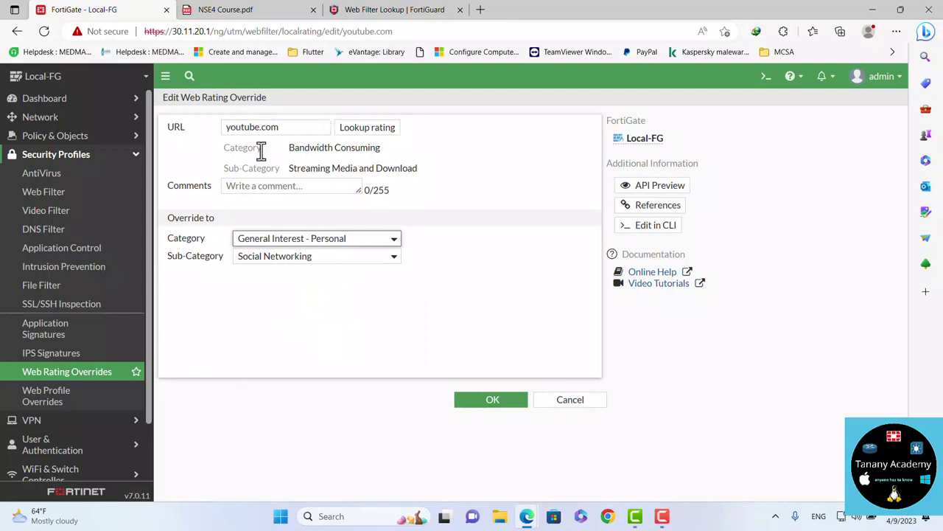
left_click(302, 241)
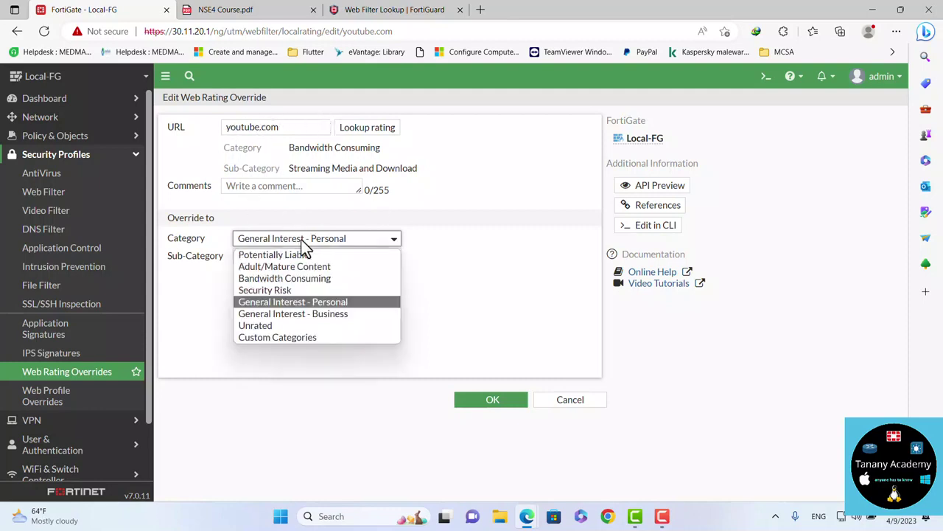
left_click(302, 241)
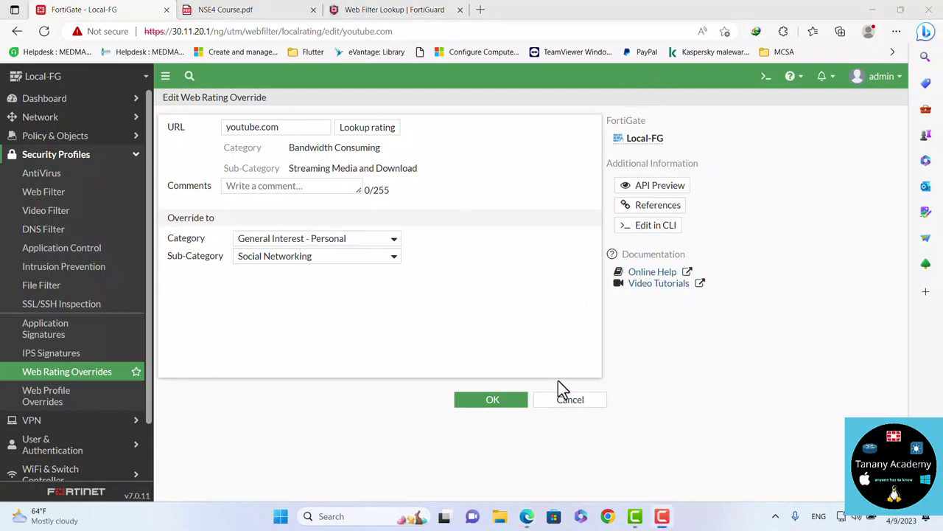
left_click(566, 401)
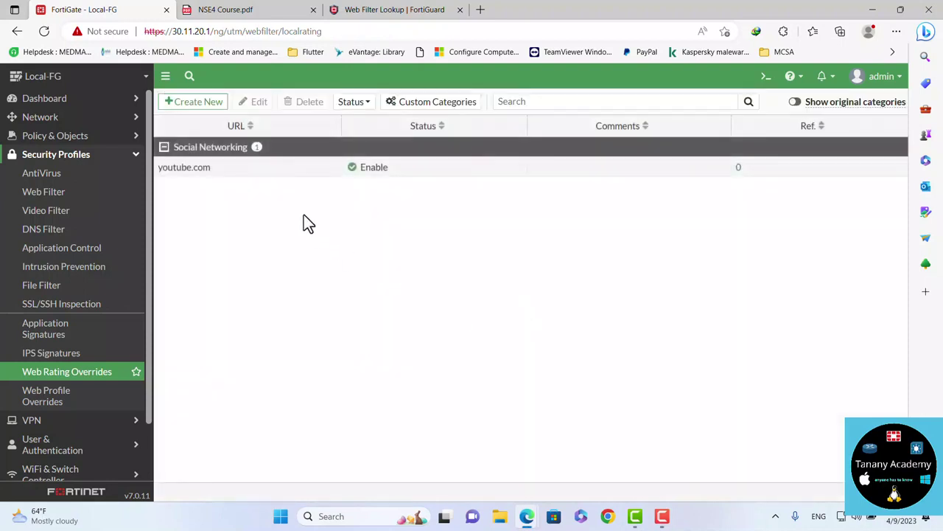
Delete the youtube.com rating override and bring up the Custom Categories list
left_click(261, 174)
left_click(304, 105)
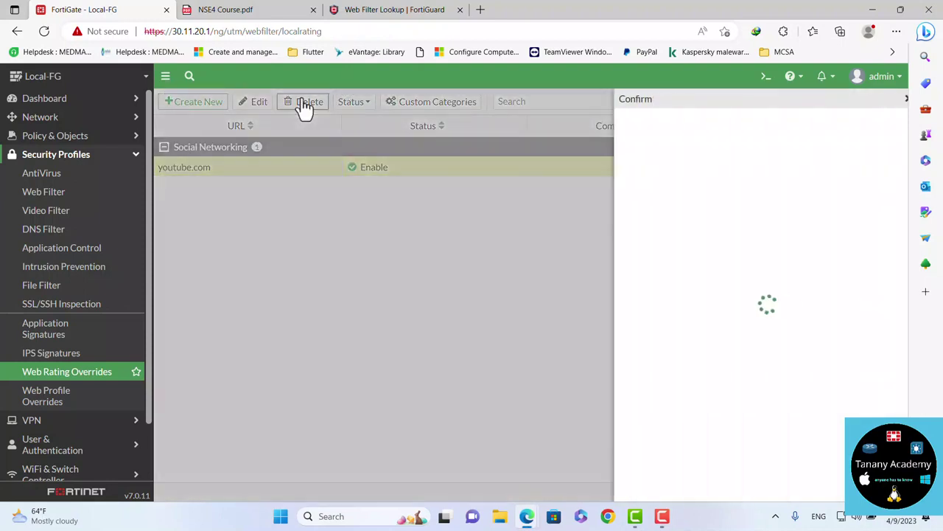
left_click(714, 492)
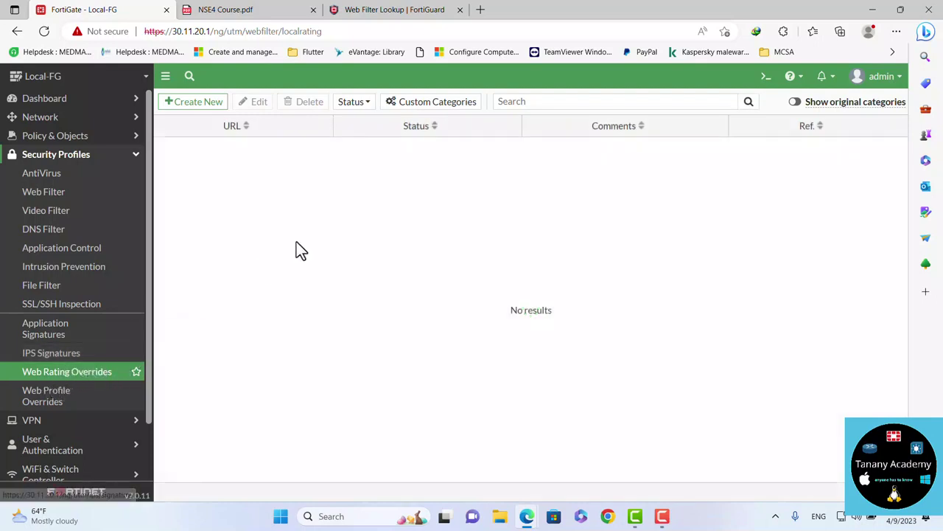
left_click(422, 110)
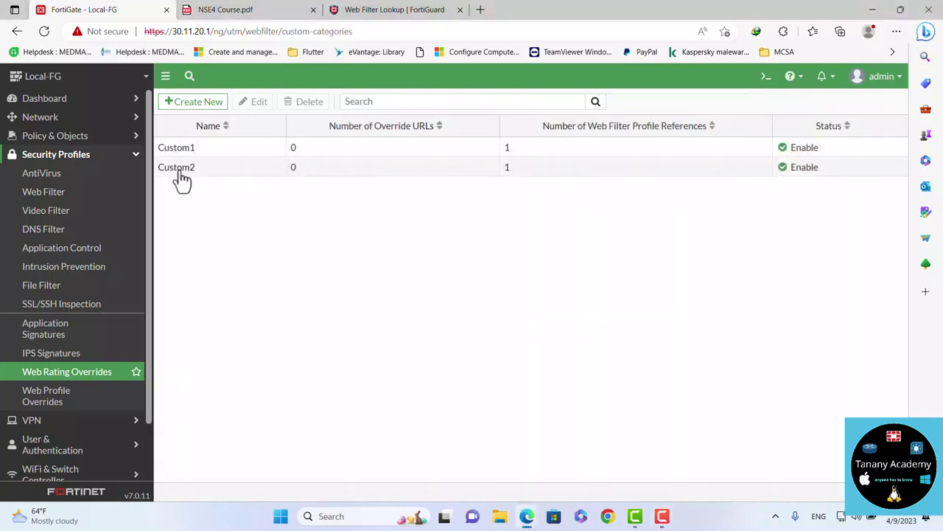
Rename the custom category Custom1 to Allow
left_click(51, 377)
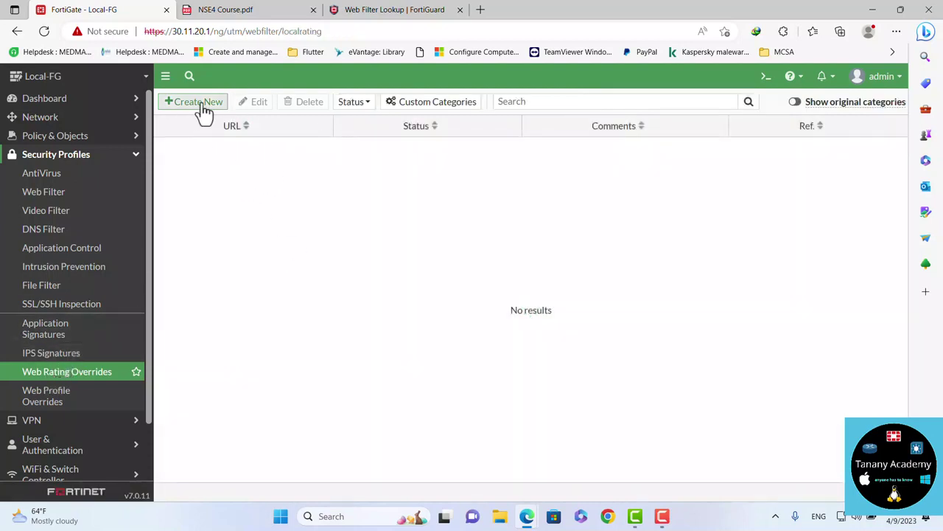
left_click(437, 103)
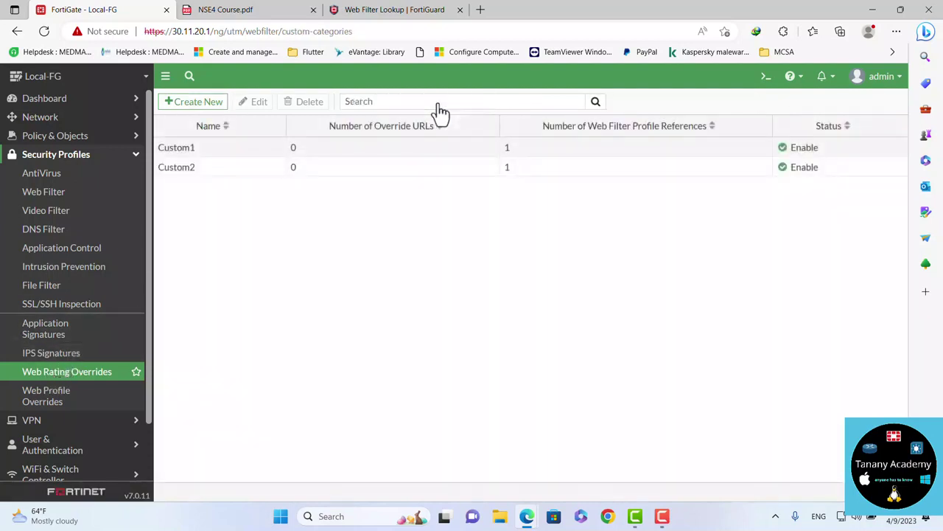
double_click(248, 149)
left_click_drag(253, 127, 200, 114)
type("Tllo")
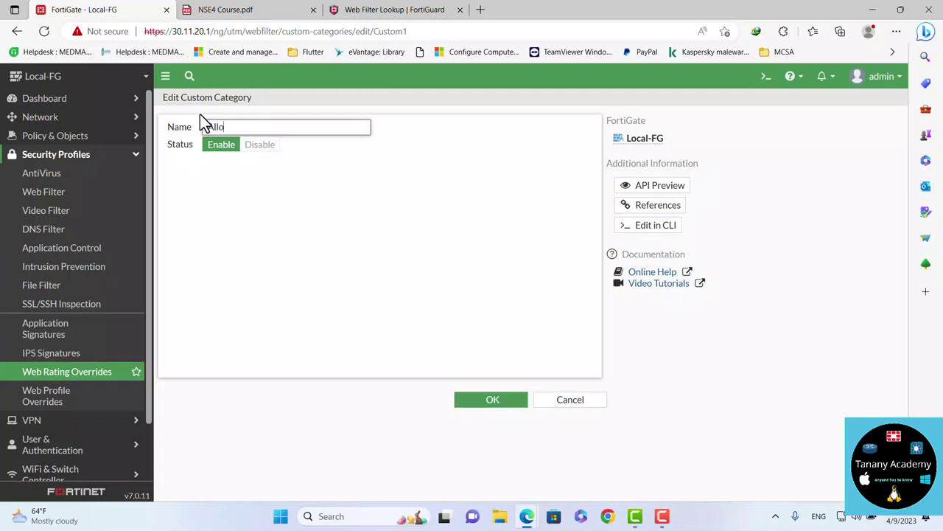
type("w")
left_click(493, 398)
Rename Custom2 to Deny and return to the web rating overrides list
double_click(257, 170)
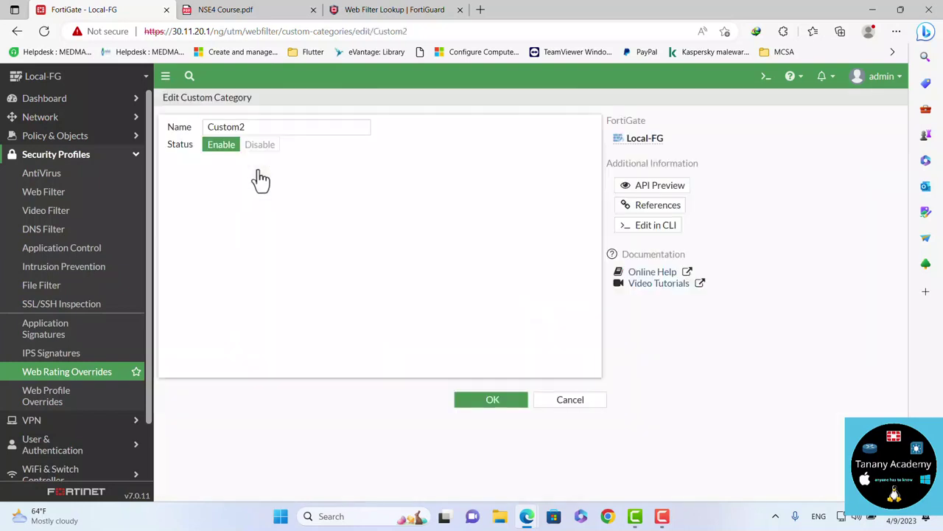
double_click(329, 127)
type("de")
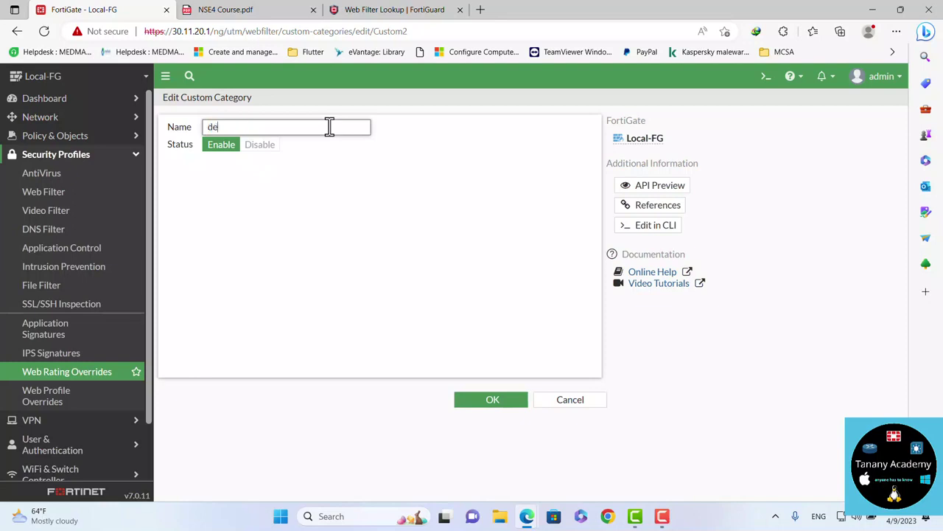
key("BackSpace")
left_click(475, 402)
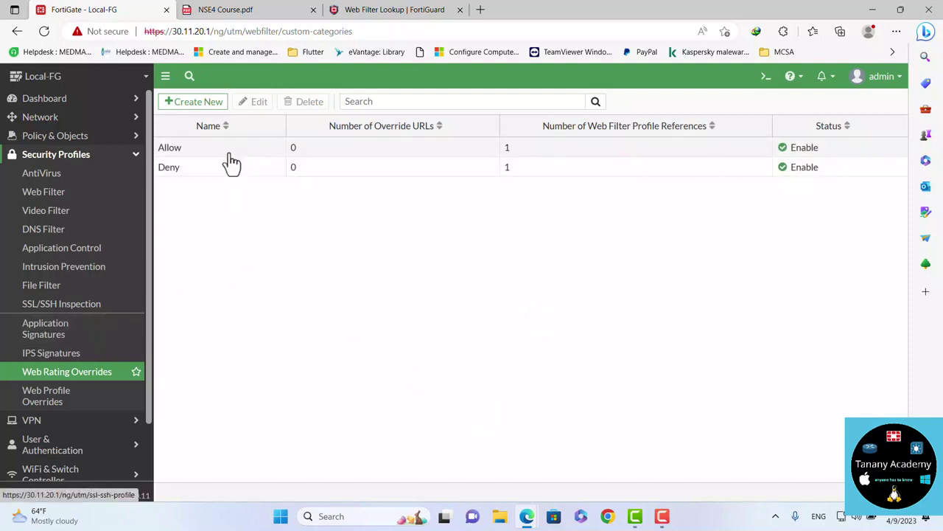
left_click(95, 376)
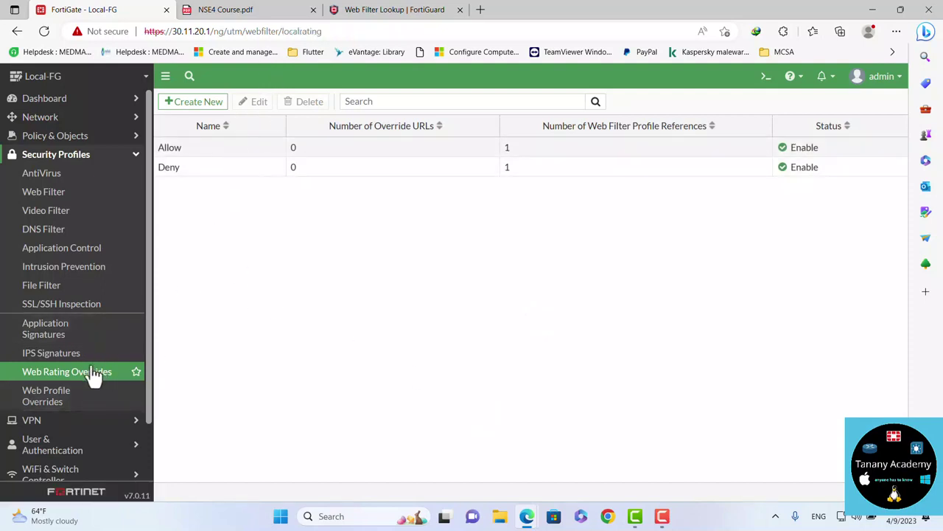
Create a youtube.com override with category Custom Categories and sub-category Allow, and save it
left_click(206, 103)
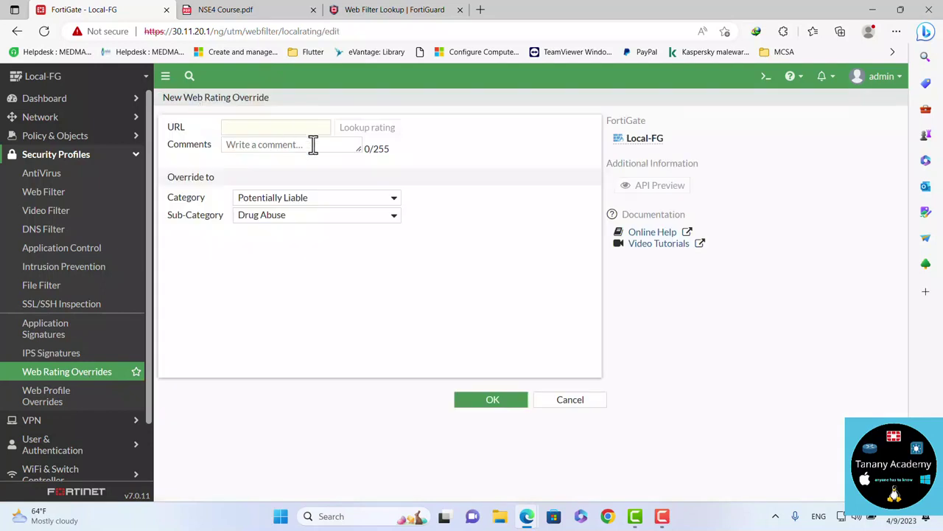
left_click(296, 127)
type("you")
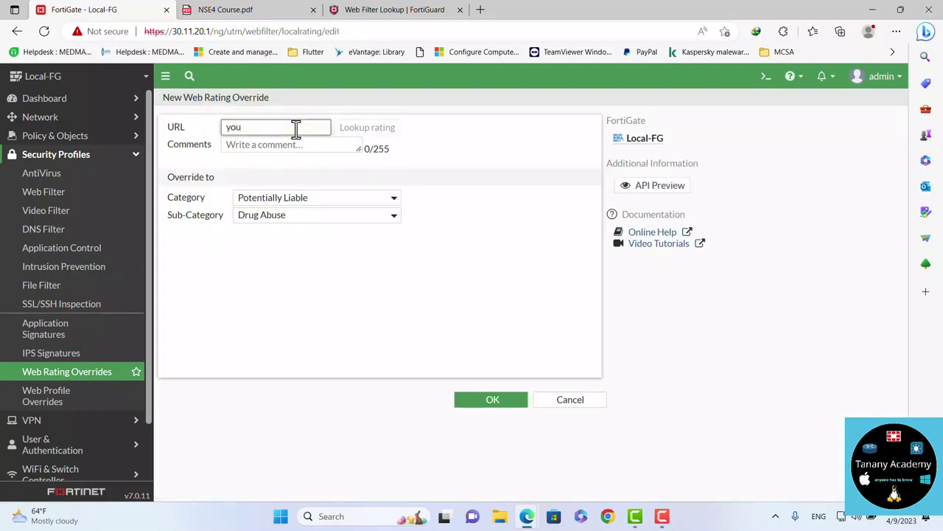
type("tube.com")
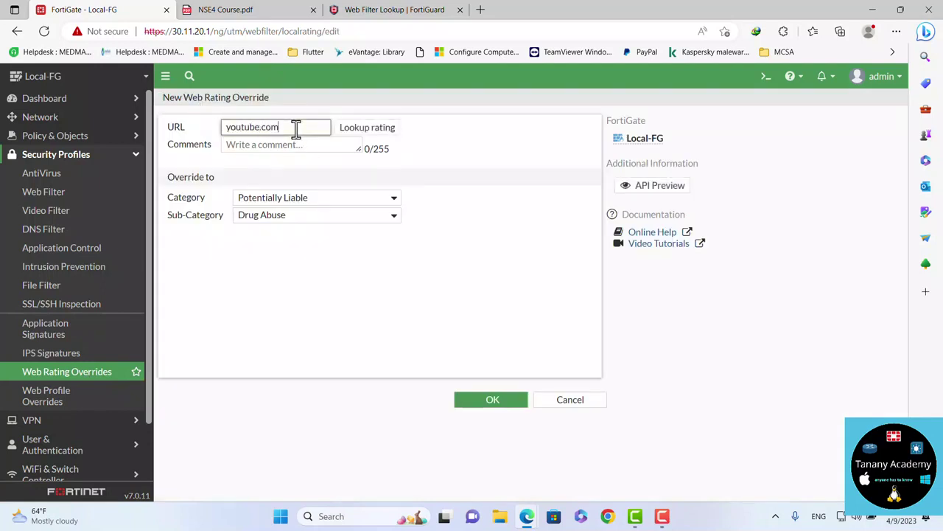
left_click(365, 128)
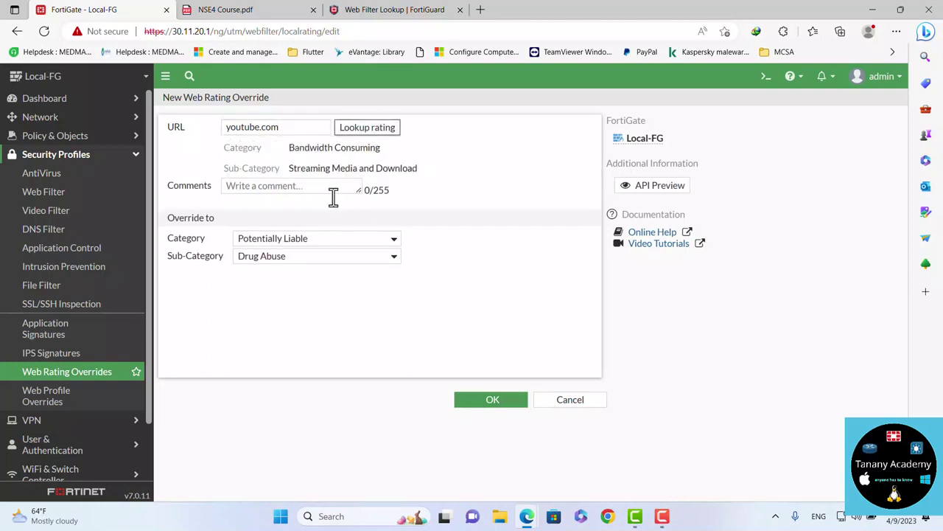
left_click(279, 242)
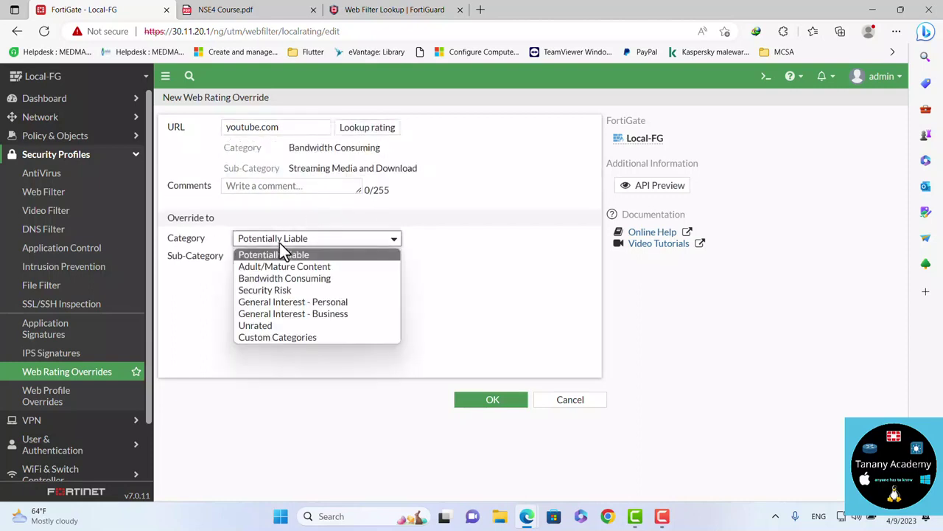
left_click(288, 348)
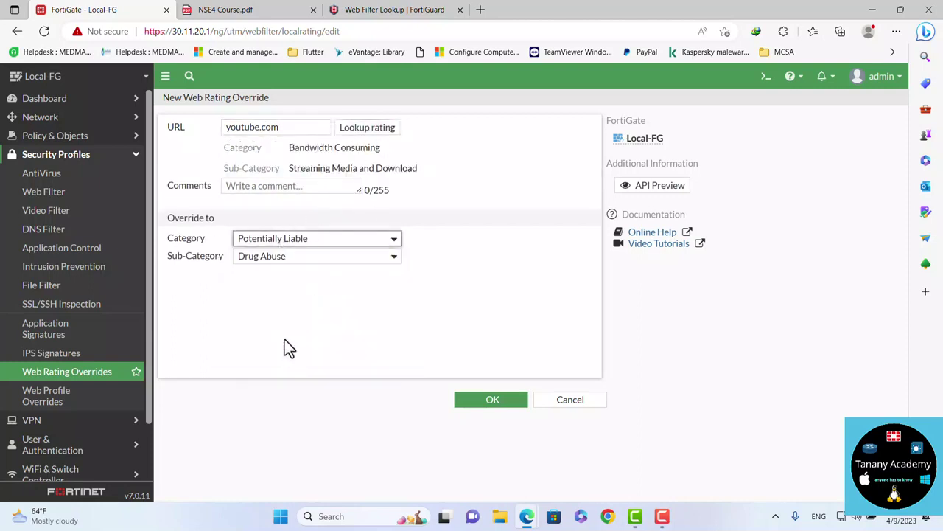
left_click(286, 257)
left_click(274, 262)
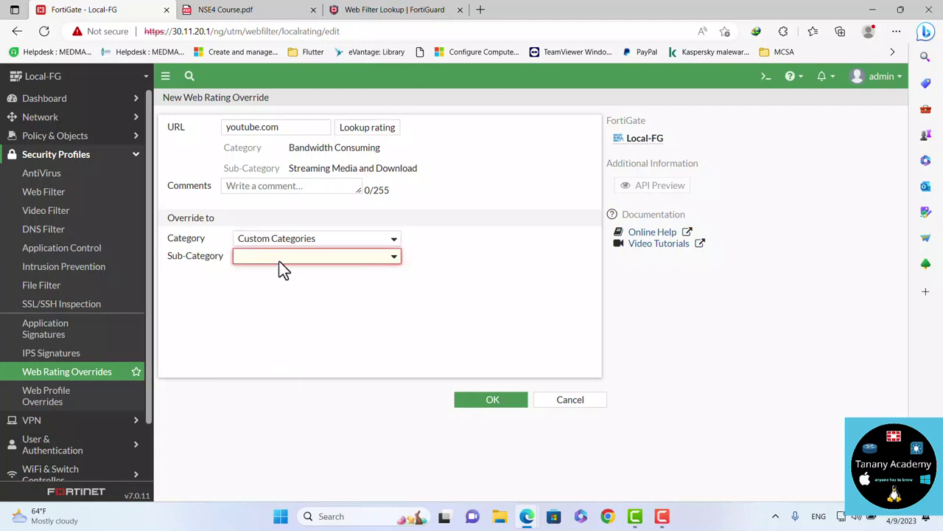
left_click(279, 262)
left_click(253, 286)
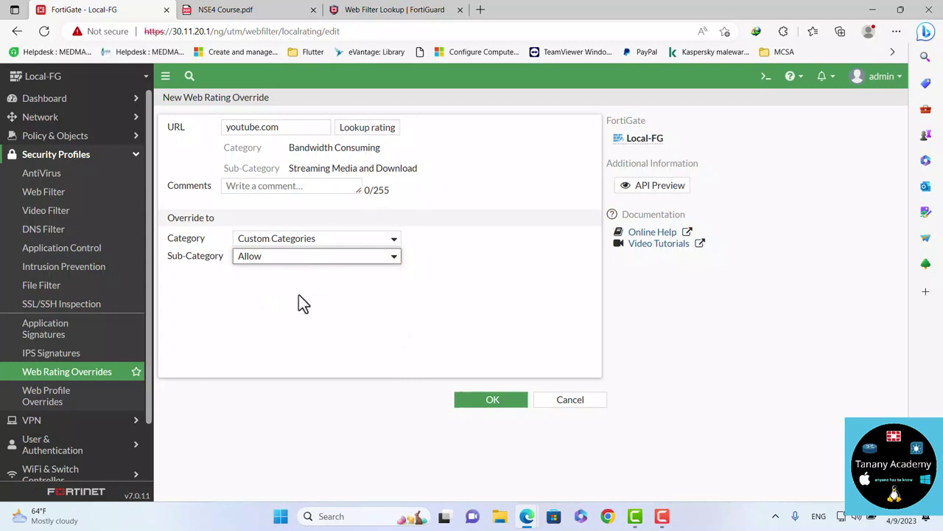
left_click(489, 398)
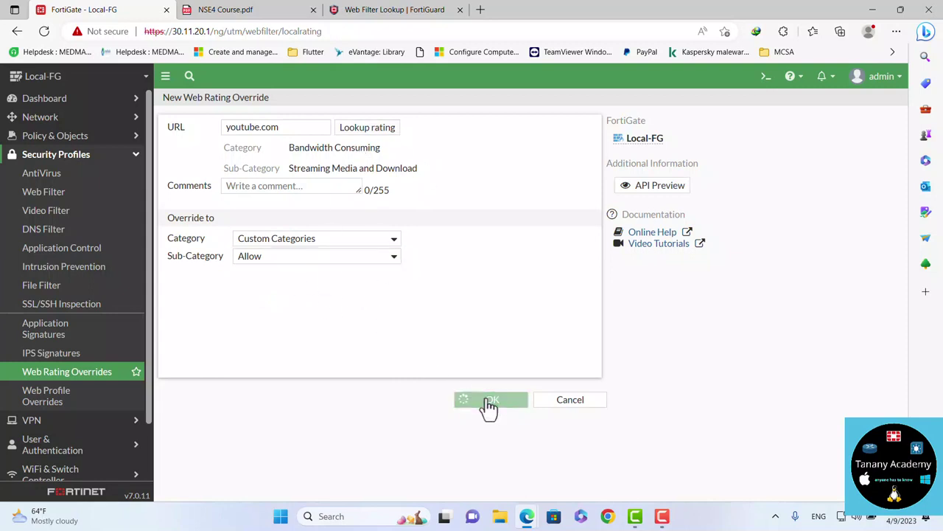
In Test-Flow, set the Allow category to Allow and the Deny category to Block, then save
left_click(65, 196)
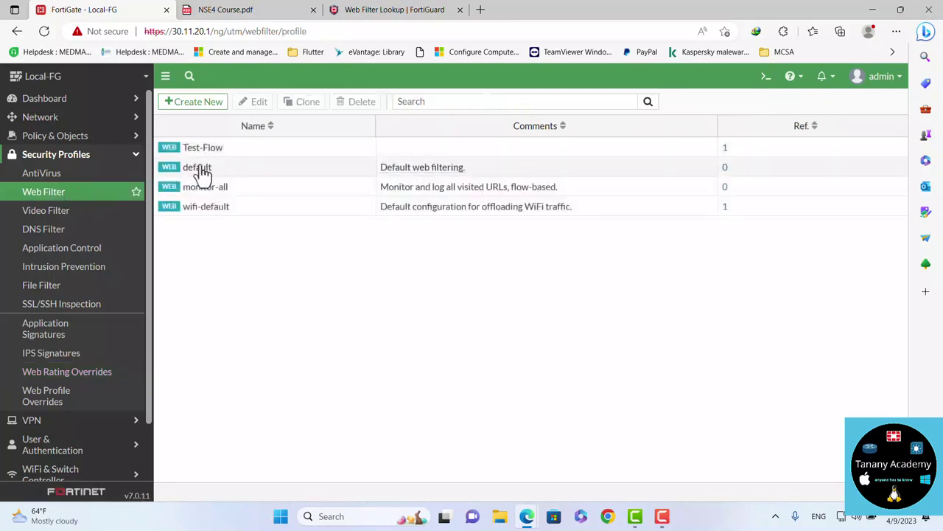
left_click(251, 151)
double_click(254, 156)
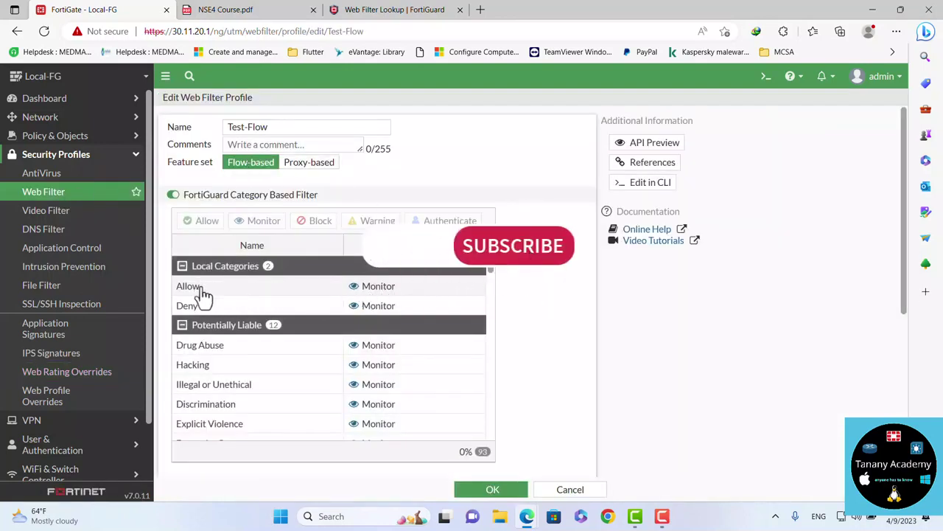
right_click(375, 289)
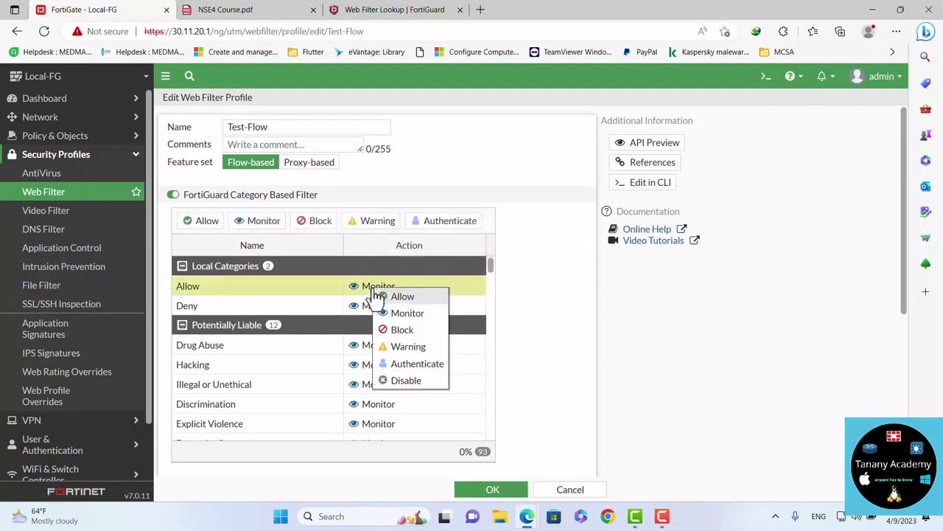
left_click(395, 301)
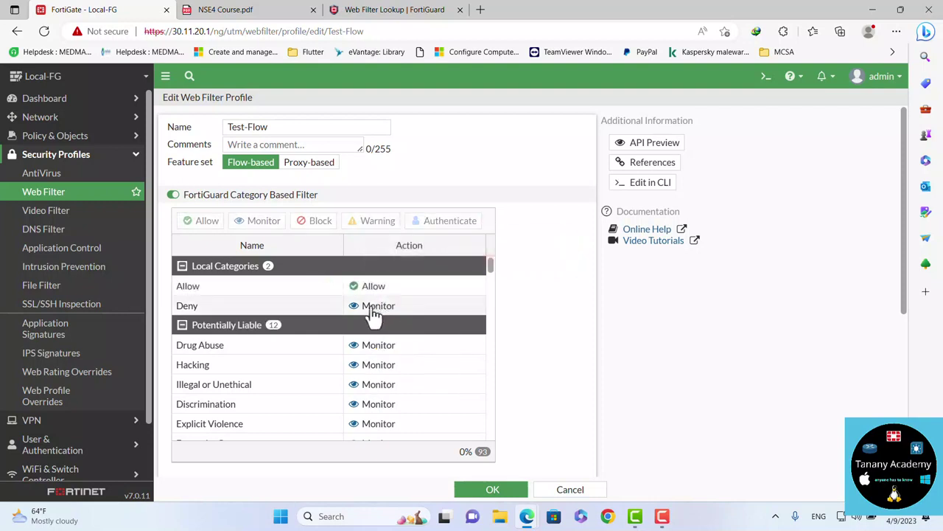
right_click(373, 306)
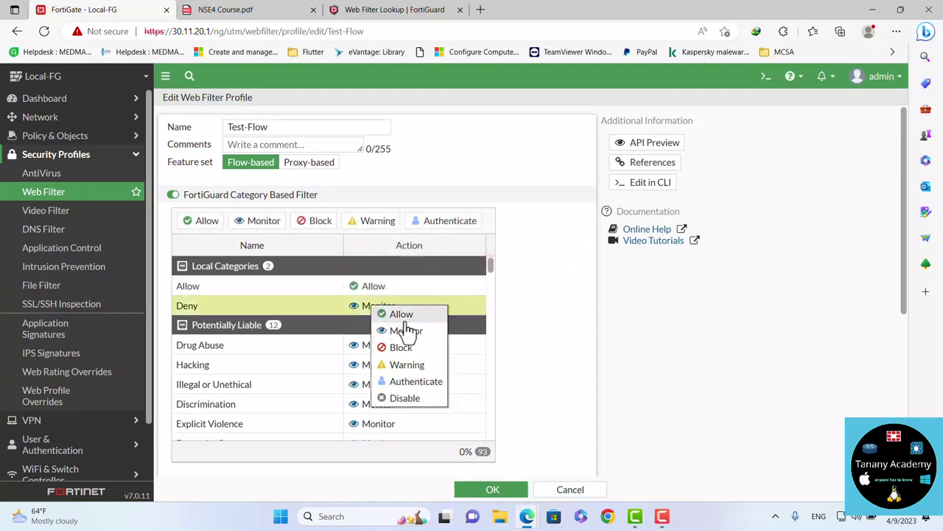
left_click(402, 350)
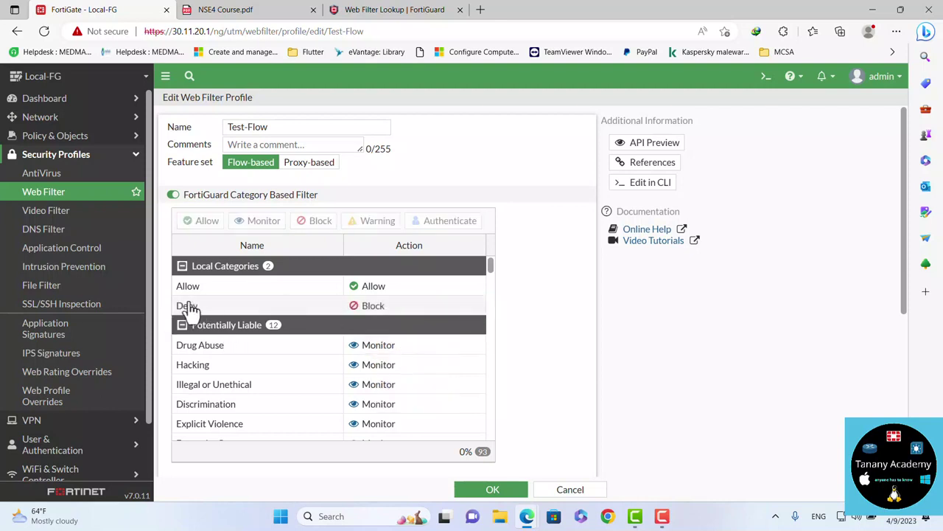
left_click(487, 490)
Close the old YouTube window, load youtube.com in a fresh InPrivate window, then minimize it
mouse_move(536, 520)
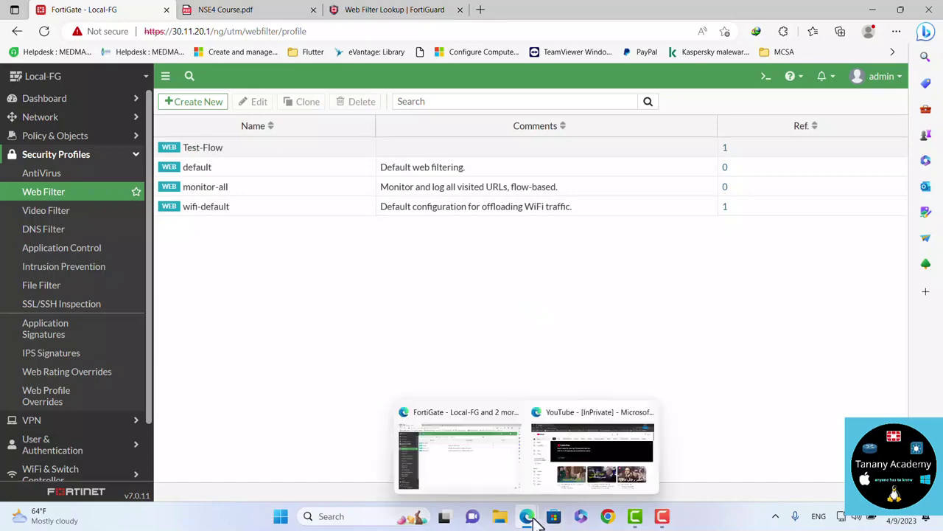
left_click(647, 412)
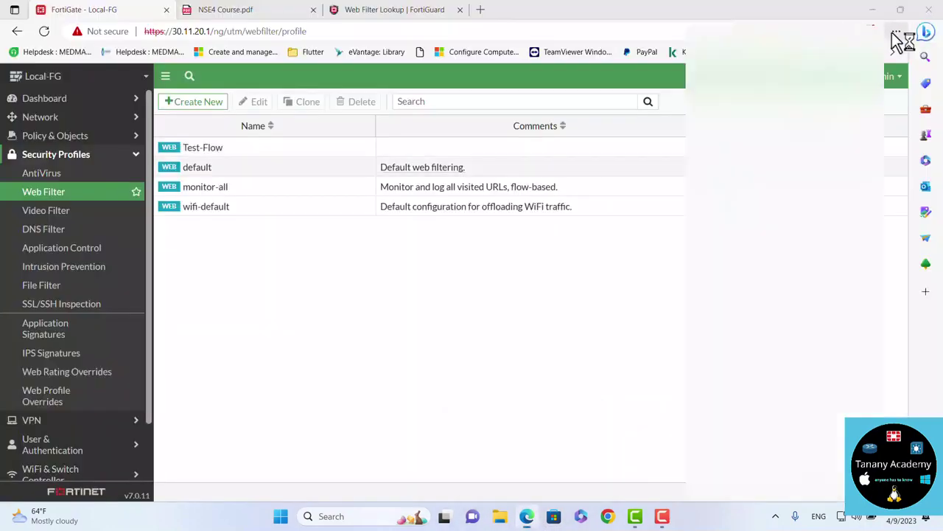
left_click(895, 32)
left_click(788, 83)
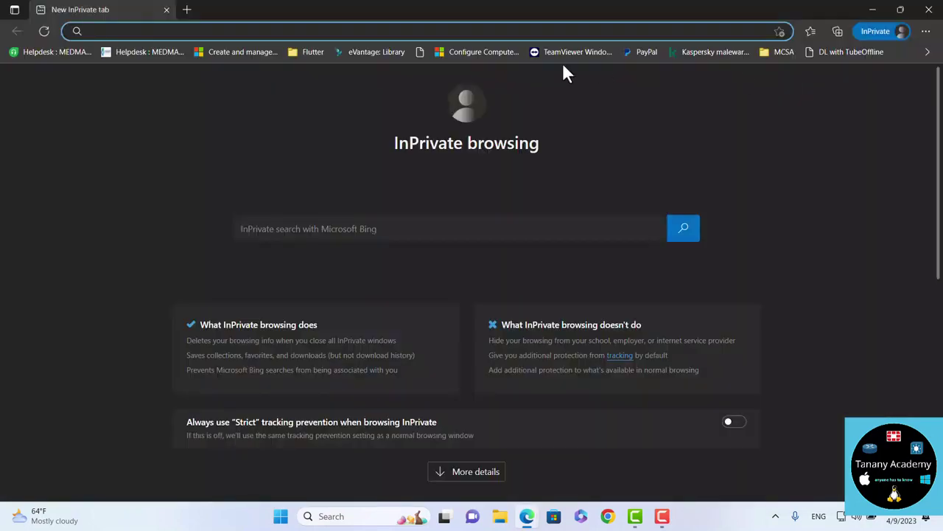
type("you")
key("Return")
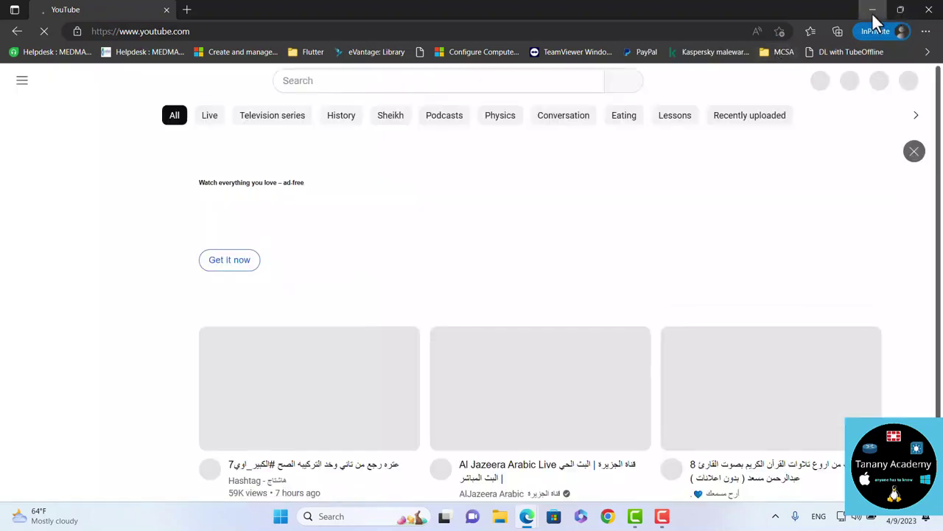
left_click(871, 13)
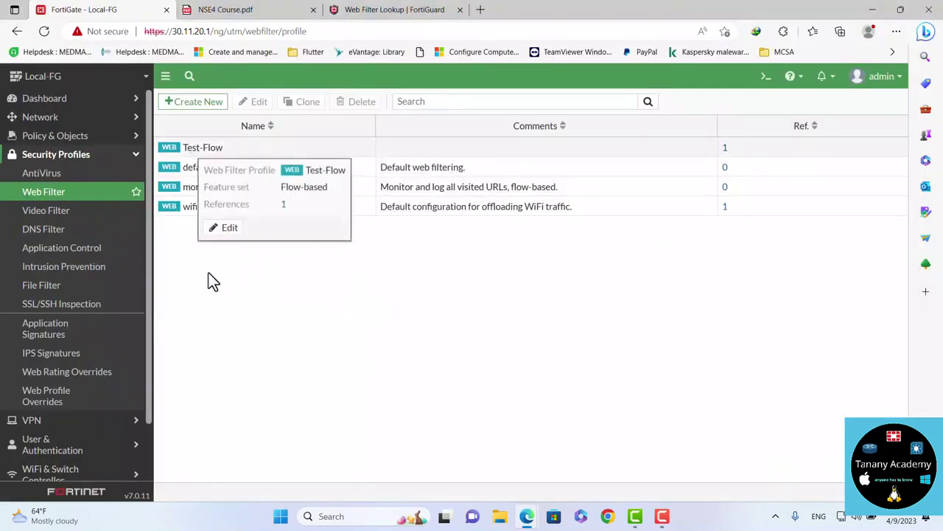
View the youtube.com entry under Web Rating Overrides and close it without changes
left_click(59, 374)
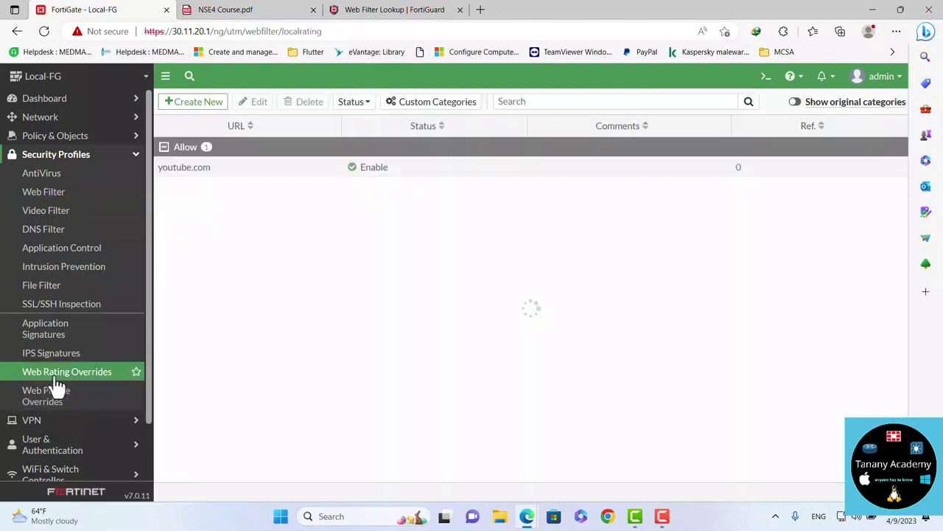
double_click(219, 173)
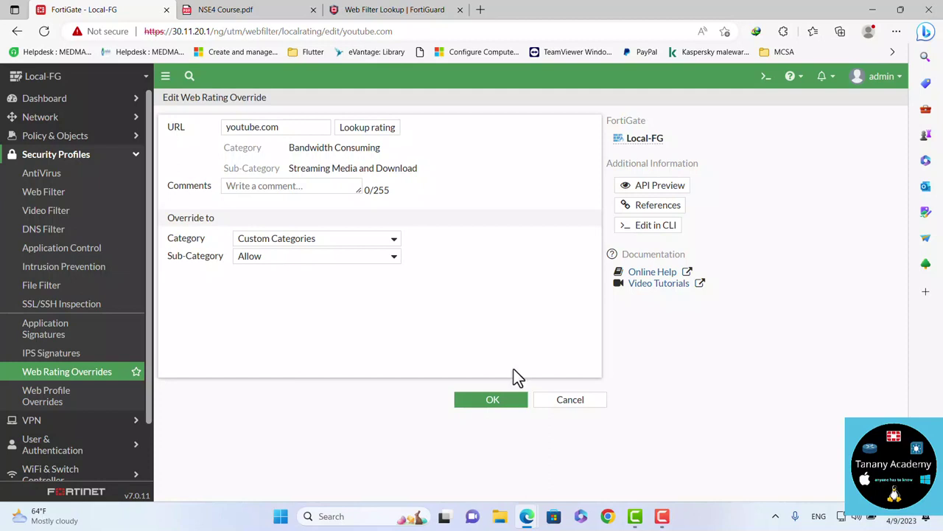
left_click(561, 402)
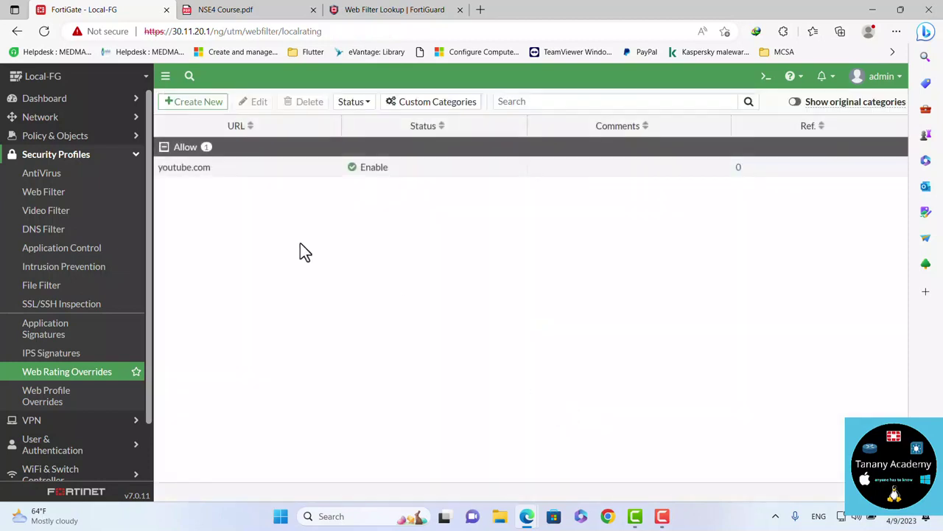
Create a web rating override for facebook.com under Custom Categories, sub-category Deny
left_click(212, 102)
left_click(271, 131)
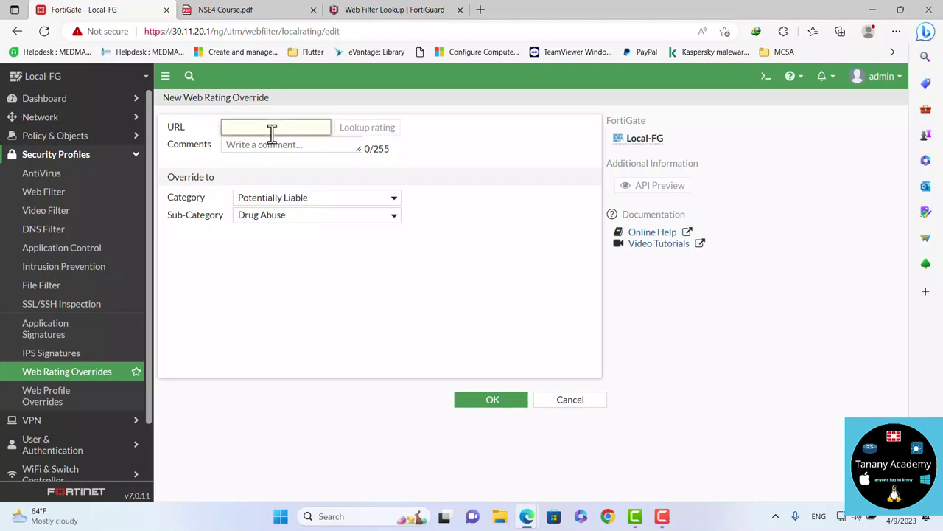
type("facebook")
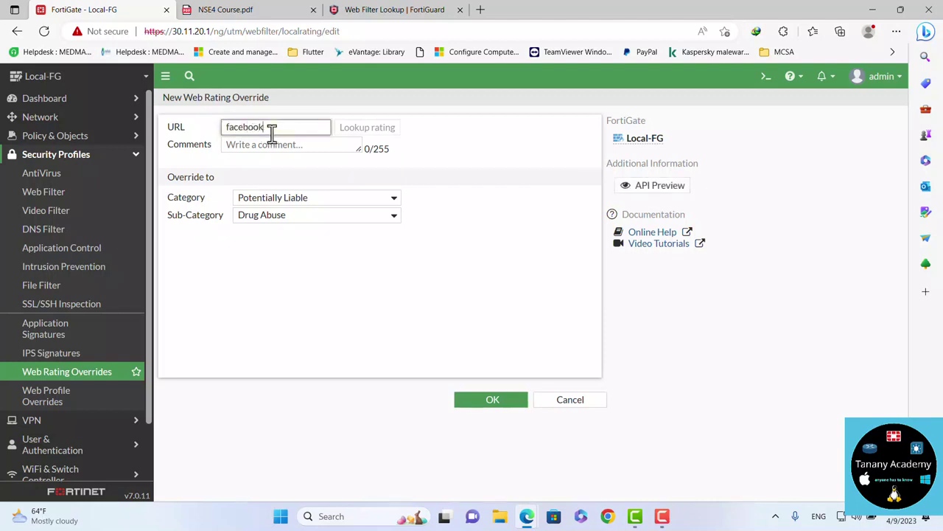
type(".com")
left_click(380, 130)
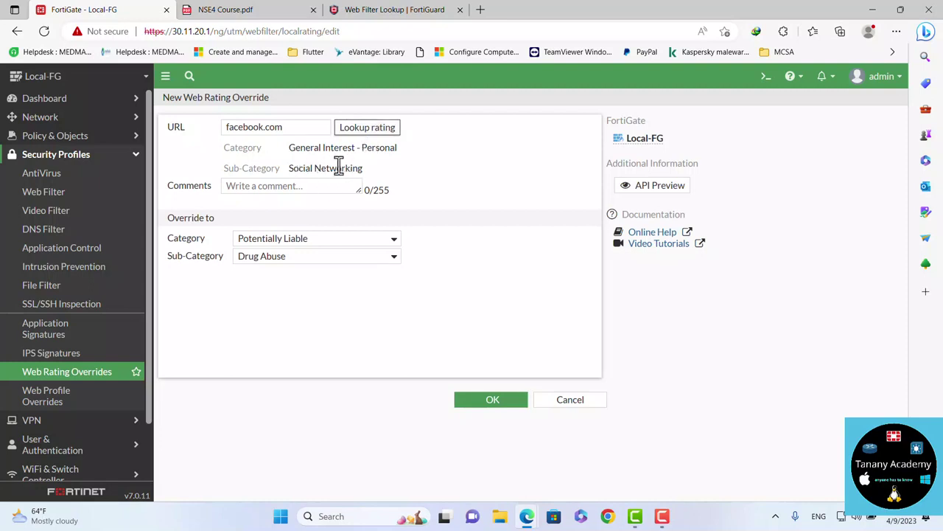
left_click(282, 240)
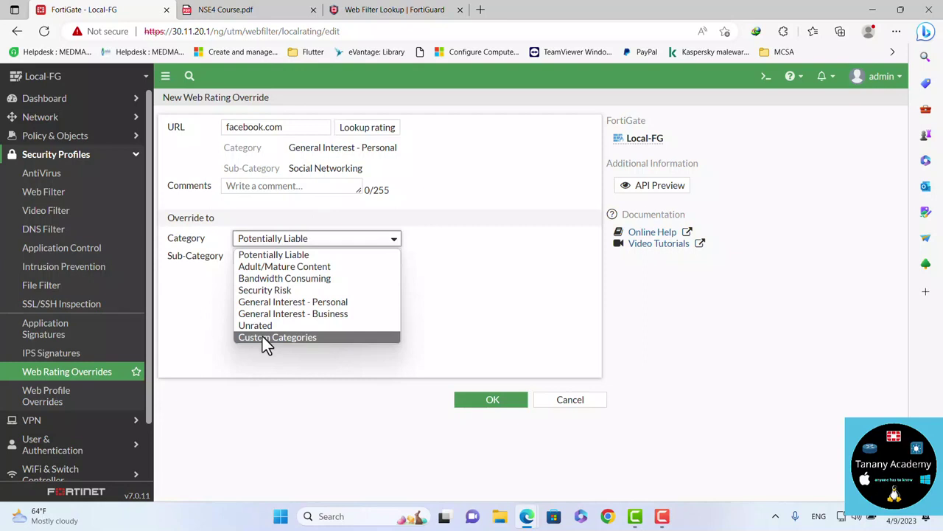
left_click(262, 337)
left_click(274, 260)
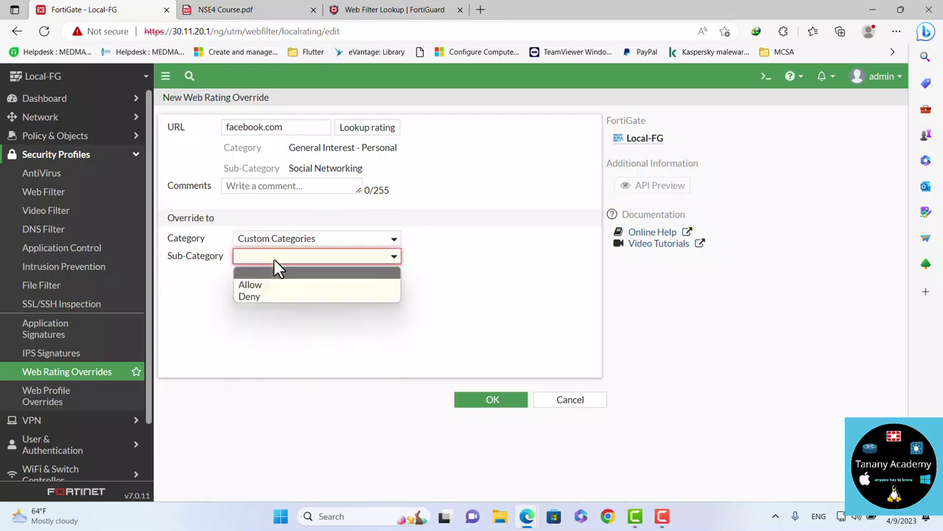
left_click(253, 295)
left_click(491, 402)
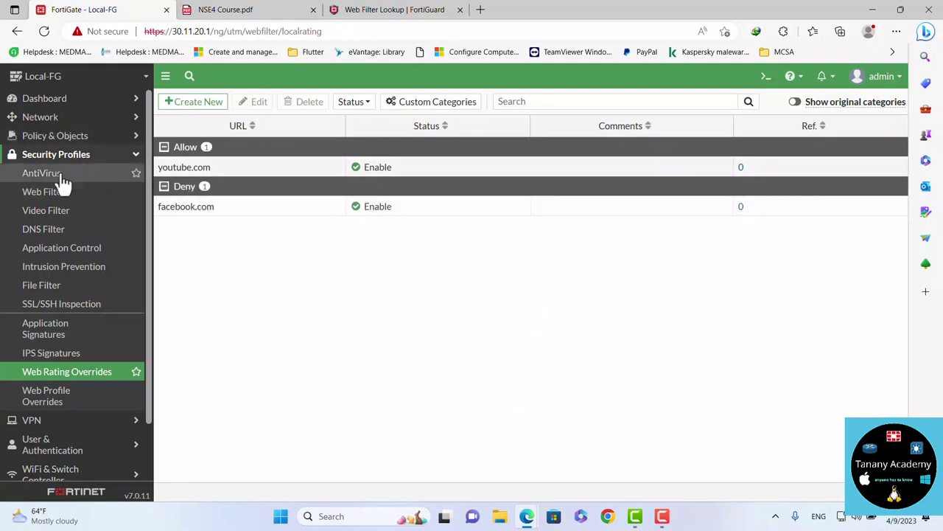
Reopen the Test-Flow web filter profile and save it again with OK
left_click(47, 197)
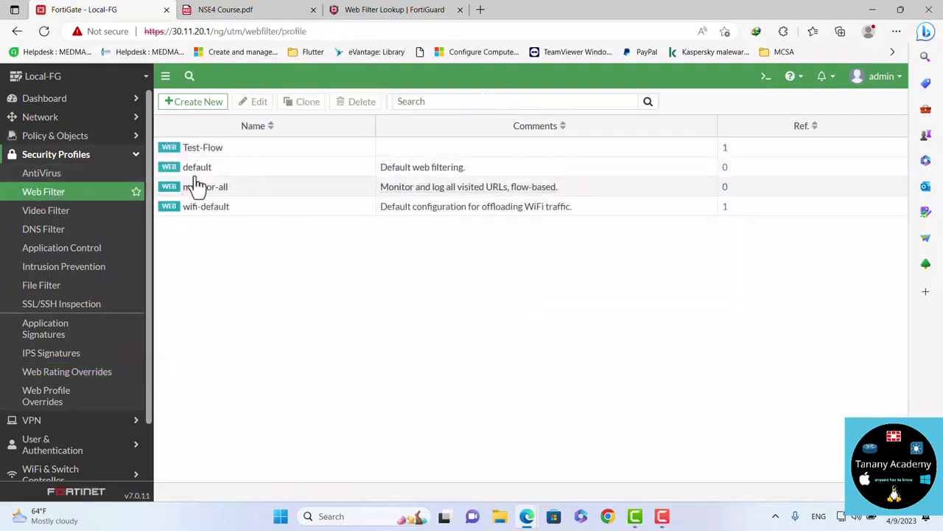
double_click(264, 151)
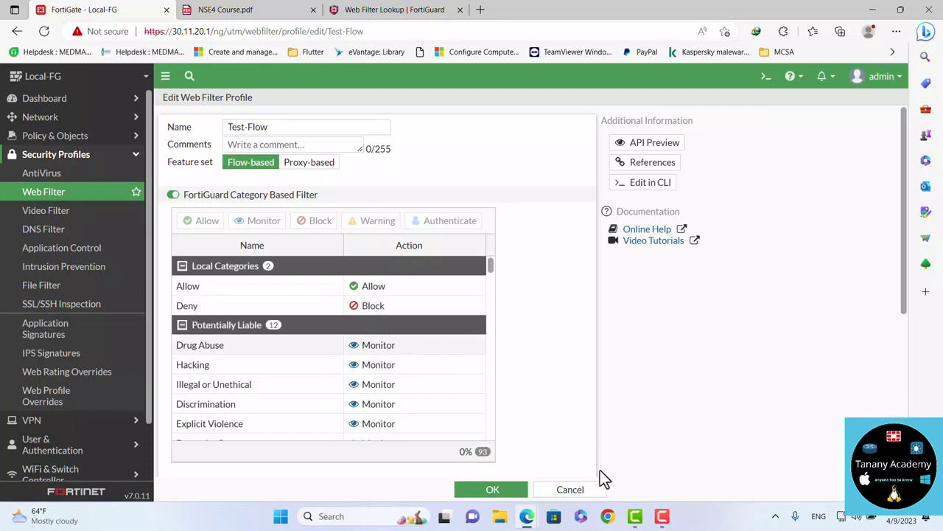
left_click(488, 490)
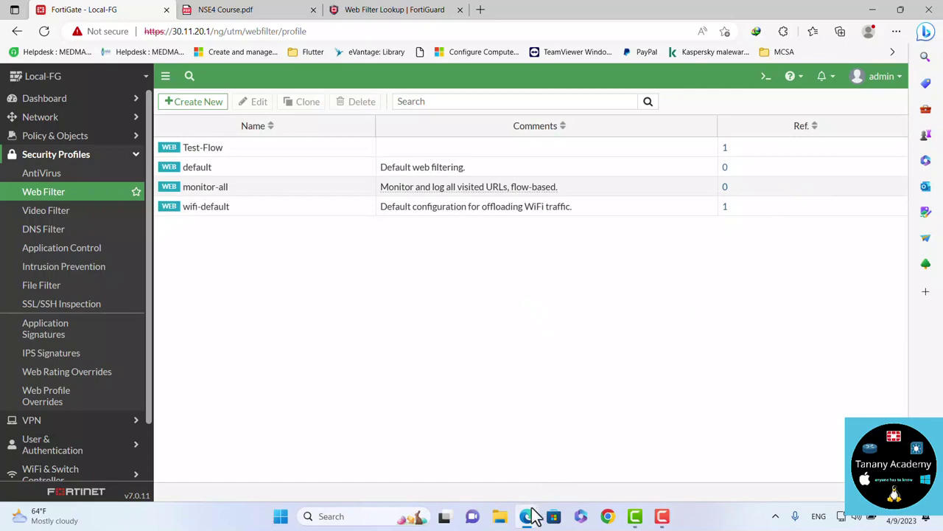
Load facebook.com in a new InPrivate tab, confirm the block page cites Deny, then close the window
mouse_move(531, 514)
left_click(565, 463)
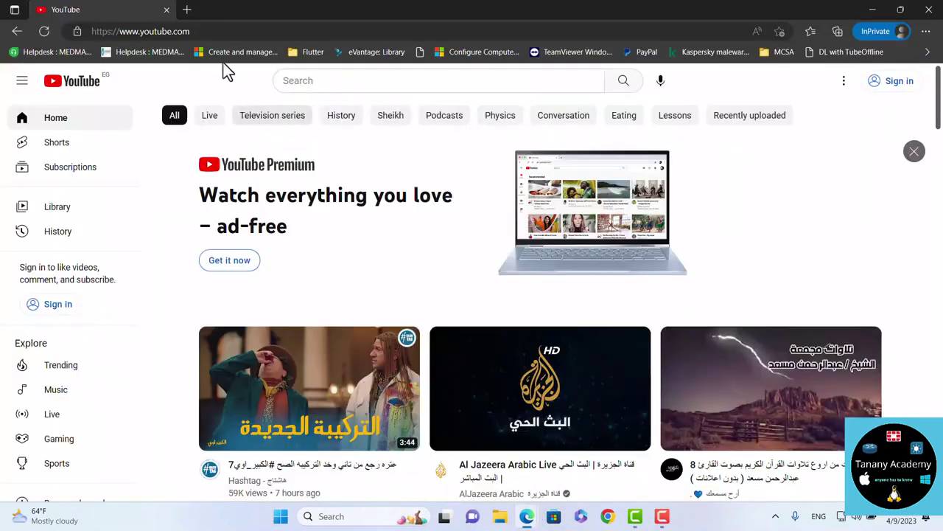
left_click(190, 11)
type("f")
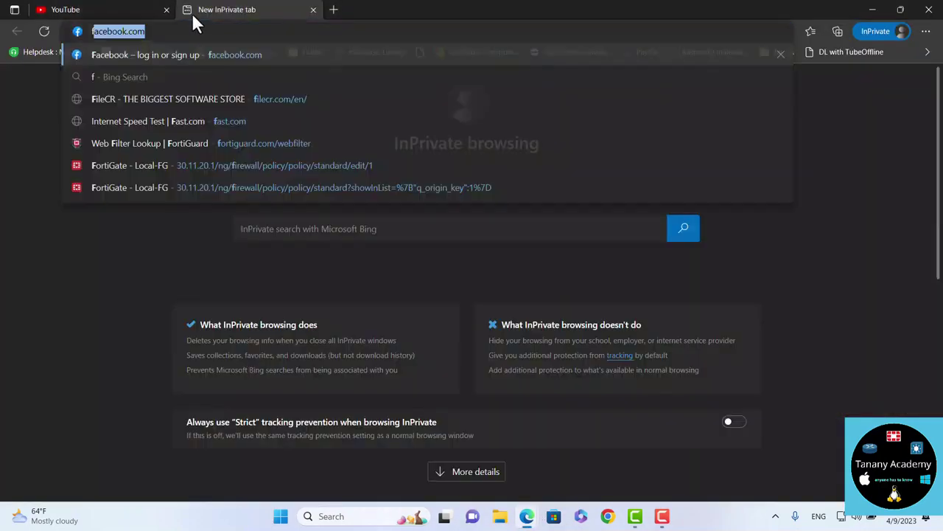
type("ace")
key("Return")
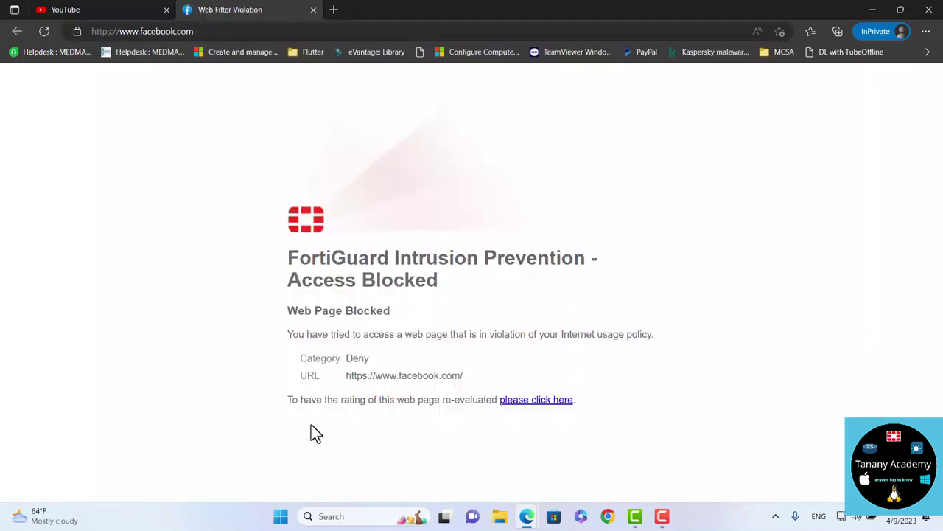
left_click_drag(310, 359, 370, 362)
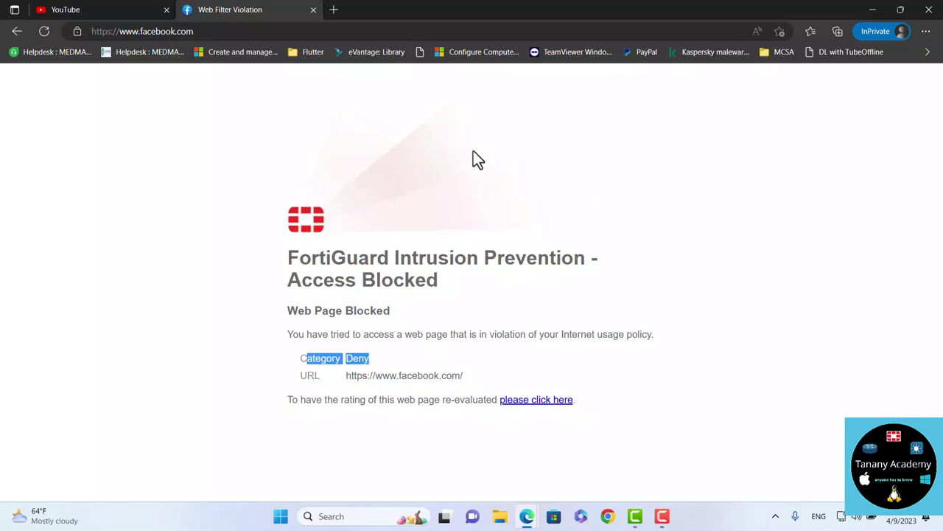
left_click(927, 10)
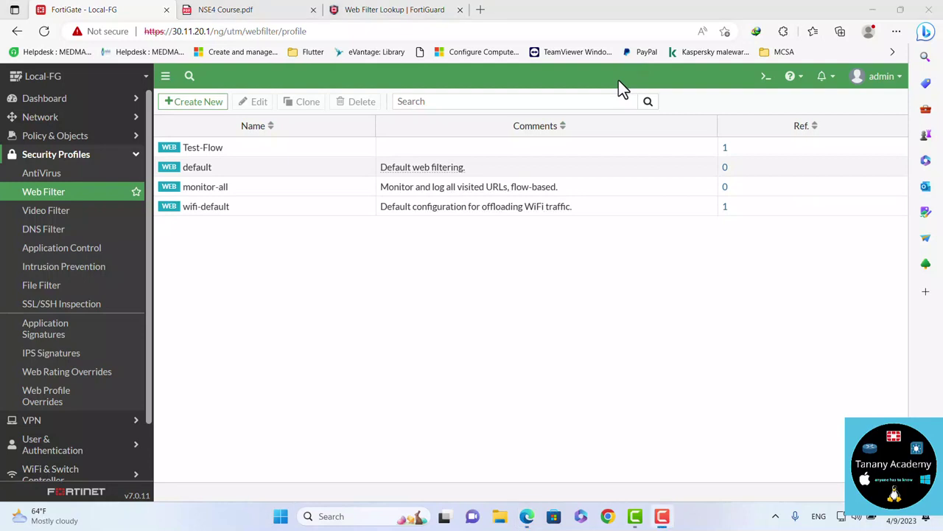
In Web Rating Overrides, delete the facebook.com override
left_click(83, 396)
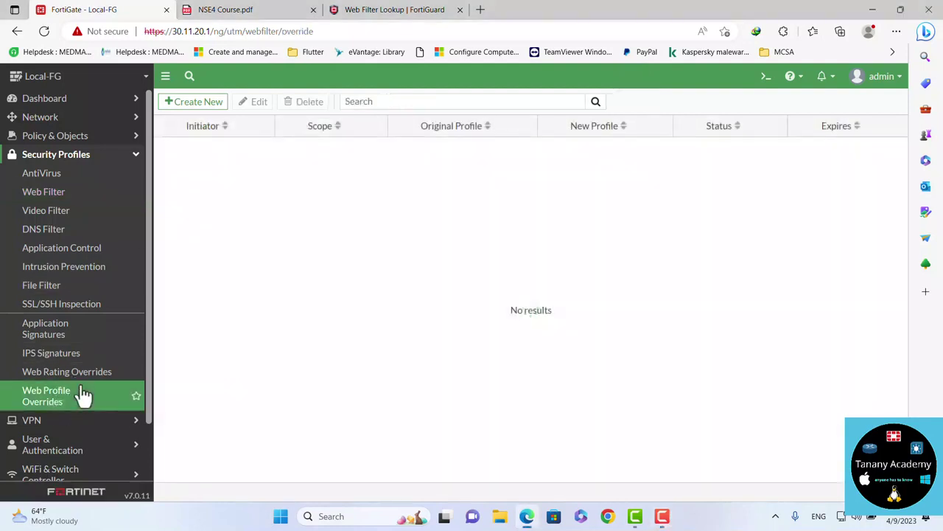
left_click(64, 372)
left_click(228, 207)
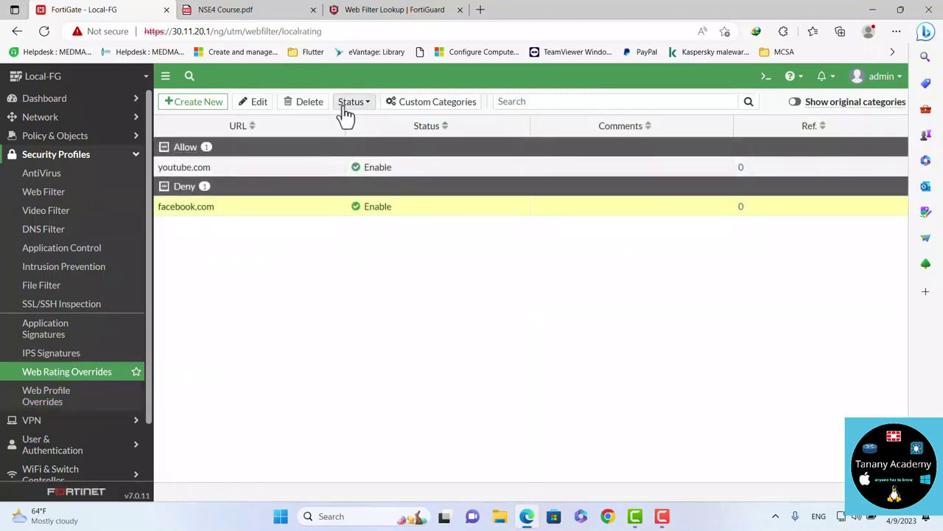
left_click(305, 102)
left_click(714, 490)
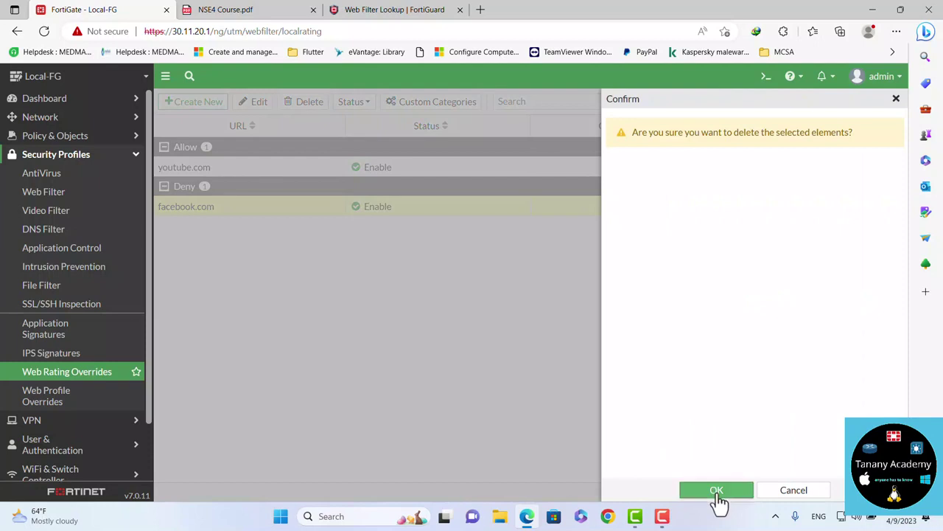
Delete the youtube.com override and return to the Web Filter profile list
left_click(236, 177)
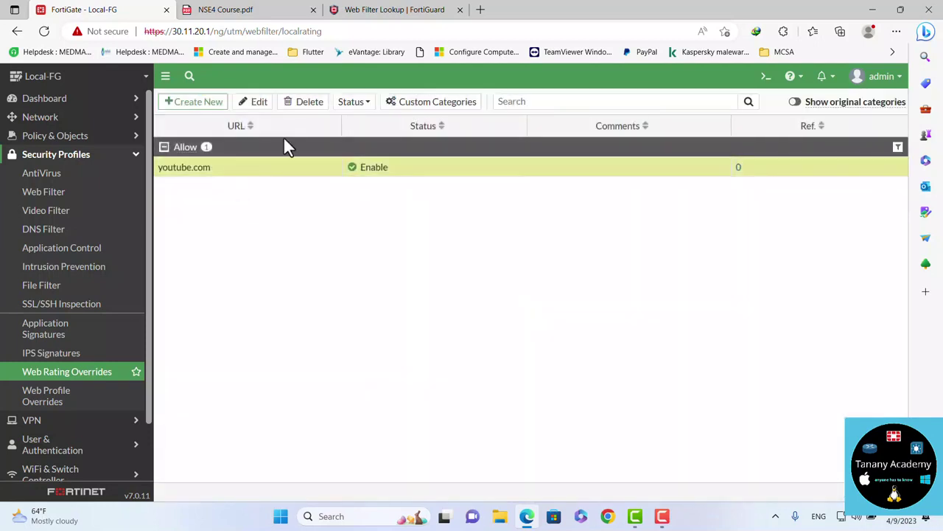
left_click(307, 103)
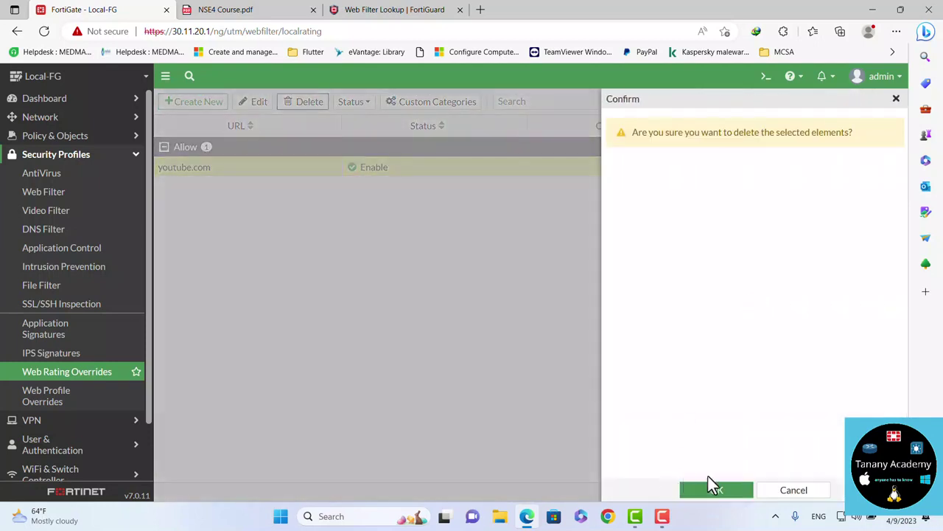
left_click(711, 491)
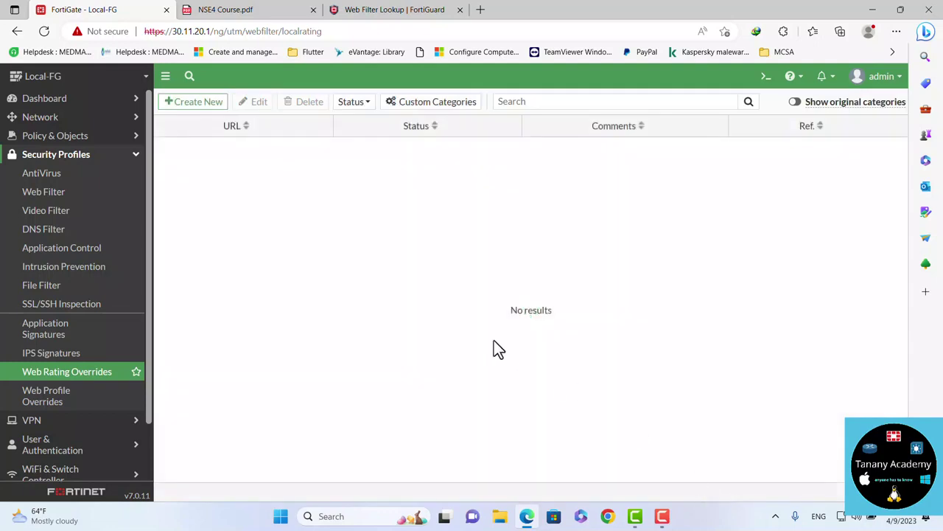
left_click(68, 193)
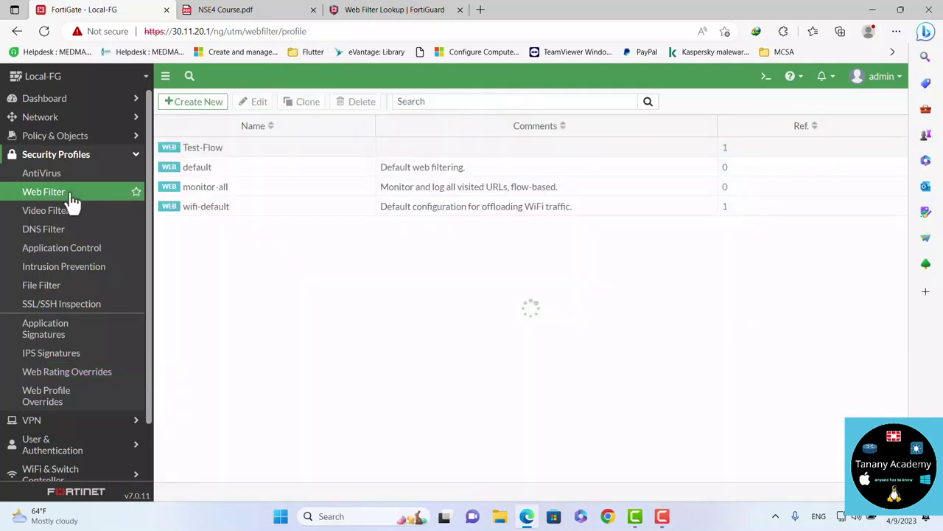
Open Test-Flow and switch on URL Filter in the Static URL Filter section
double_click(236, 150)
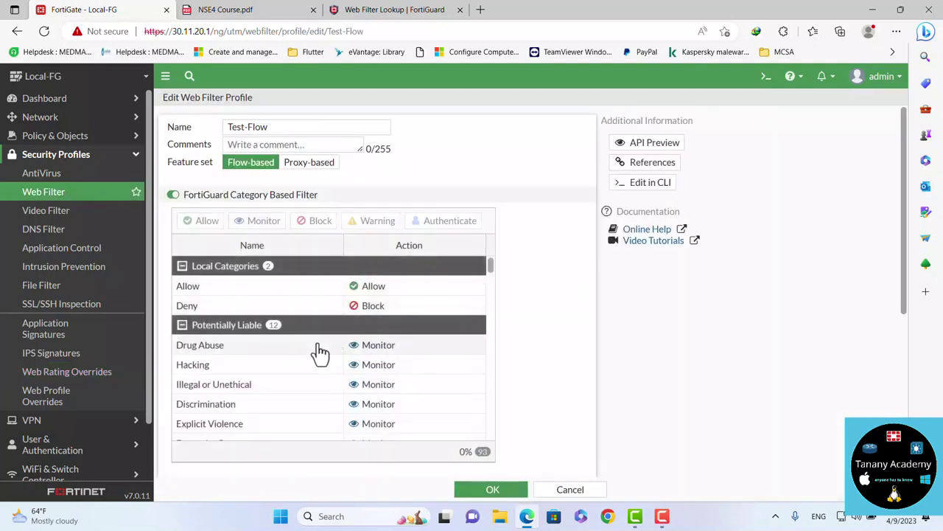
scroll(505, 391, "down", 3)
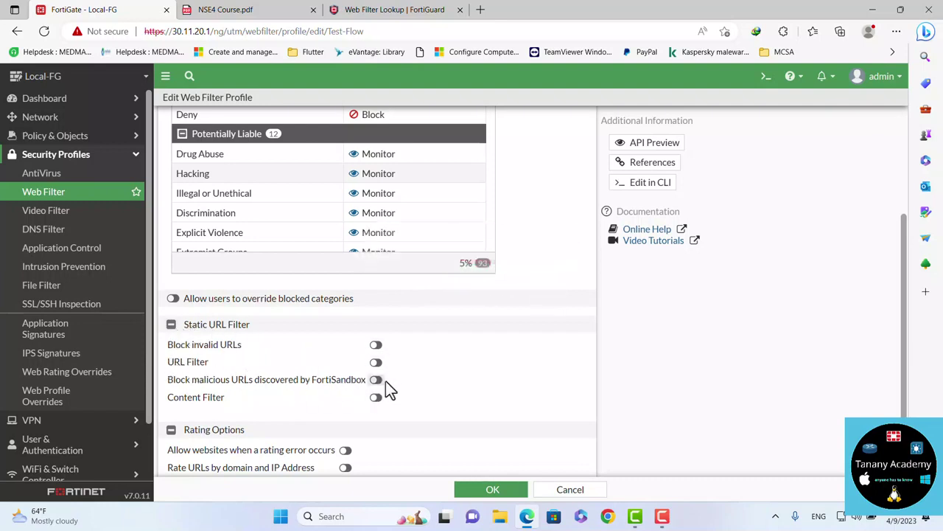
left_click(375, 363)
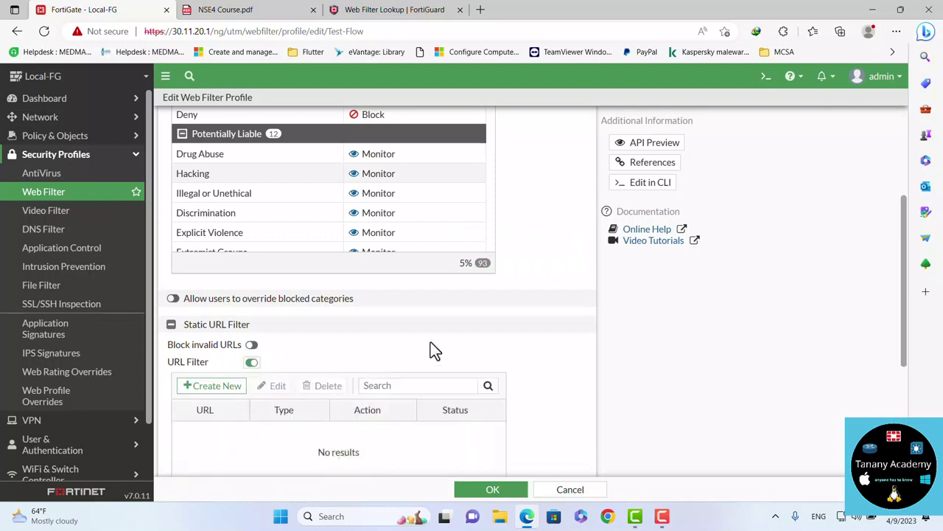
scroll(432, 346, "down", 2)
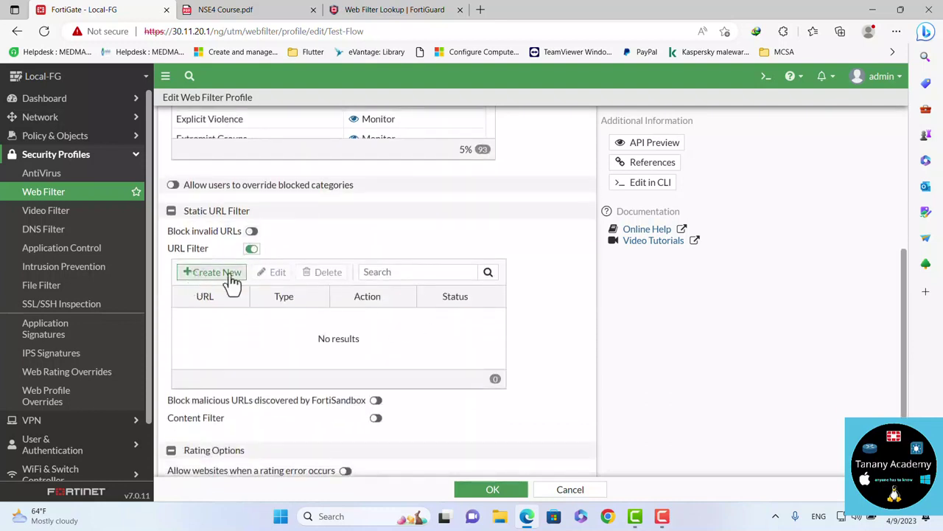
Start a new URL filter entry and begin typing the YouTube address as its URL
left_click(221, 272)
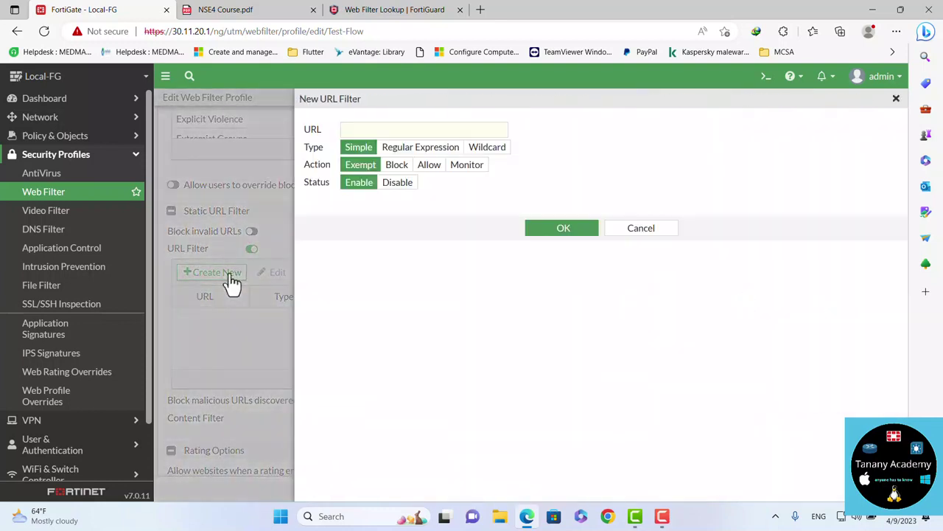
left_click(381, 129)
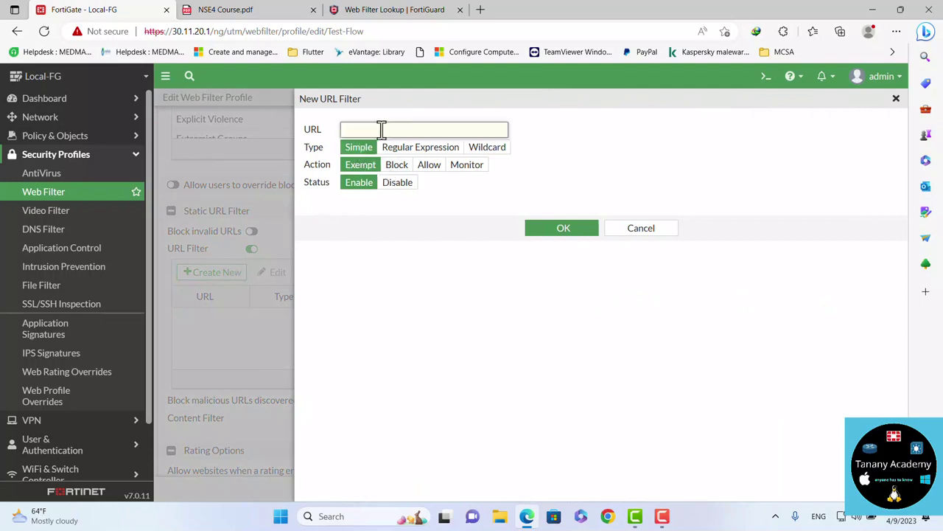
type("you")
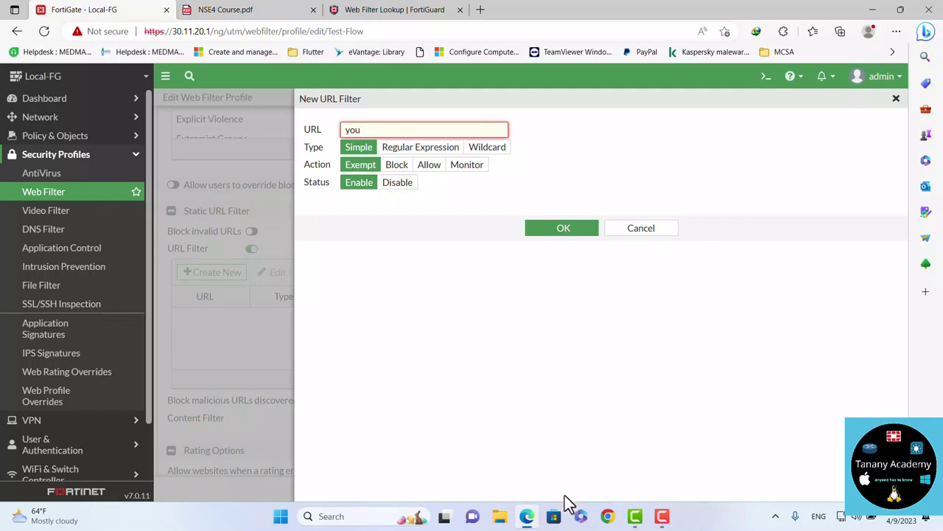
left_click(896, 31)
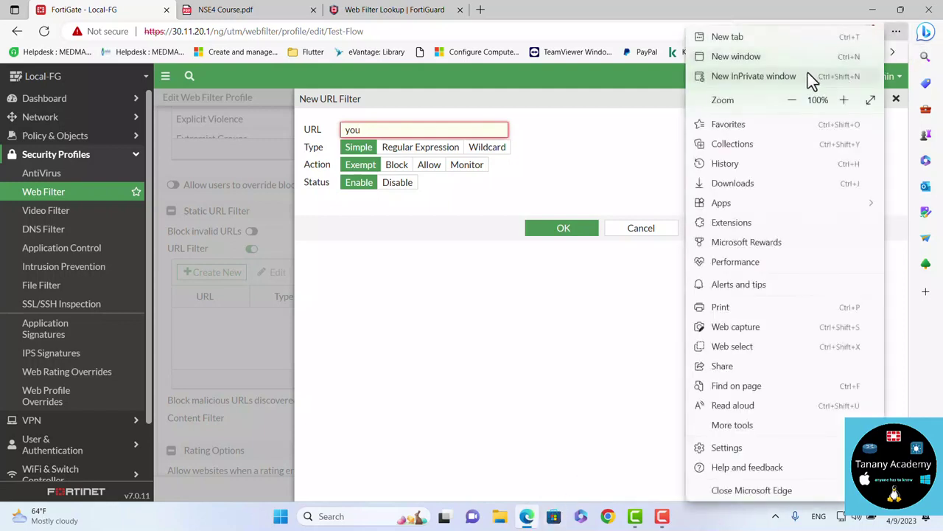
Load youtube.com in a new InPrivate window to check the block, then close it
left_click(787, 85)
type("you")
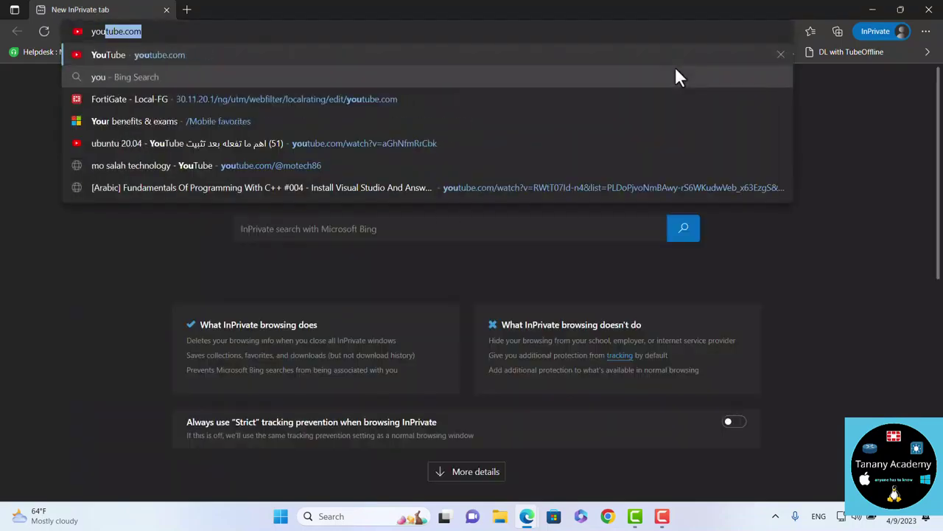
key("Return")
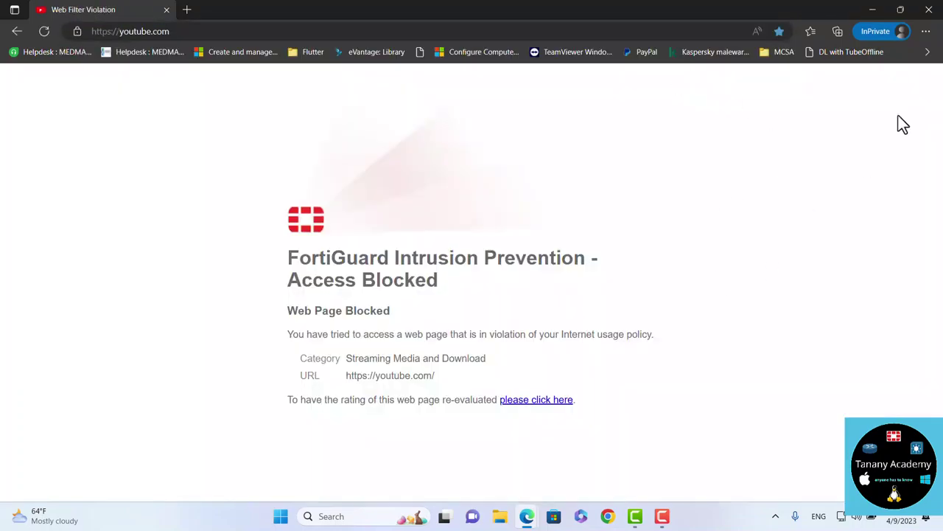
left_click(928, 9)
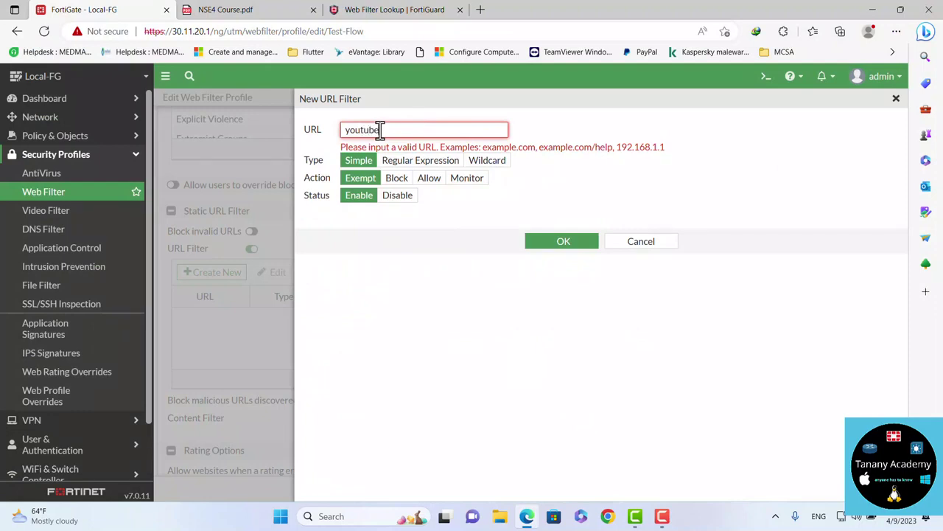
Complete the entry as youtube.com, Type Wildcard, Action Exempt, then view the course PDF
type(".com")
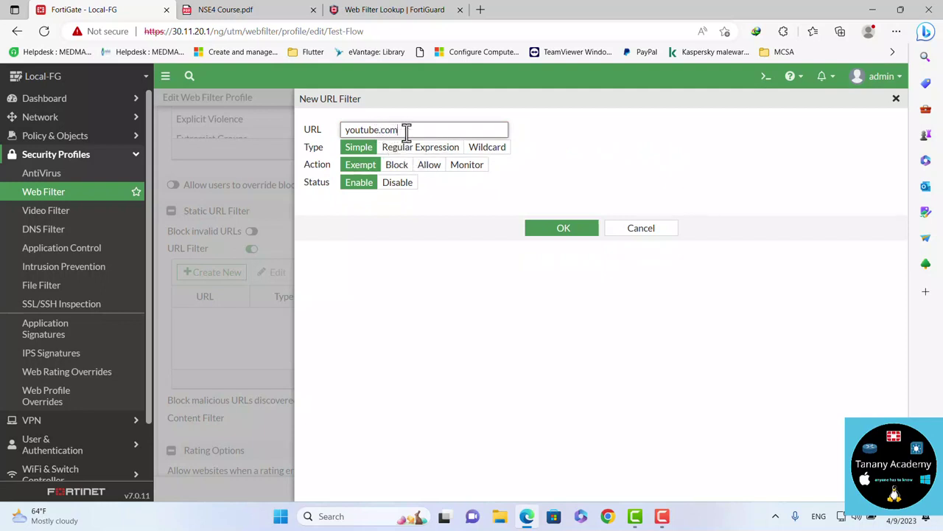
left_click(497, 151)
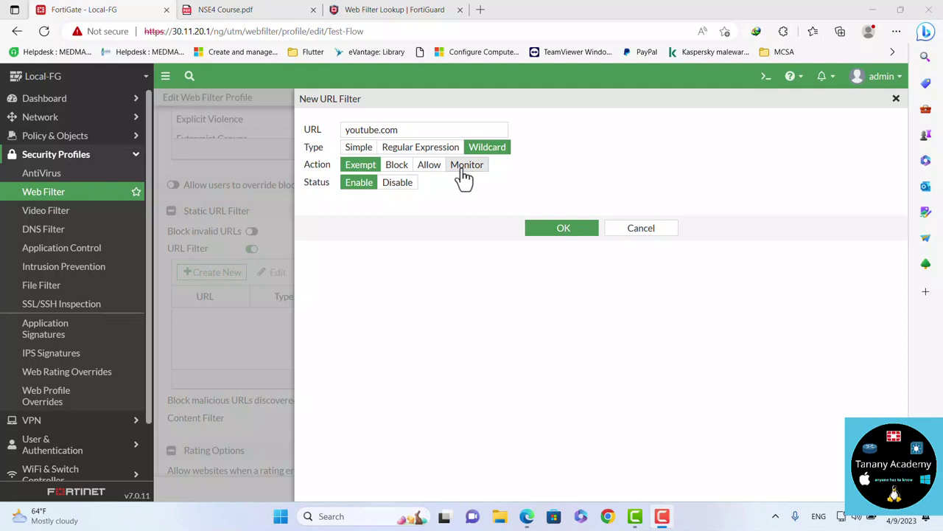
left_click(364, 170)
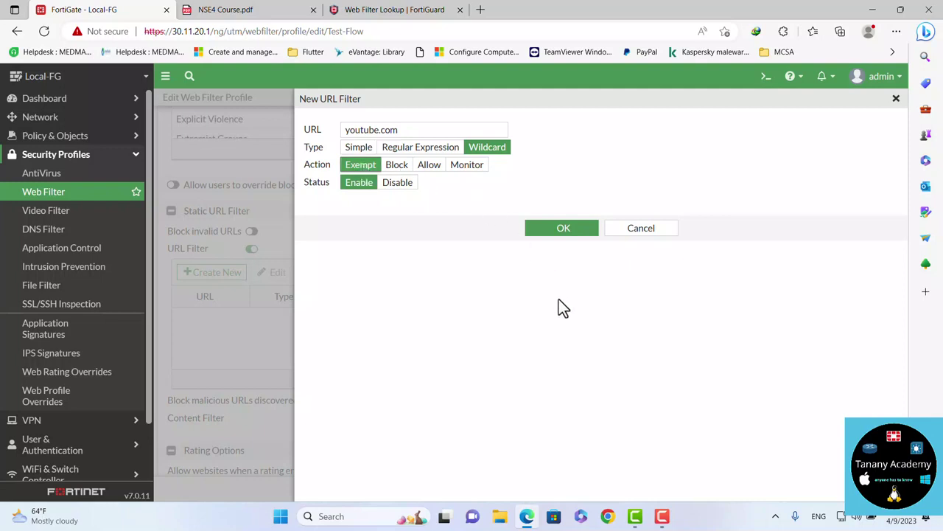
left_click(246, 16)
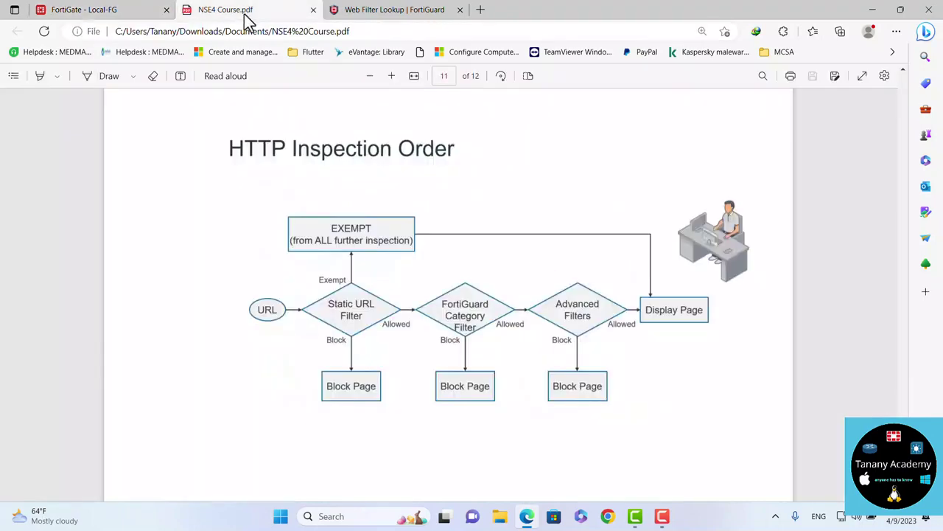
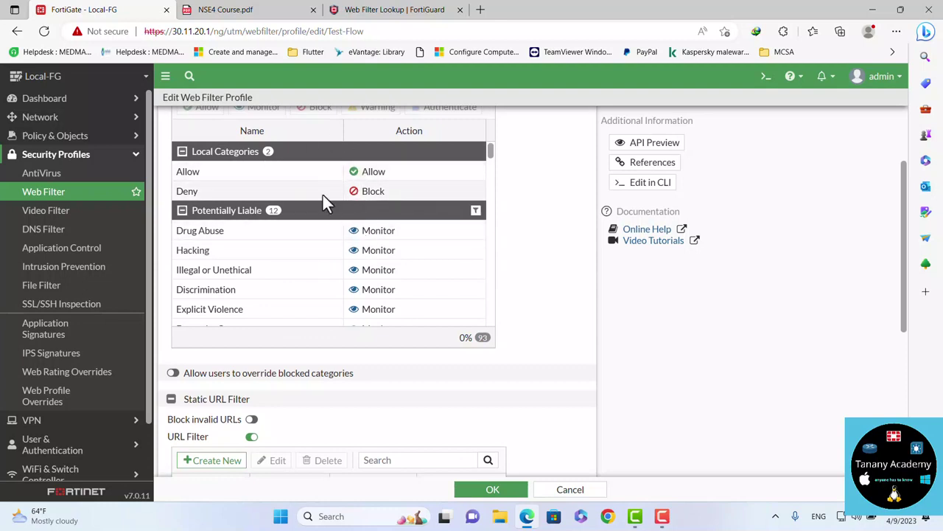
Change the youtube.com static URL filter action to Exempt and save the Test-Flow profile
scroll(364, 372, "down", 2)
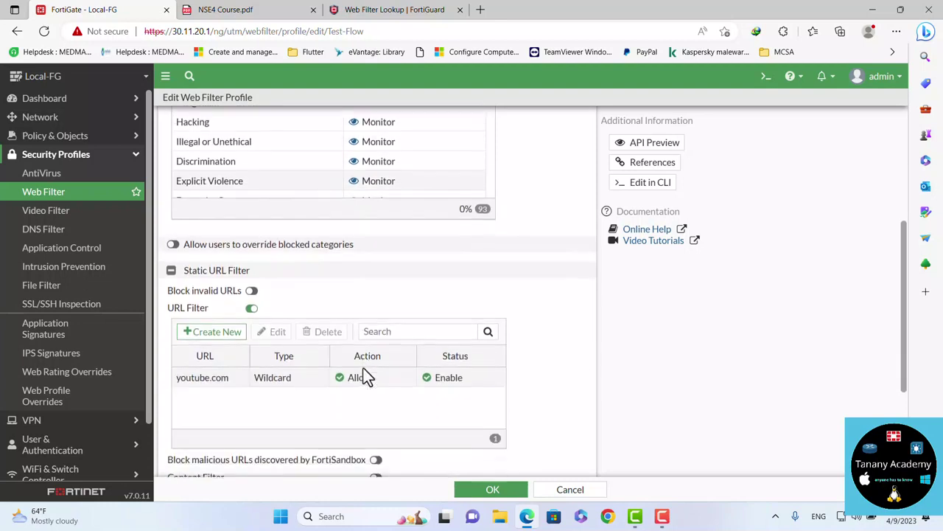
double_click(312, 388)
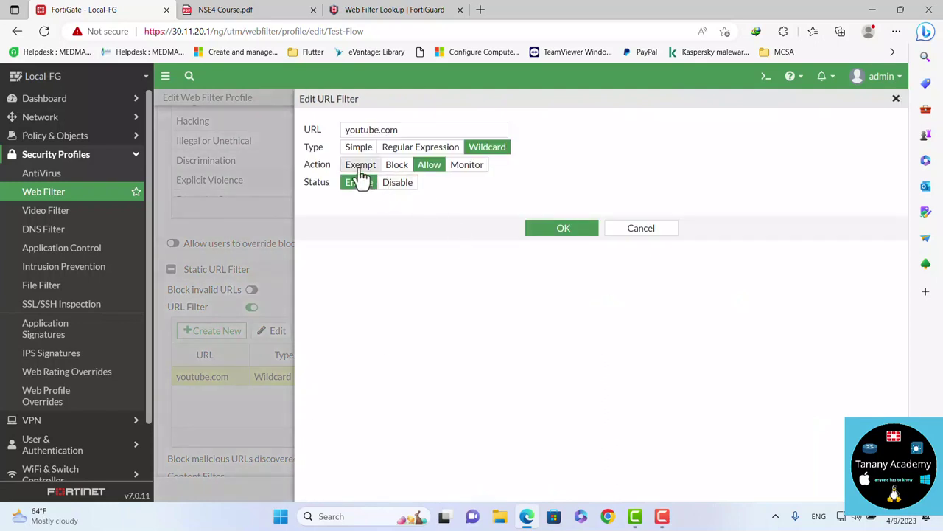
left_click(361, 167)
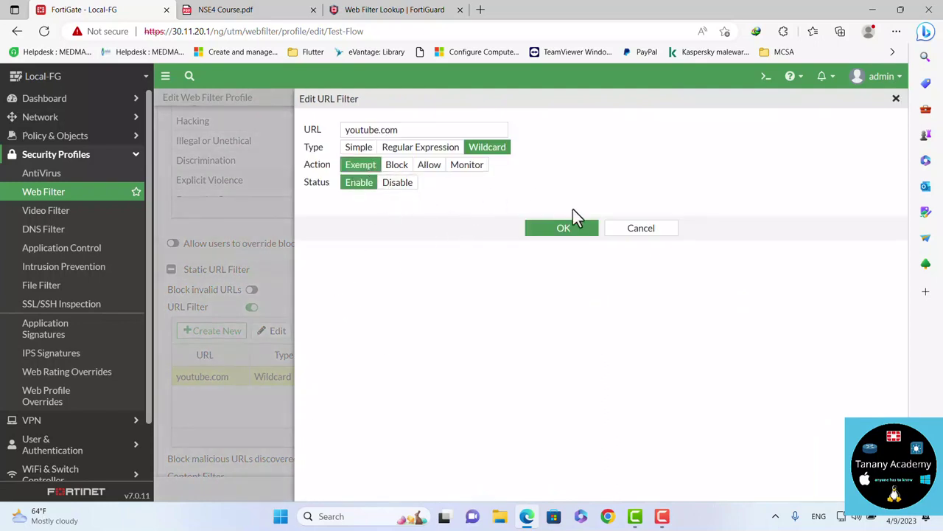
left_click(561, 235)
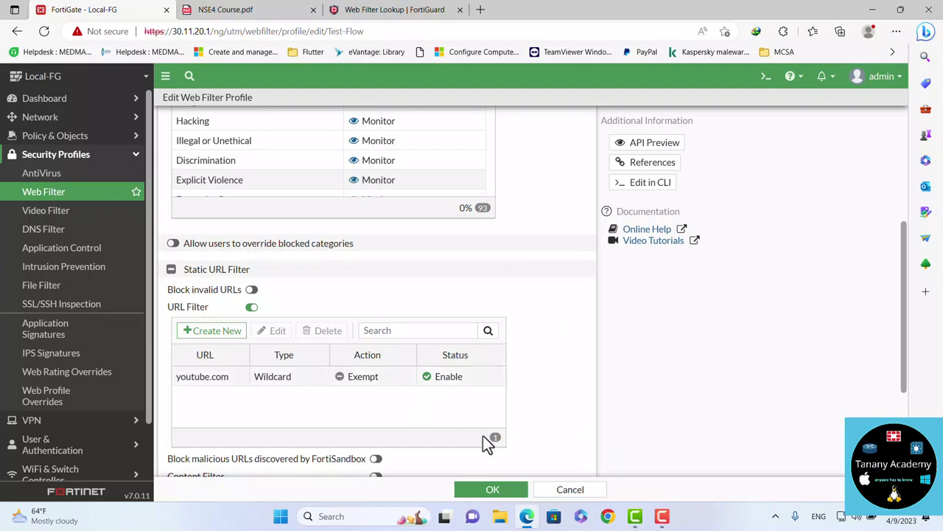
left_click(491, 490)
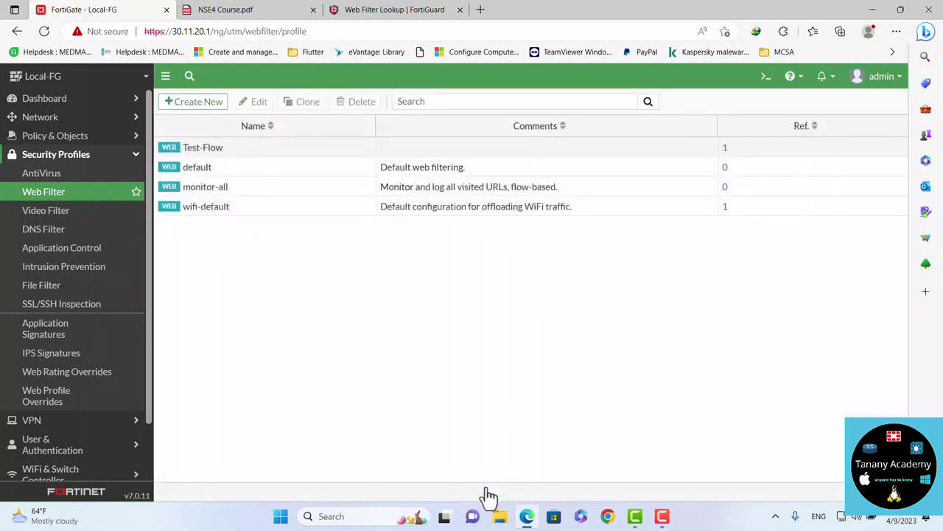
left_click(895, 32)
left_click(767, 78)
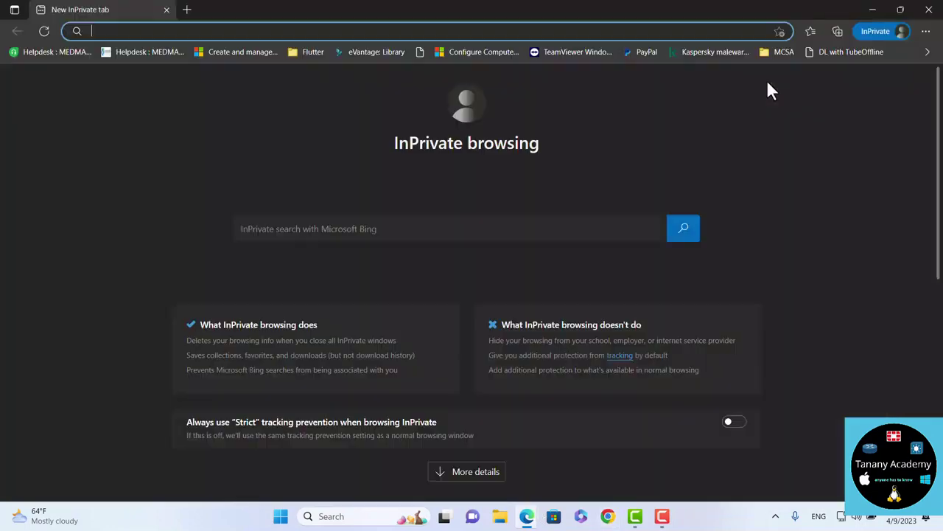
type("yo")
key("Return")
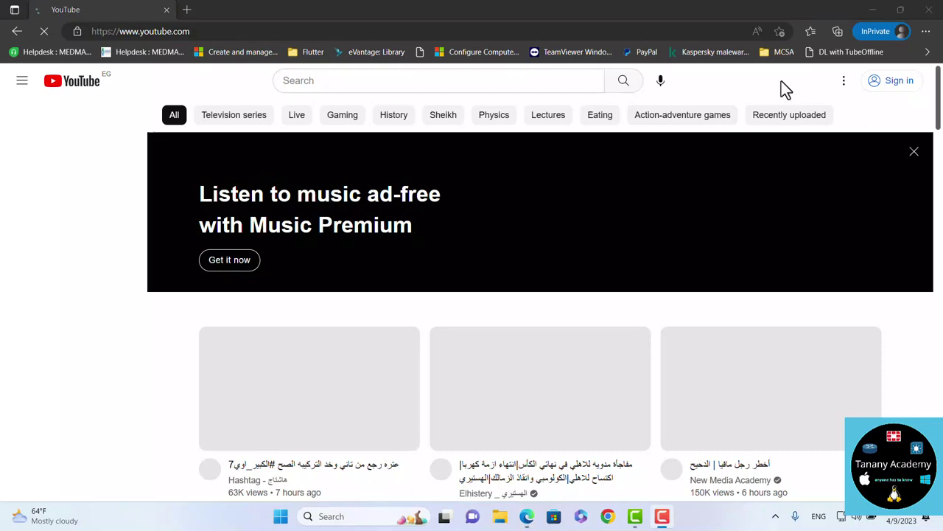
left_click(930, 11)
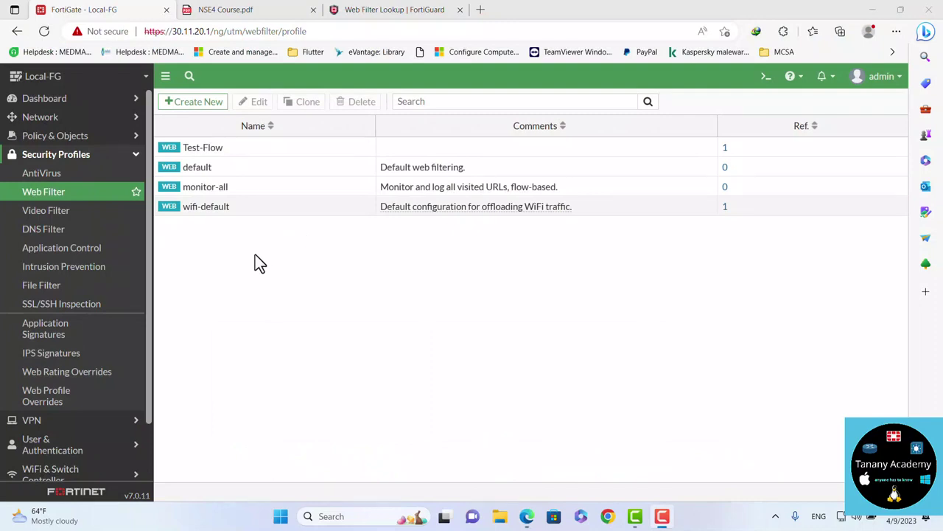
Switch to the NSE4 Course.pdf tab showing the HTTP Inspection Order slide
left_click(249, 9)
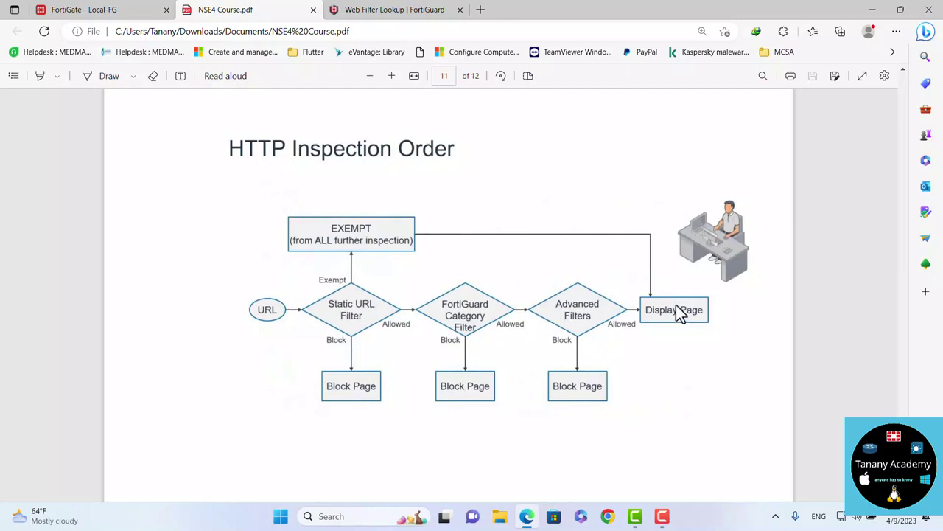
Return to the FortiGate - Local-FG browser tab
left_click(133, 13)
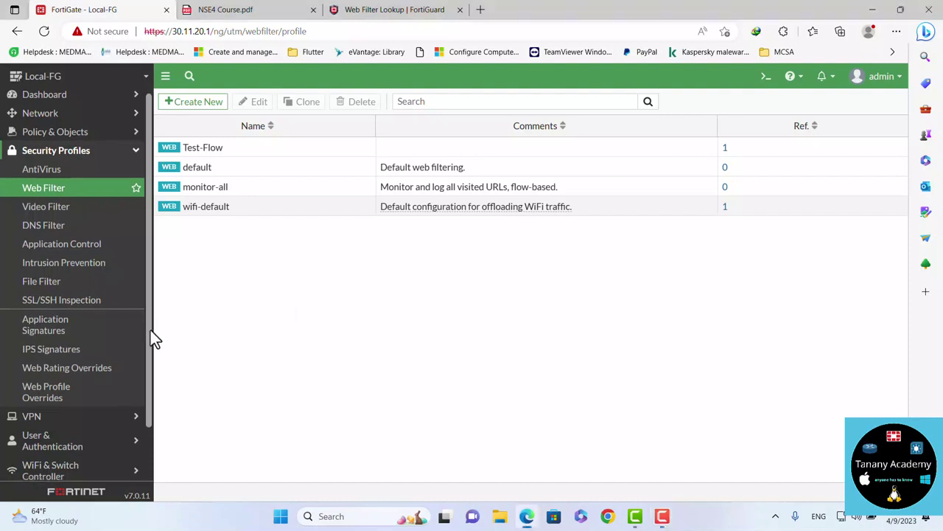
From System > FortiGuard's Filtering section, open the URL category re-evaluation request page
left_click_drag(150, 330, 154, 378)
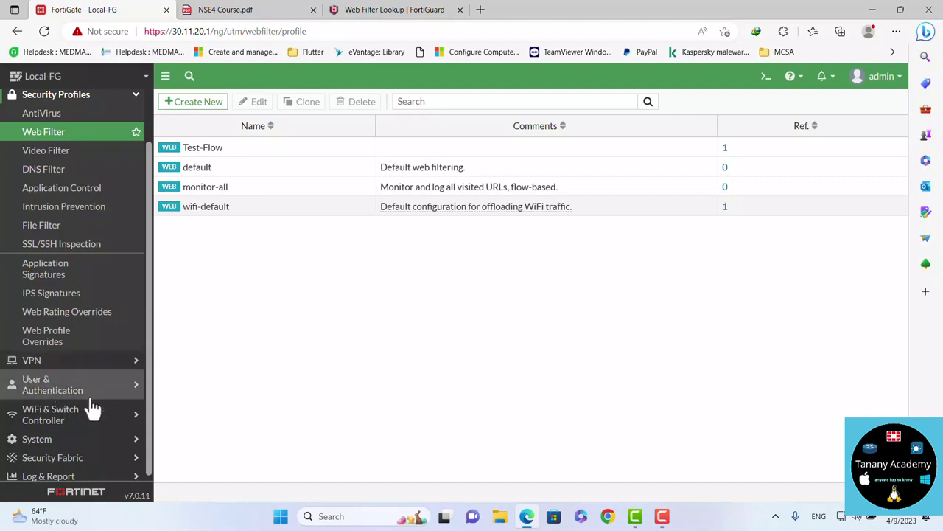
left_click(59, 441)
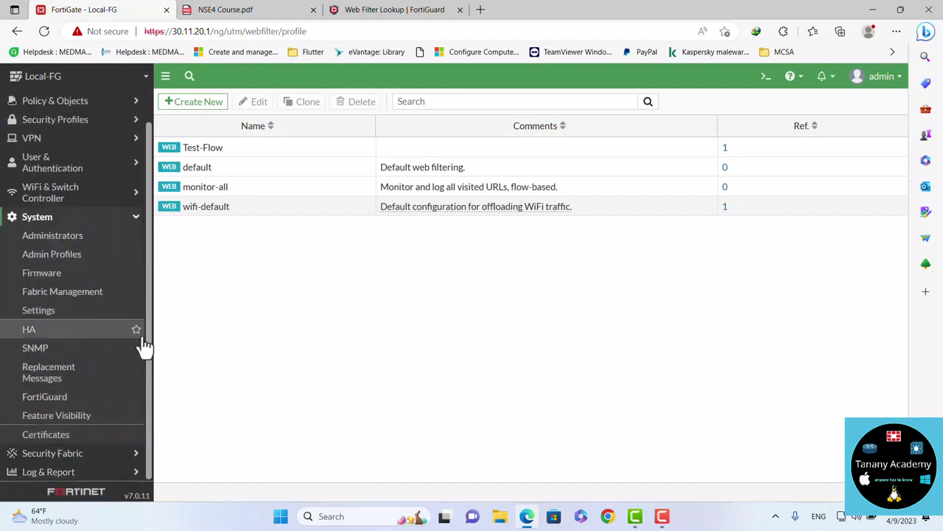
left_click(76, 399)
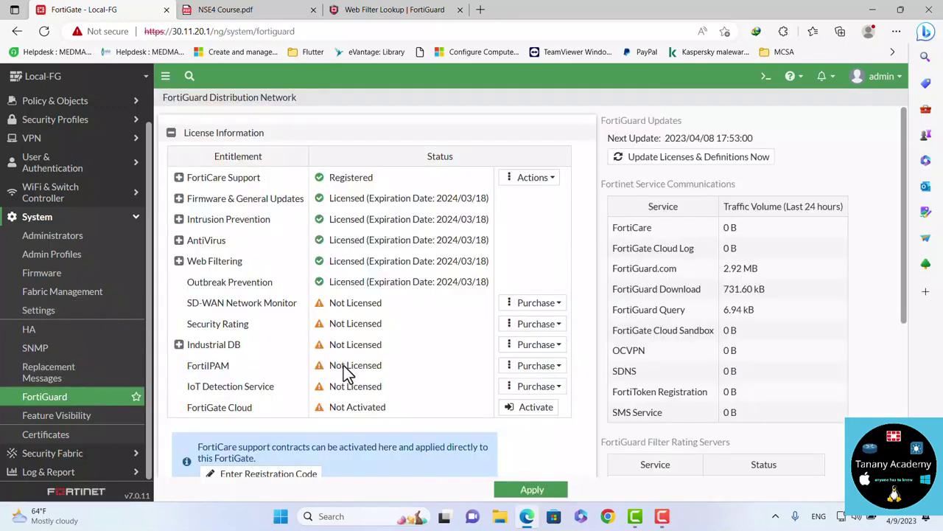
scroll(346, 372, "down", 4)
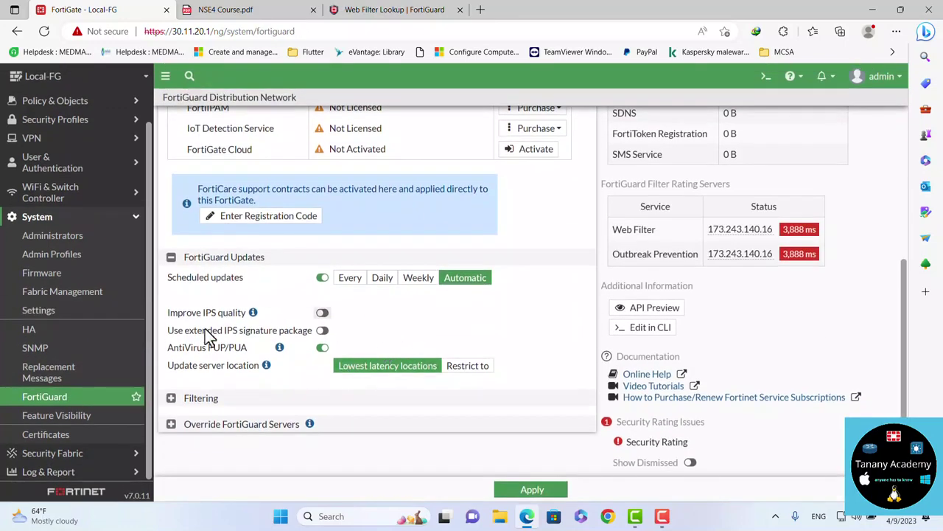
left_click(172, 398)
scroll(305, 365, "down", 2)
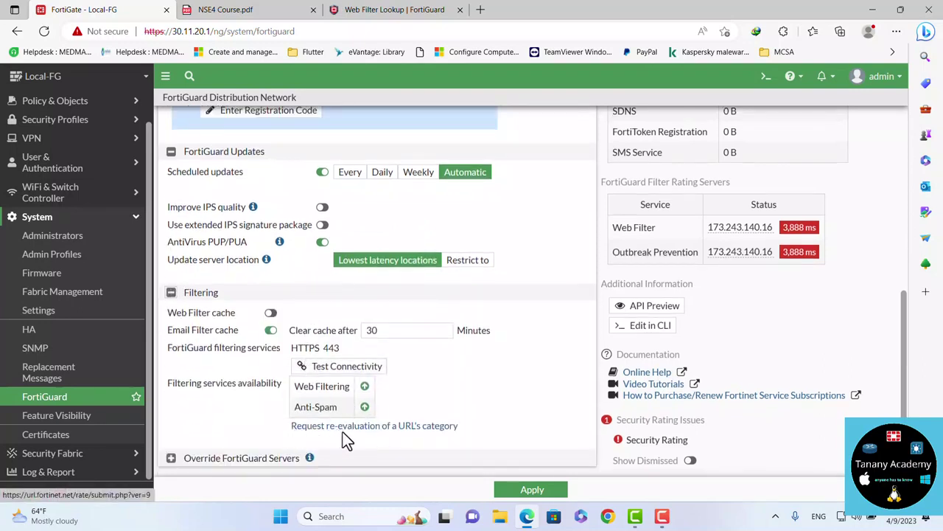
left_click(410, 437)
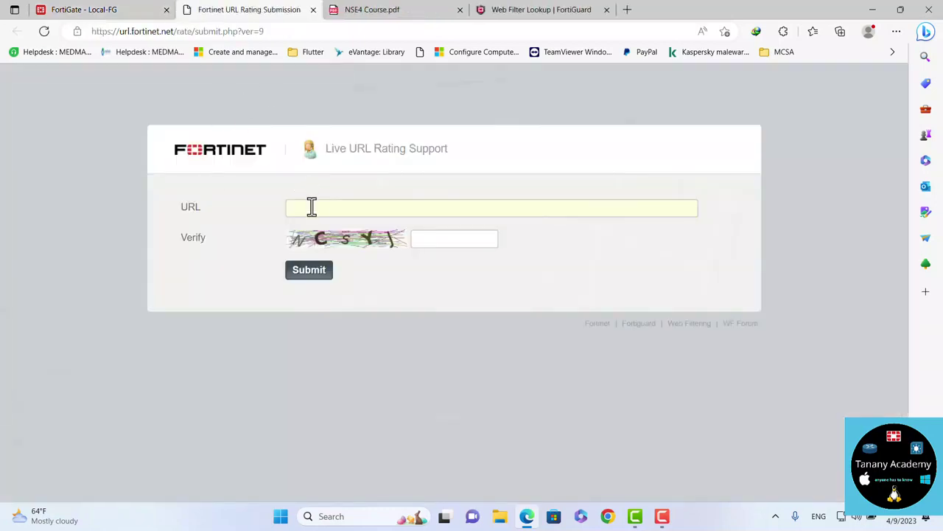
Submit youtube.com with the verification characters to get its category, Streaming Media and Download
left_click(344, 207)
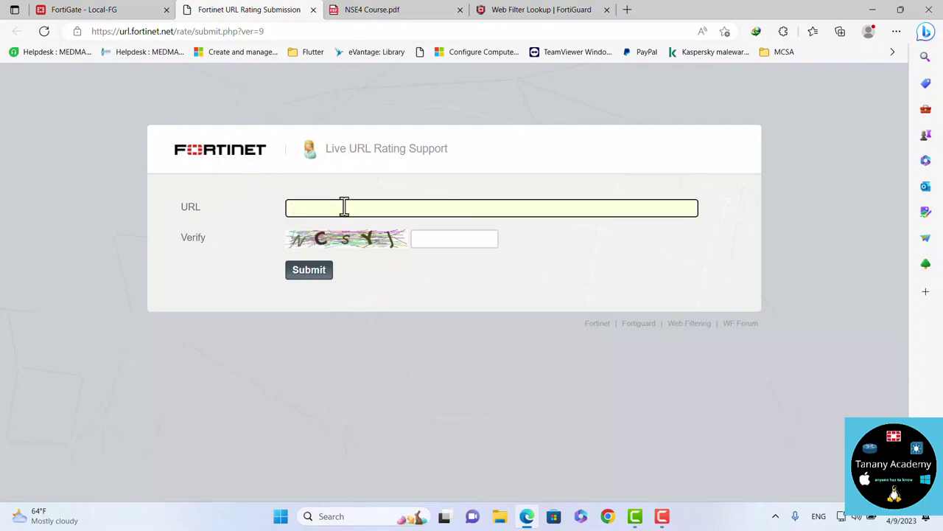
type("youtube.com")
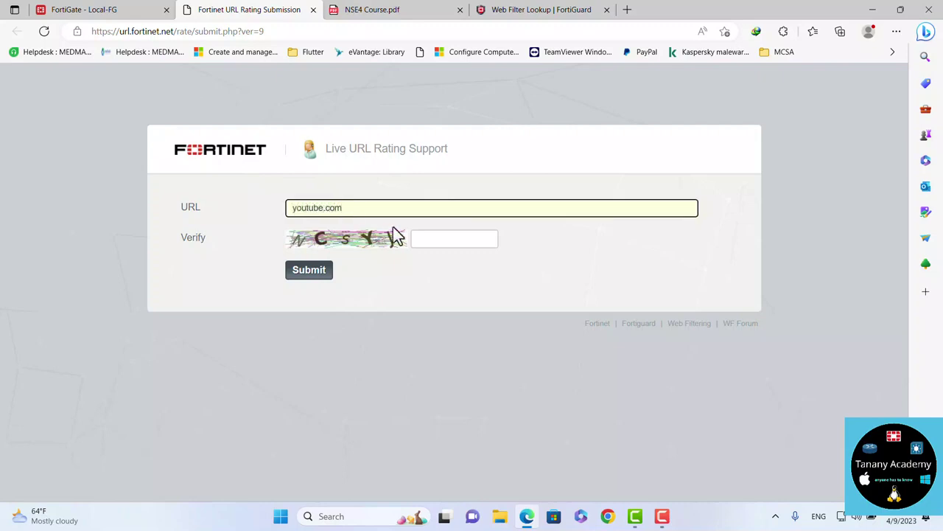
left_click(428, 241)
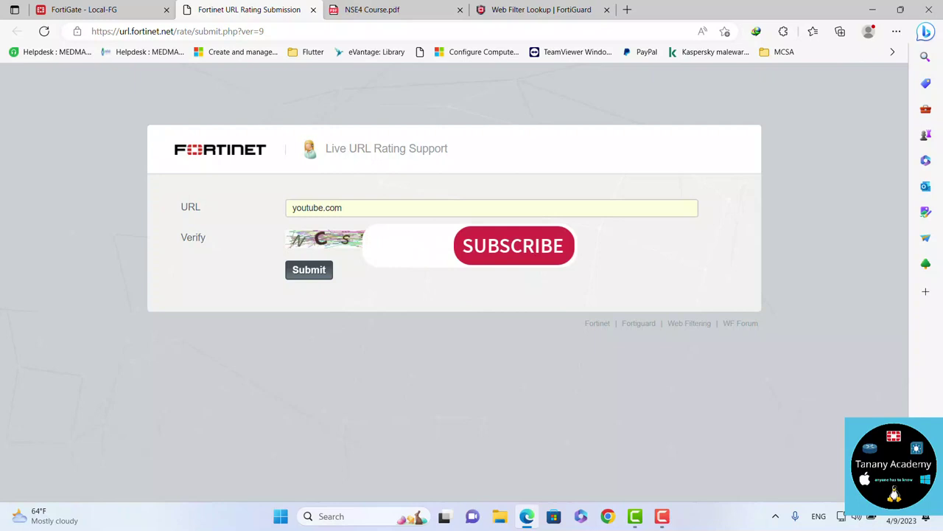
type("Ncsy")
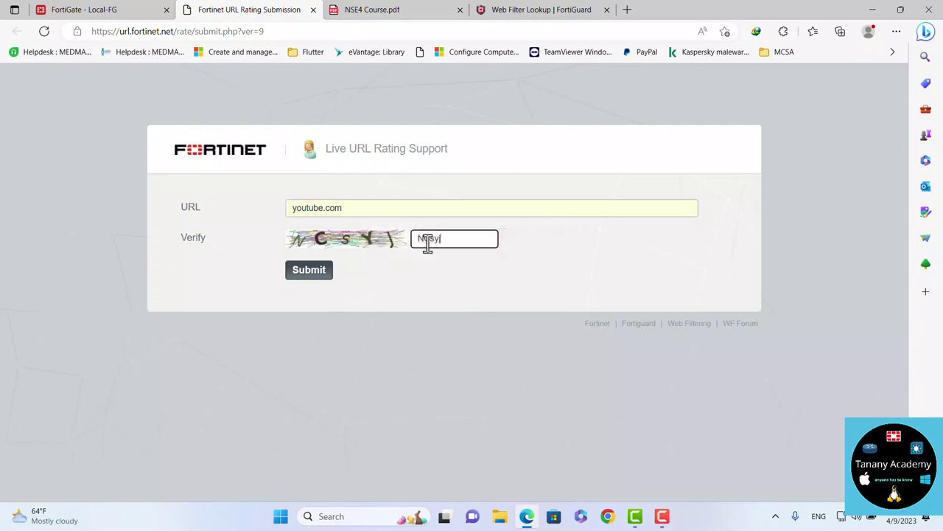
left_click(300, 279)
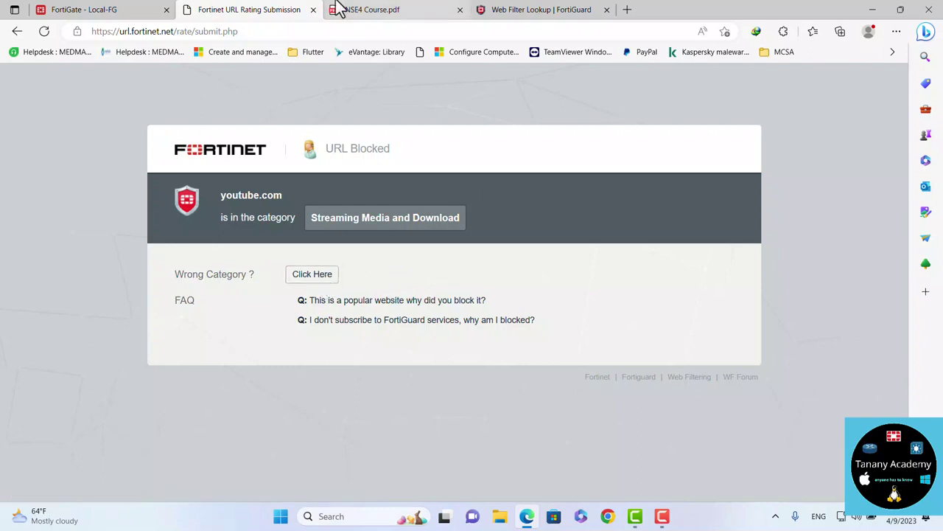
Clone the Test-Flow web filter profile under the name Test-Proxy
left_click(314, 11)
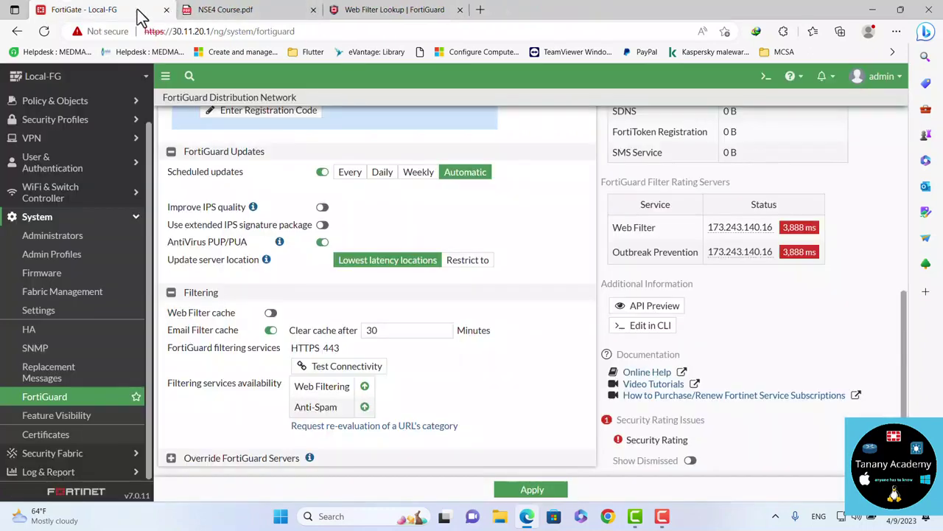
left_click(59, 122)
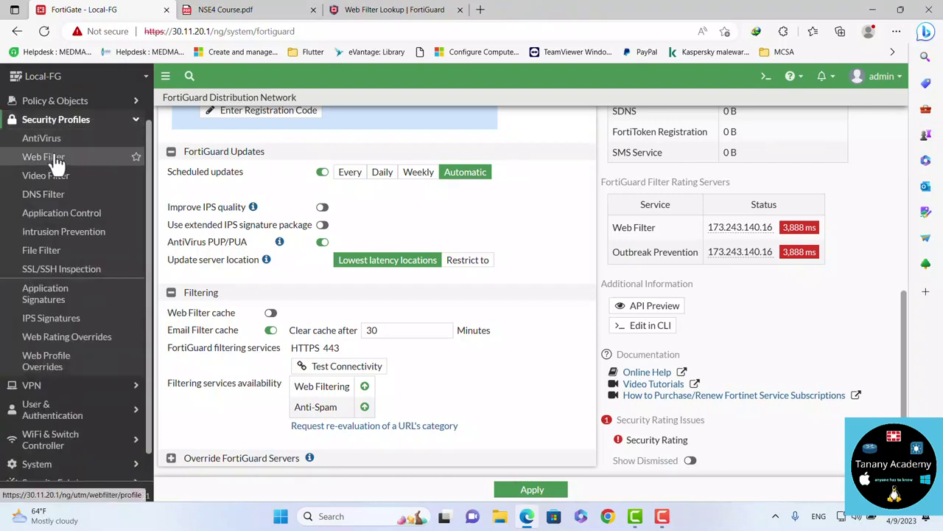
left_click(57, 157)
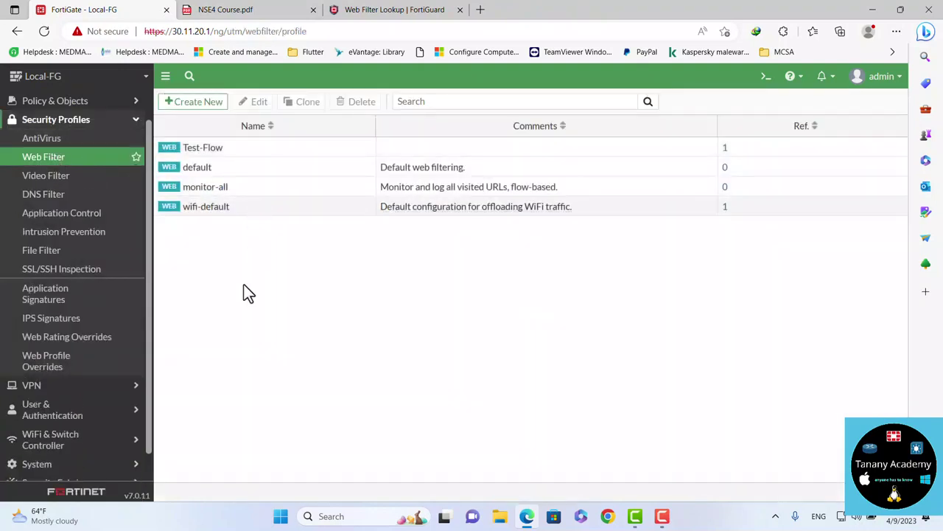
left_click(230, 151)
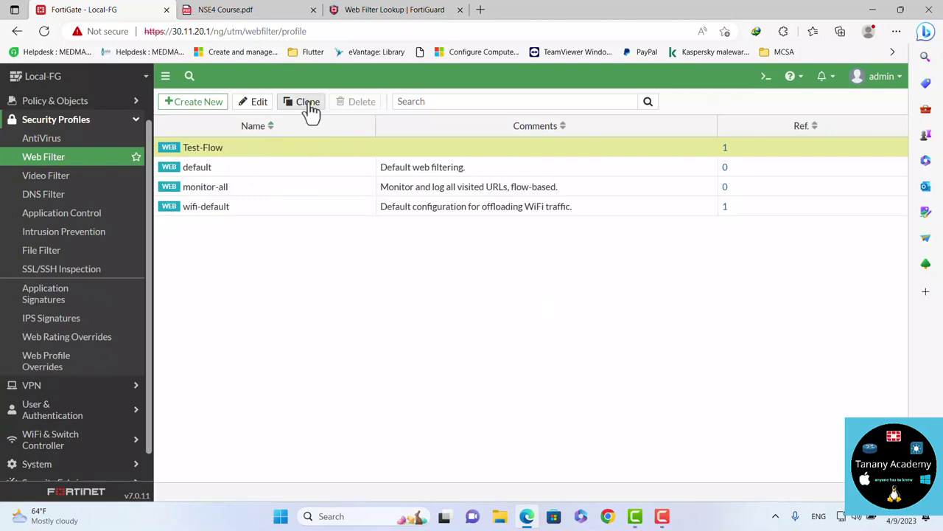
left_click(305, 103)
left_click(429, 175)
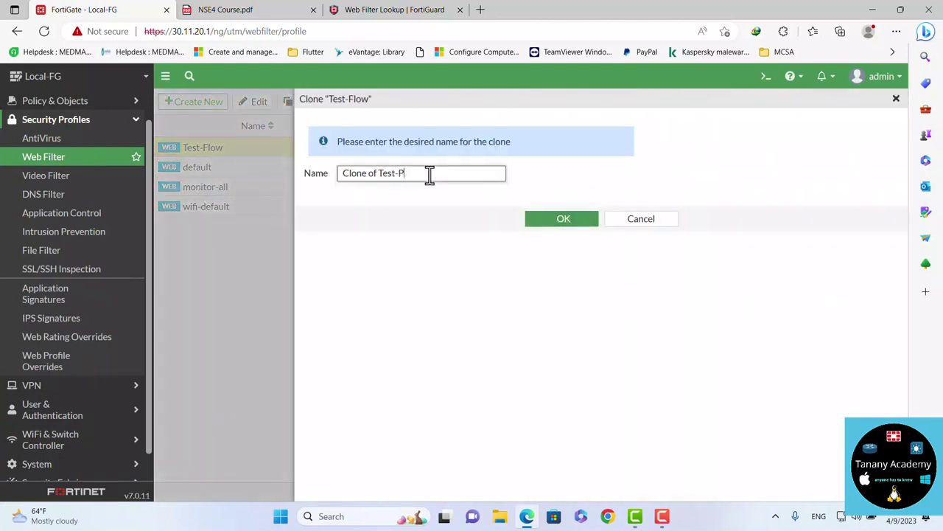
type("Proxy")
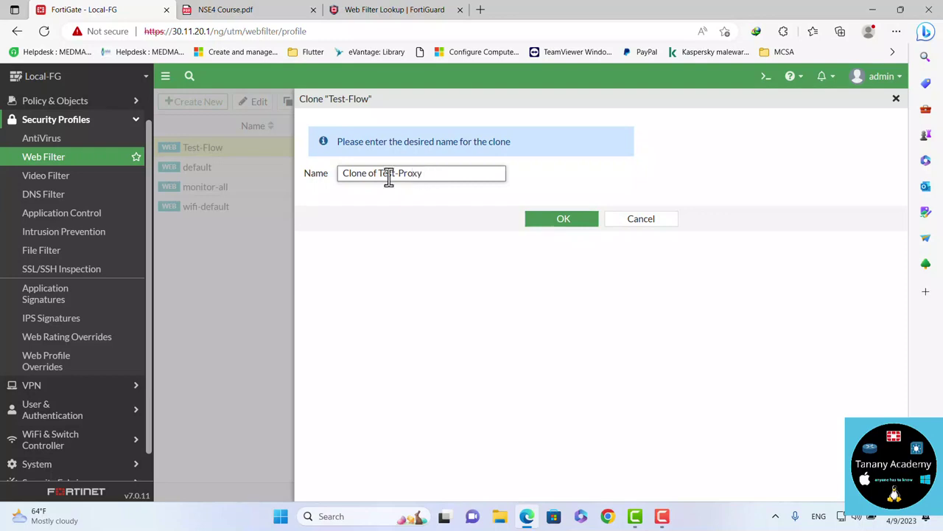
left_click_drag(379, 177, 326, 177)
key("BackSpace")
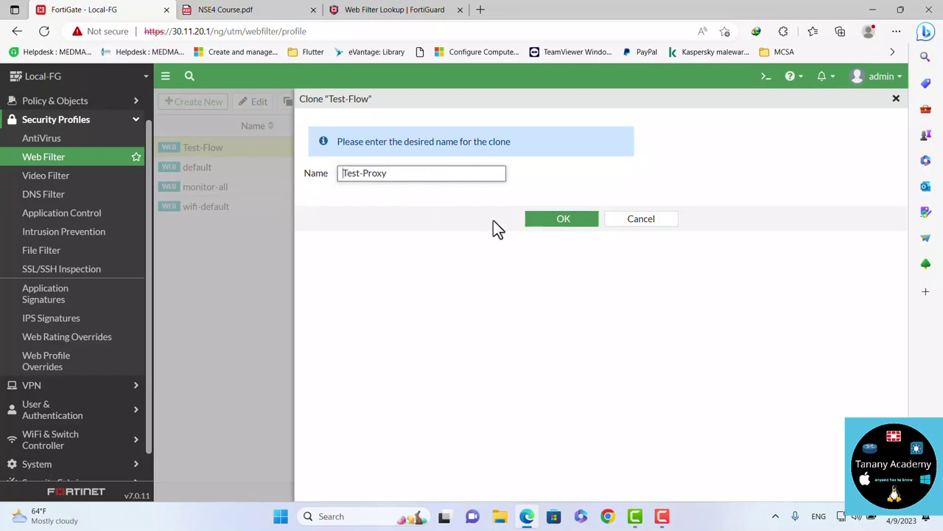
left_click(577, 219)
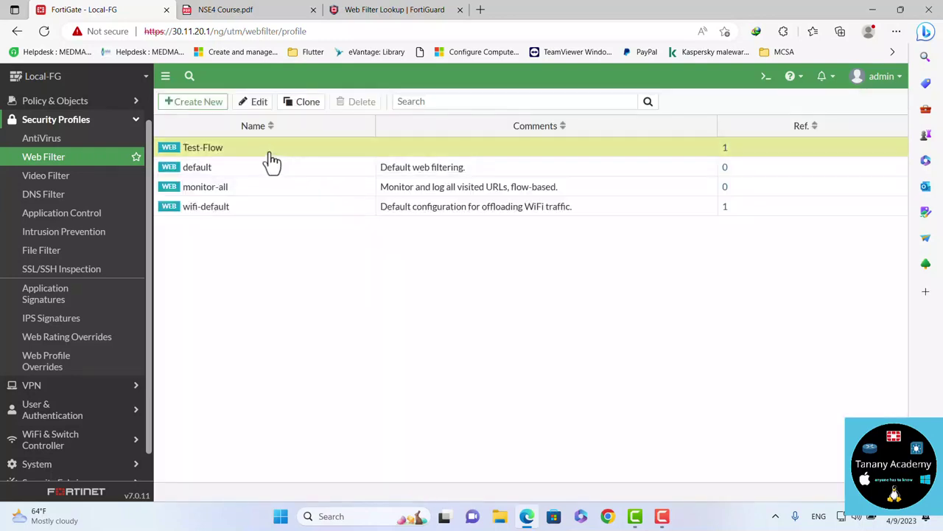
Set Test-Proxy's feature set to Proxy-based and save it
left_click(226, 169)
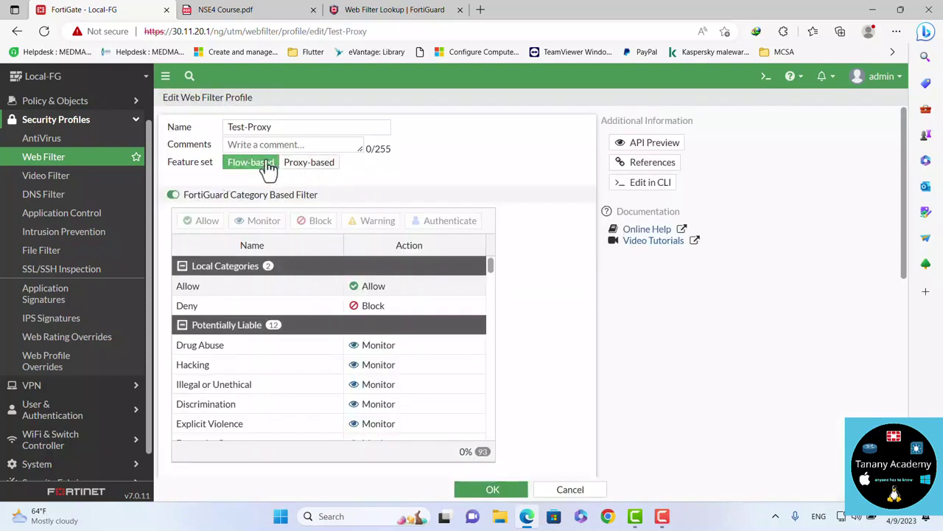
left_click(310, 165)
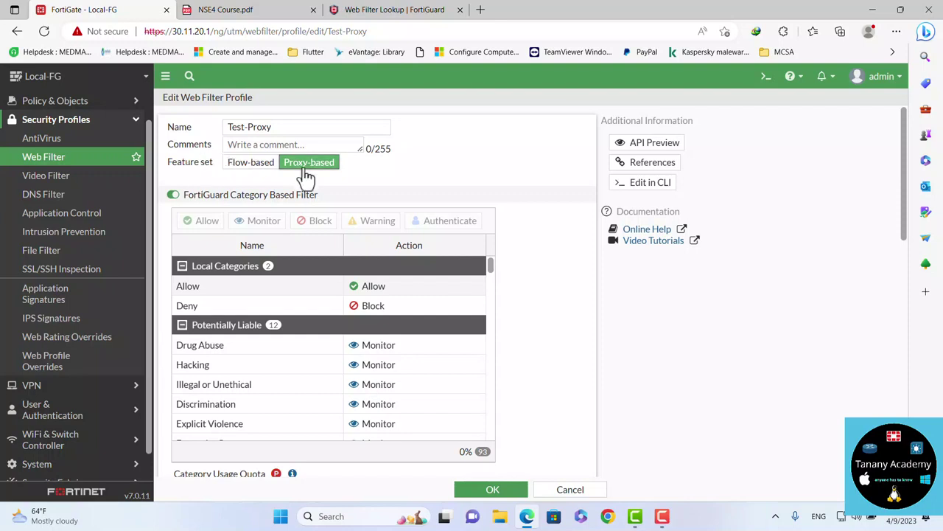
left_click(481, 492)
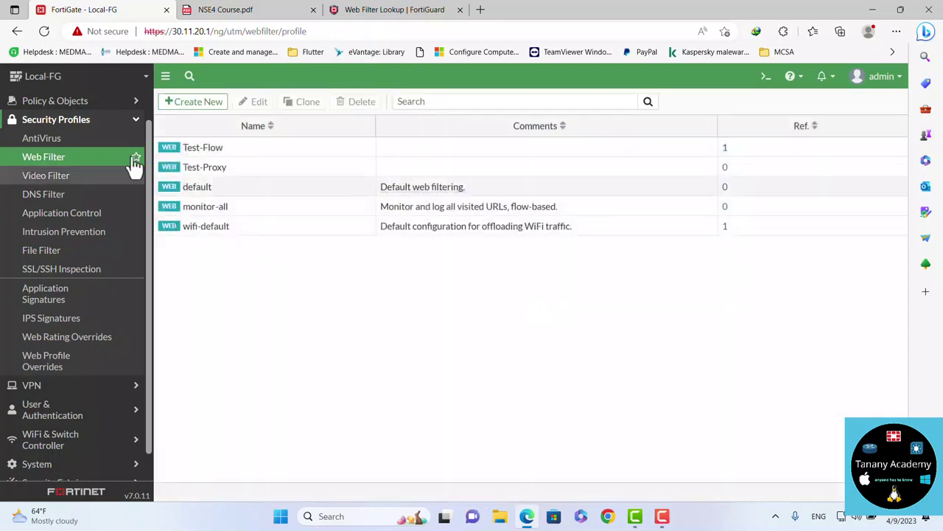
left_click(81, 103)
Edit Users_To_Internet, switching inspection mode to flow-based and back to proxy-based, then save
left_click(67, 121)
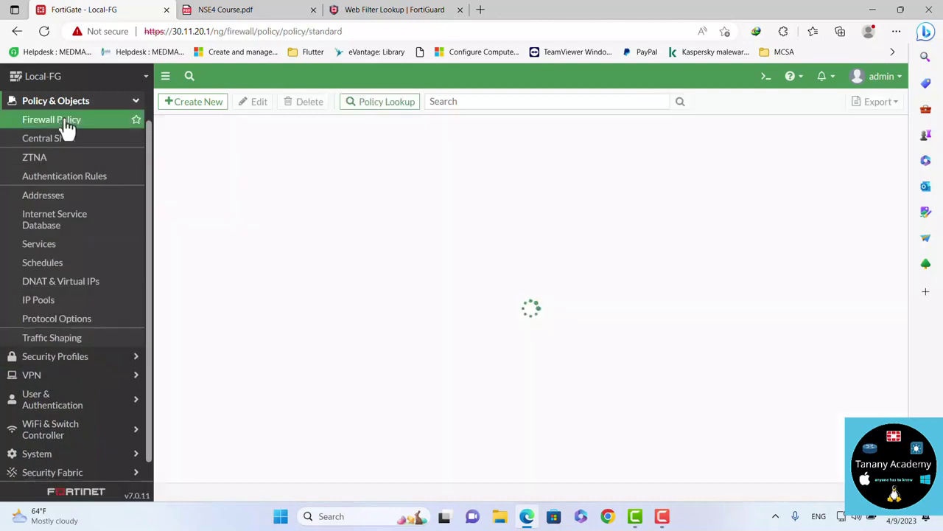
double_click(228, 202)
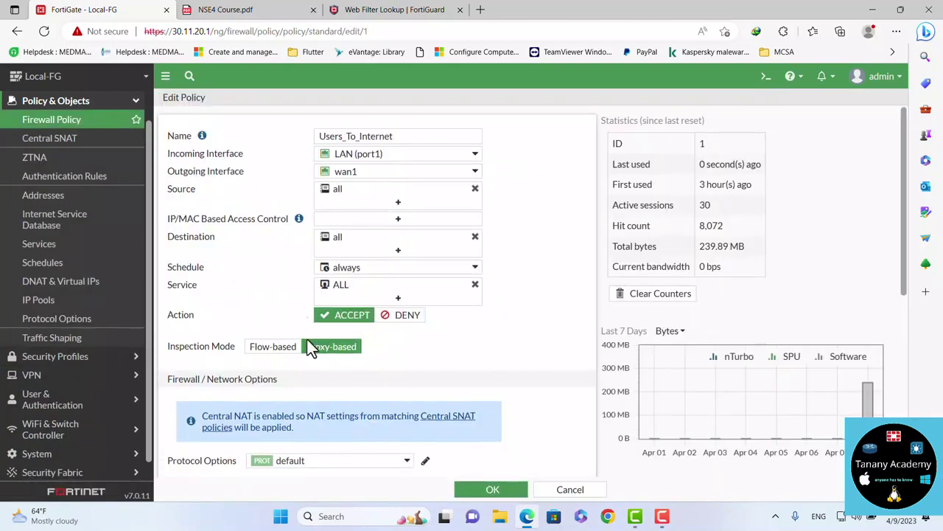
scroll(409, 357, "down", 3)
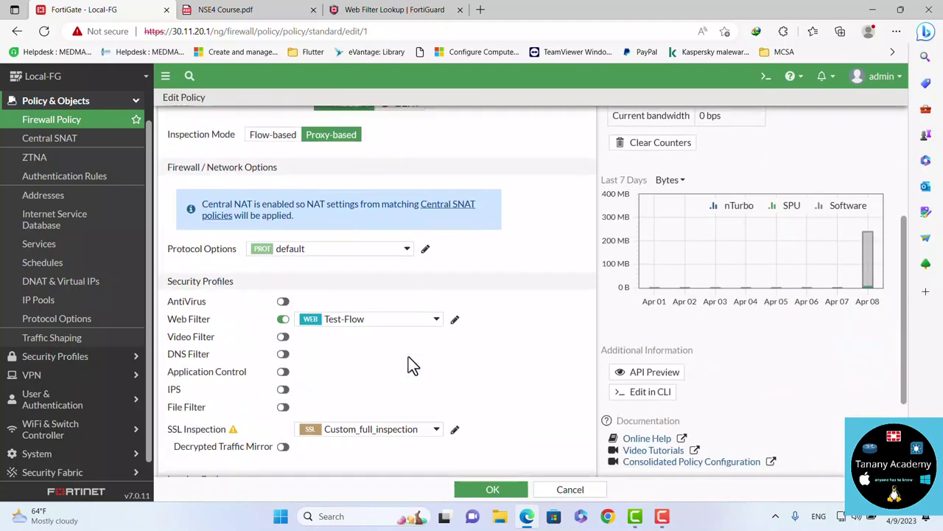
left_click(379, 323)
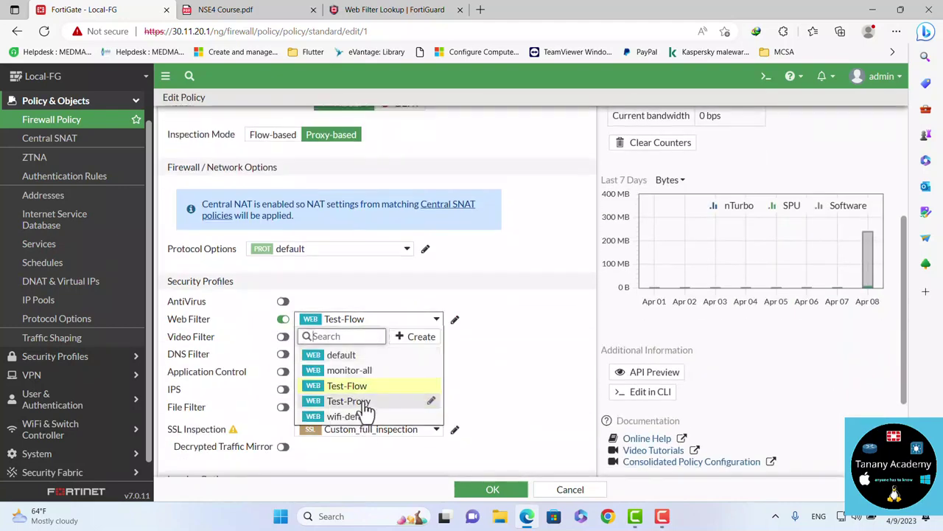
mouse_move(362, 391)
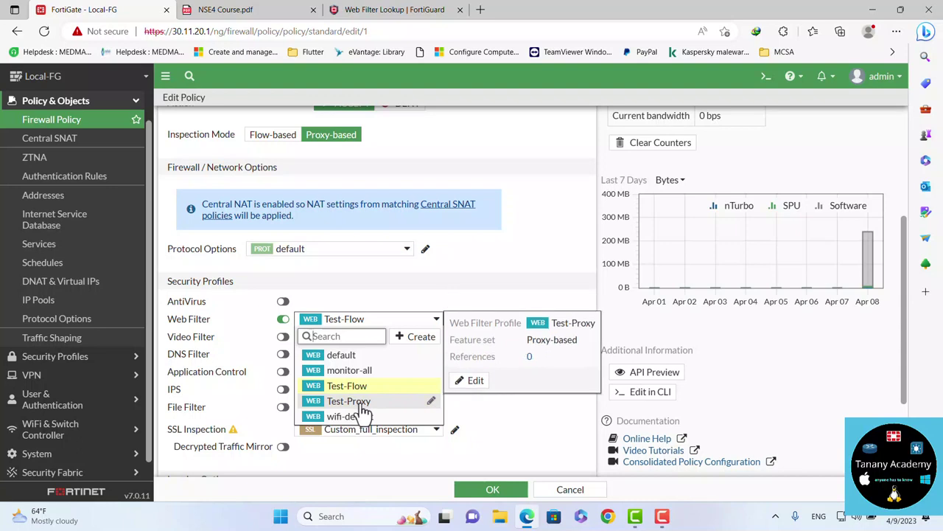
left_click(281, 136)
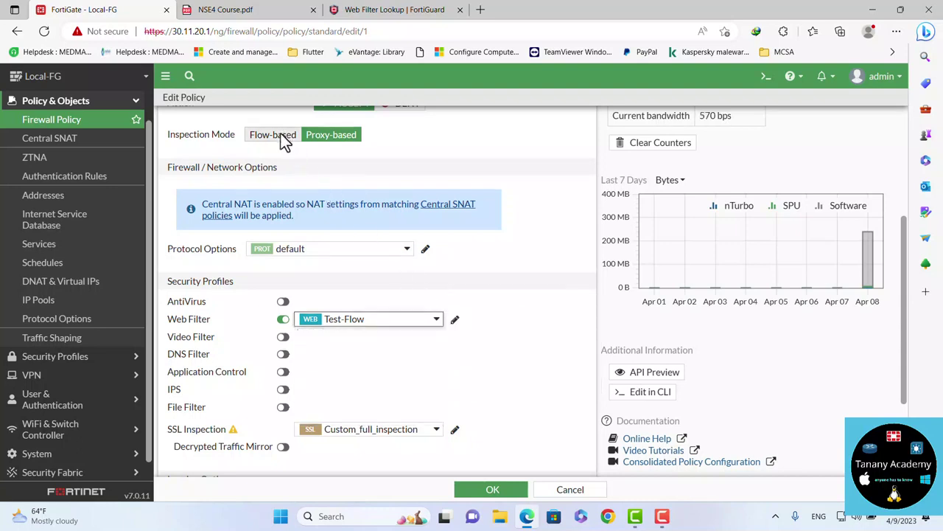
left_click(282, 135)
left_click(352, 321)
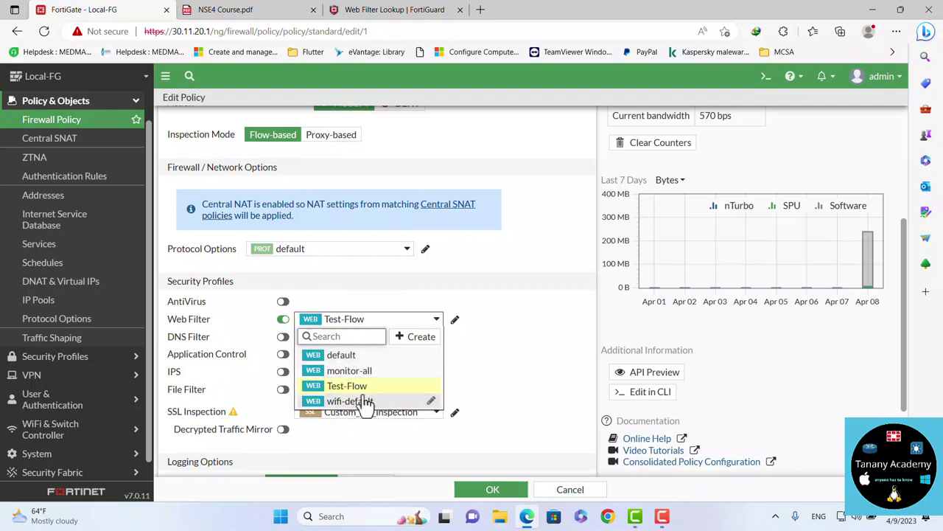
mouse_move(336, 393)
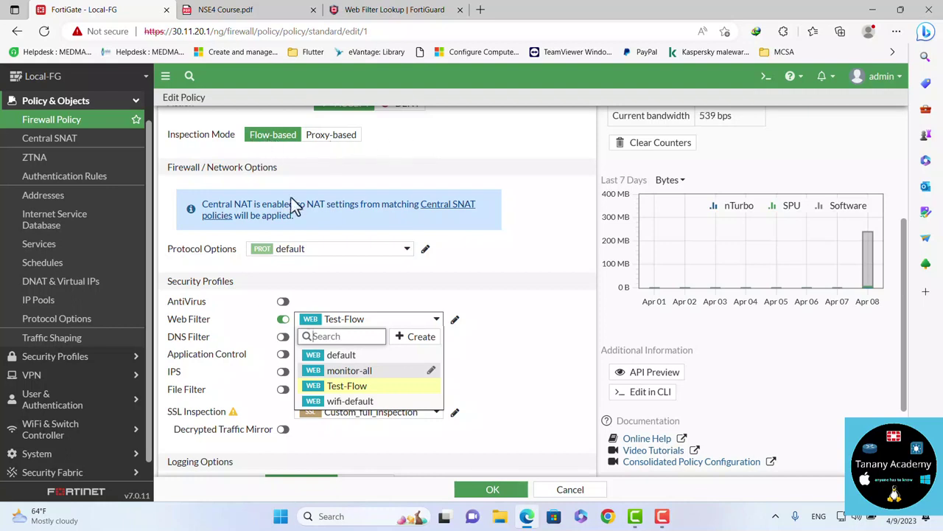
left_click(332, 139)
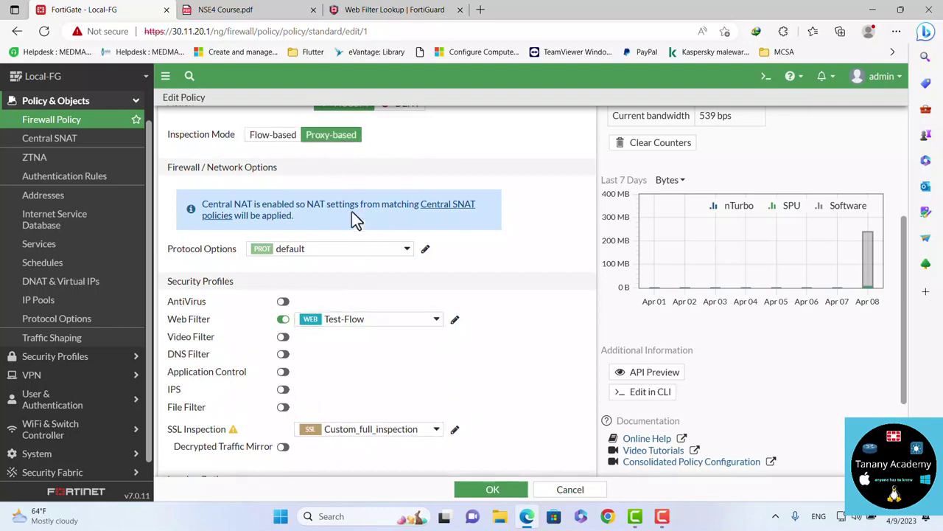
left_click(492, 490)
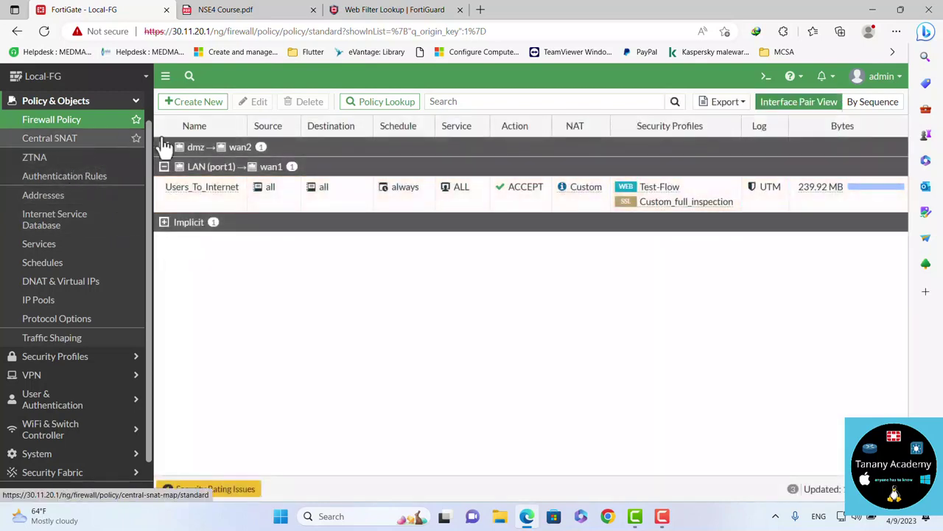
Assign the Test-Proxy web filter profile to Users_To_Internet in place of Test-Flow
left_click(209, 190)
left_click(734, 185)
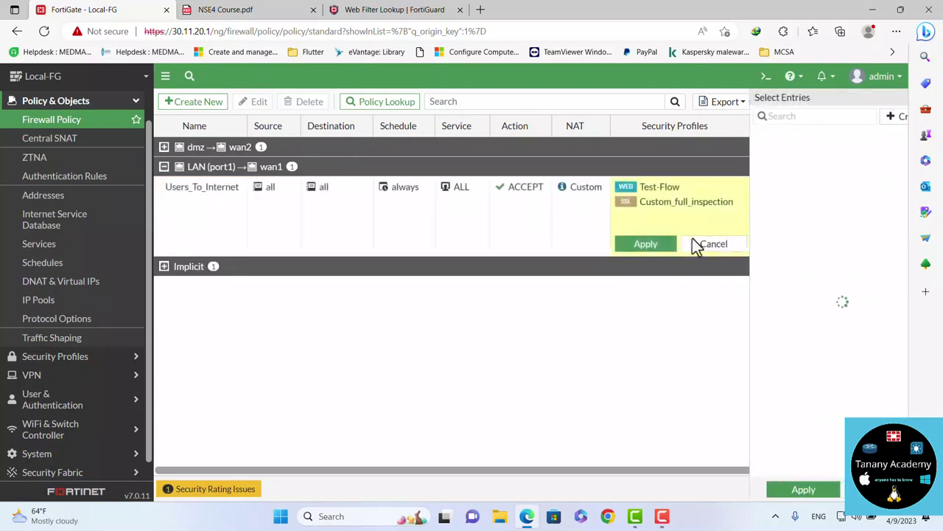
left_click(779, 245)
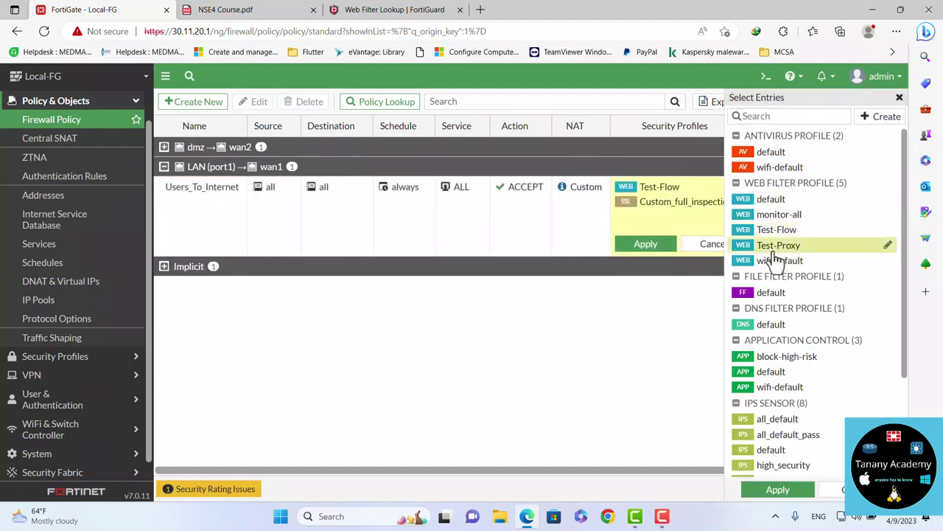
left_click(776, 491)
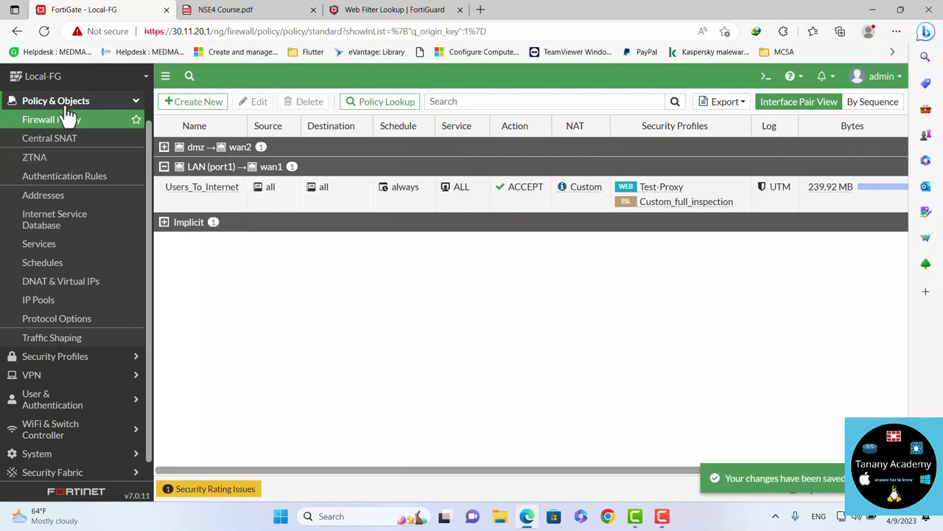
Open the Test-Proxy profile and select its youtube.com entry under Static URL Filter
left_click(66, 356)
left_click(50, 157)
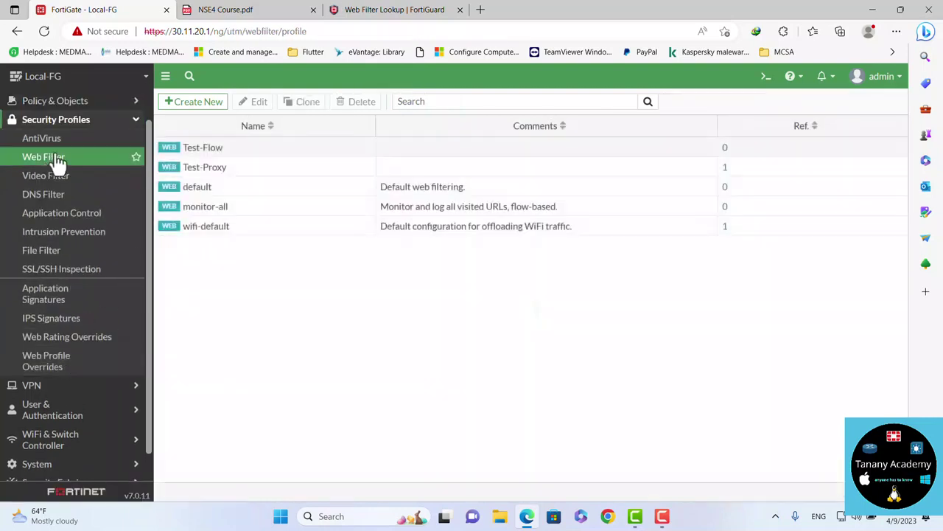
double_click(221, 171)
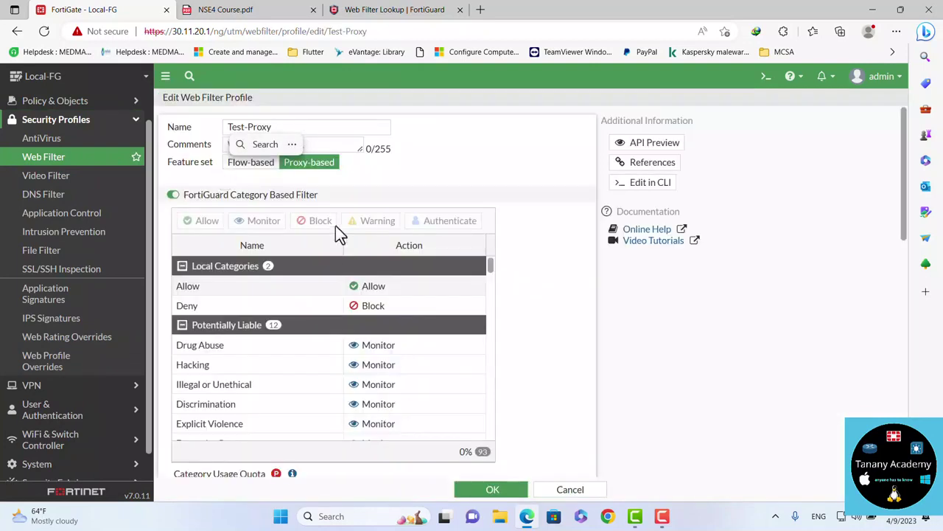
scroll(552, 338, "down", 1)
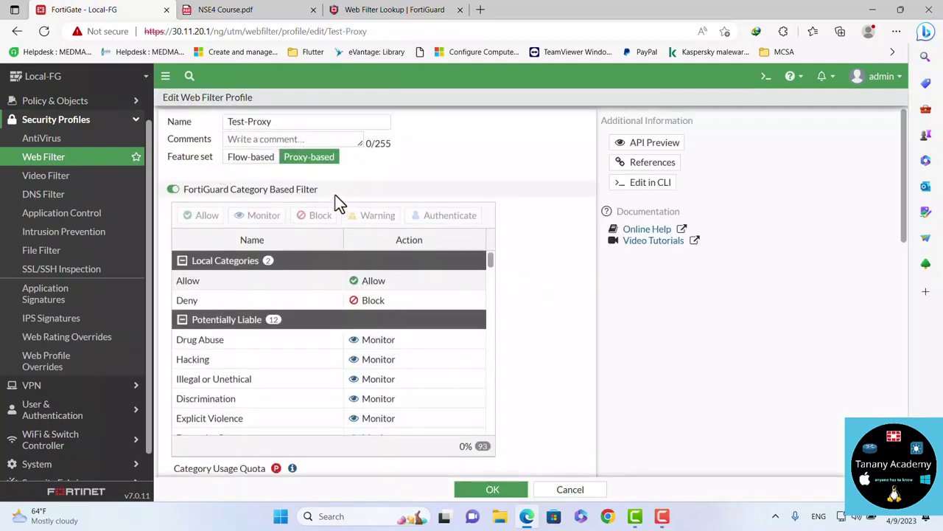
scroll(557, 364, "down", 3)
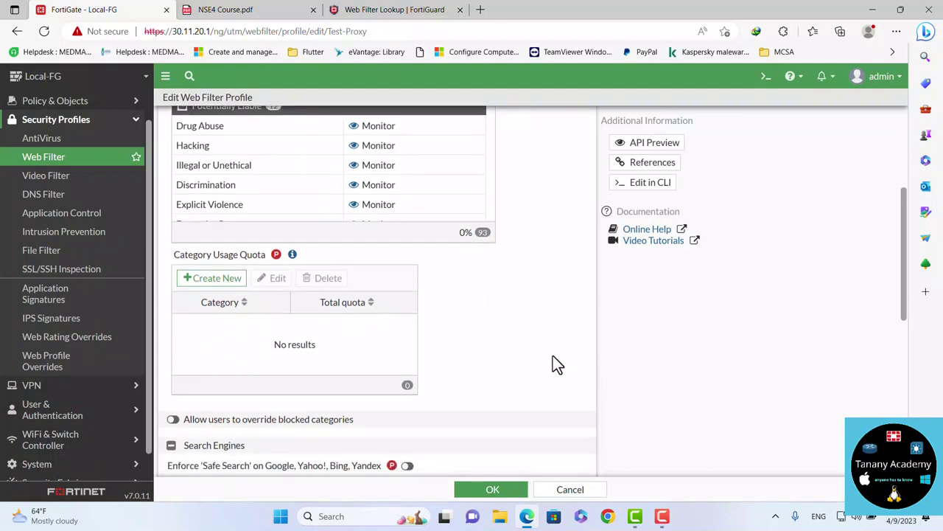
mouse_move(276, 258)
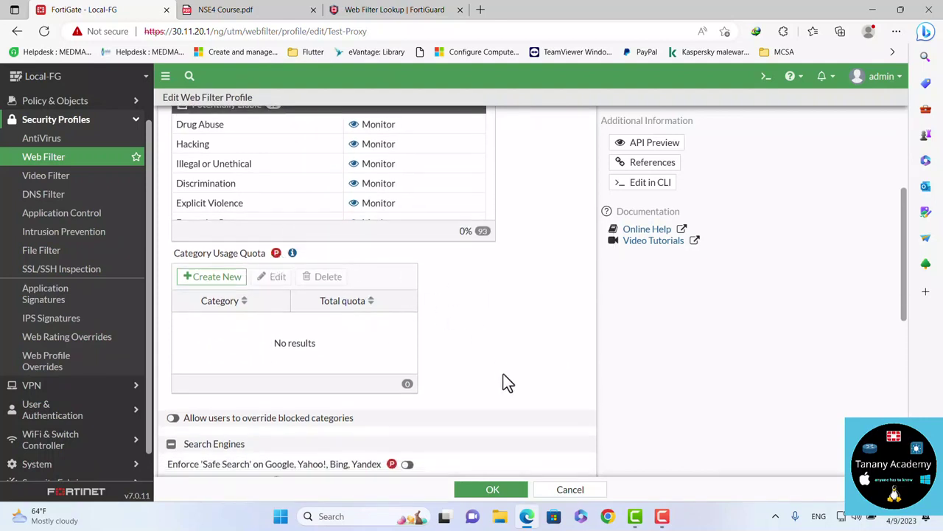
scroll(503, 374, "down", 2)
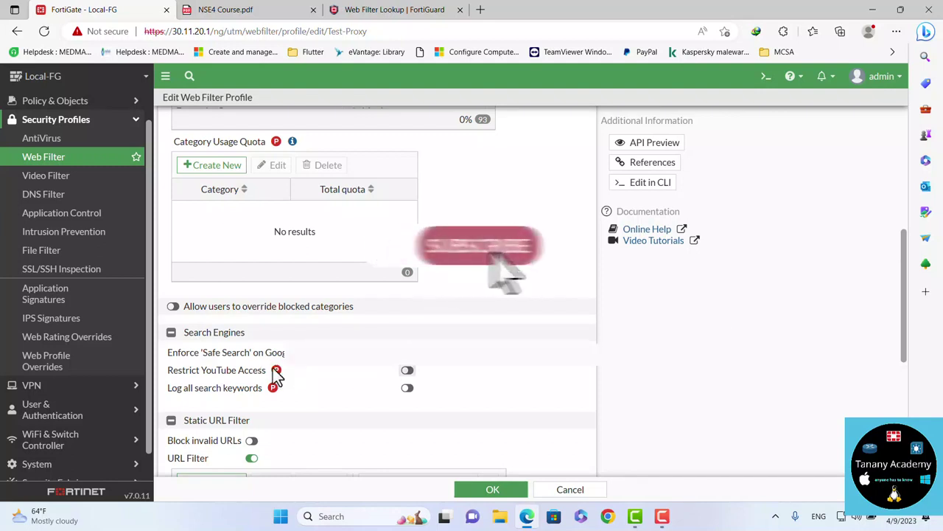
mouse_move(274, 371)
scroll(272, 387, "down", 2)
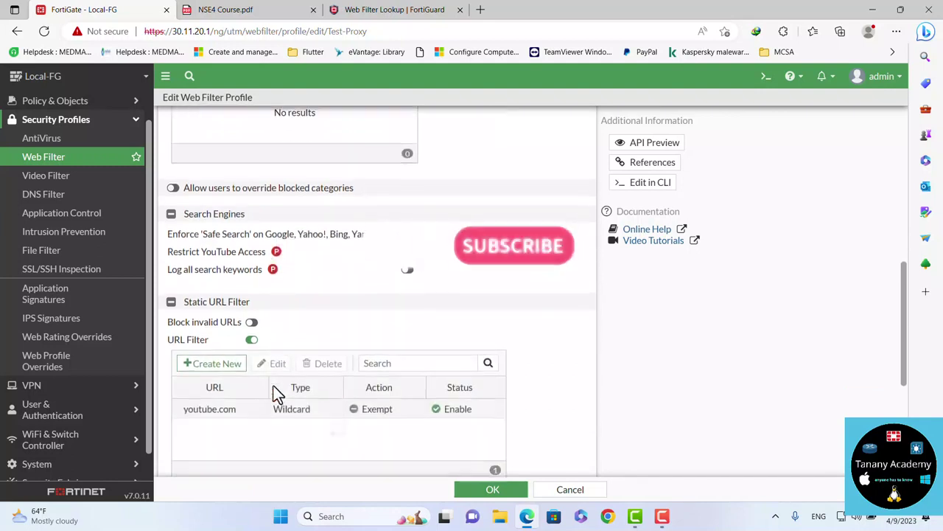
scroll(273, 390, "down", 3)
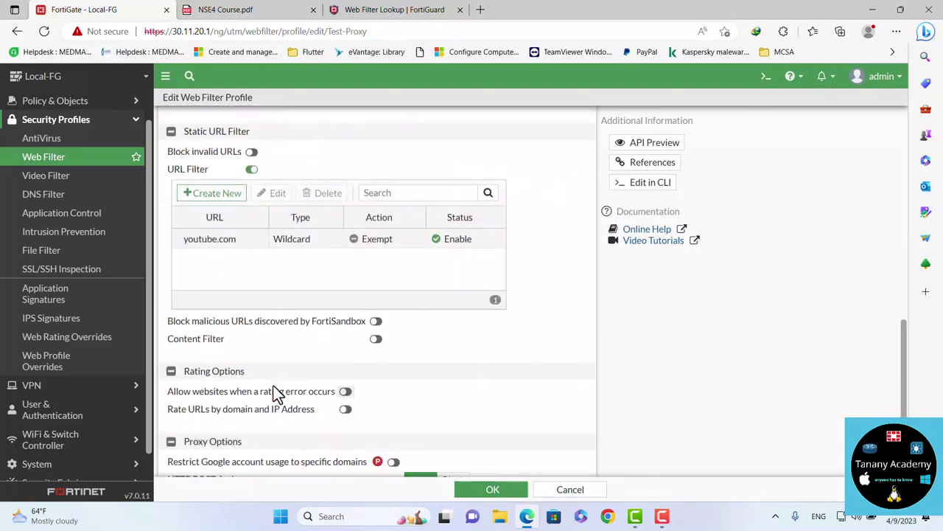
scroll(273, 390, "down", 1)
left_click(302, 198)
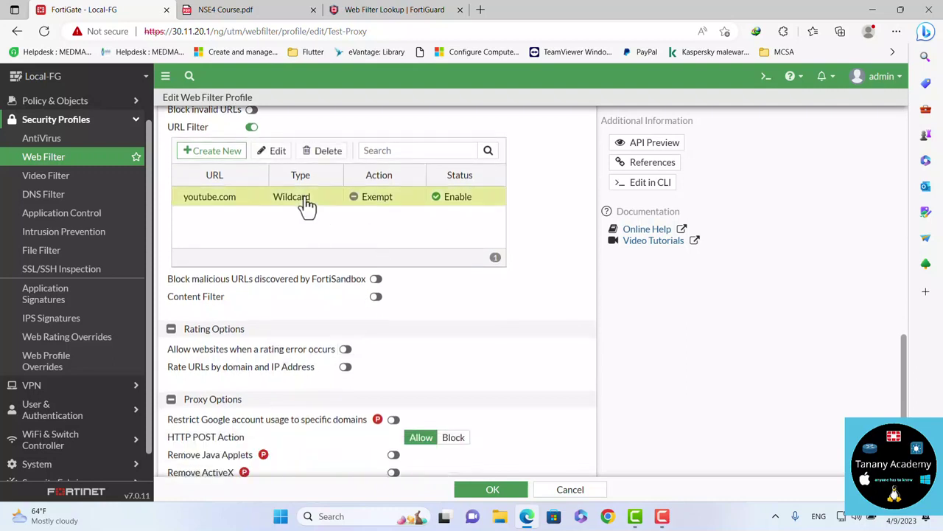
Delete the youtube.com Exempt entry, confirm, and review the category and quota sections
left_click(328, 152)
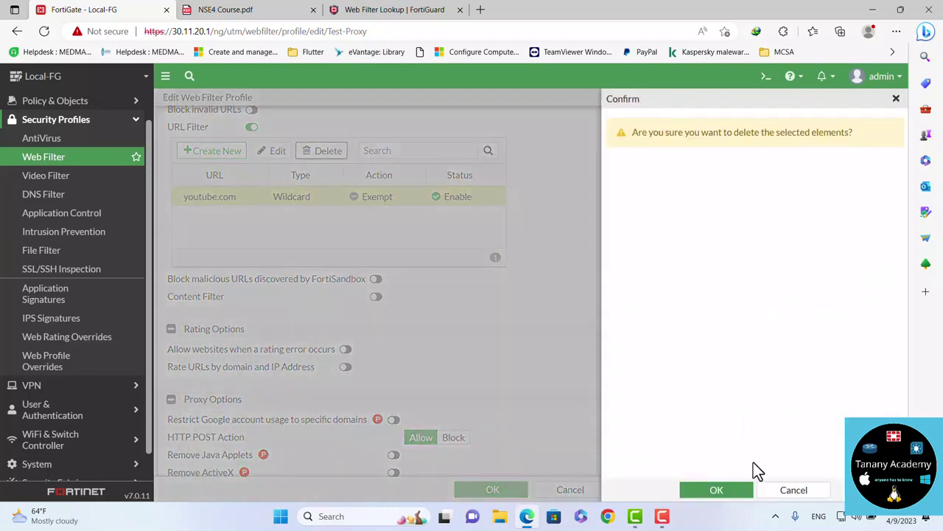
left_click(709, 494)
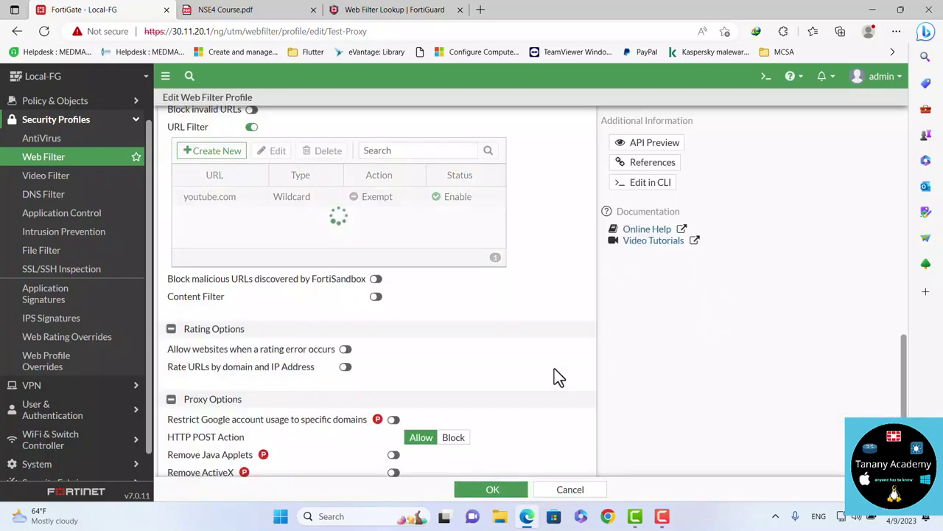
scroll(558, 377, "up", 8)
scroll(558, 377, "down", 3)
scroll(558, 377, "up", 5)
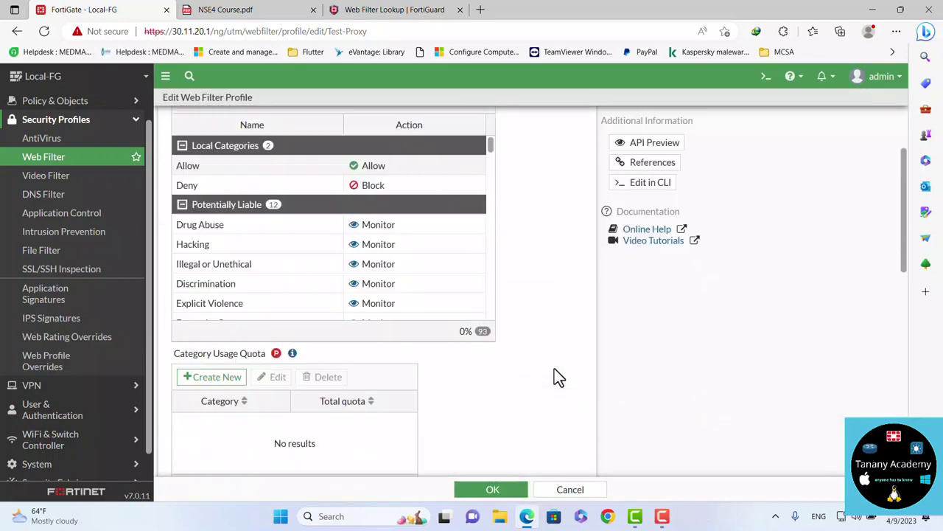
scroll(558, 378, "down", 2)
scroll(558, 375, "down", 3)
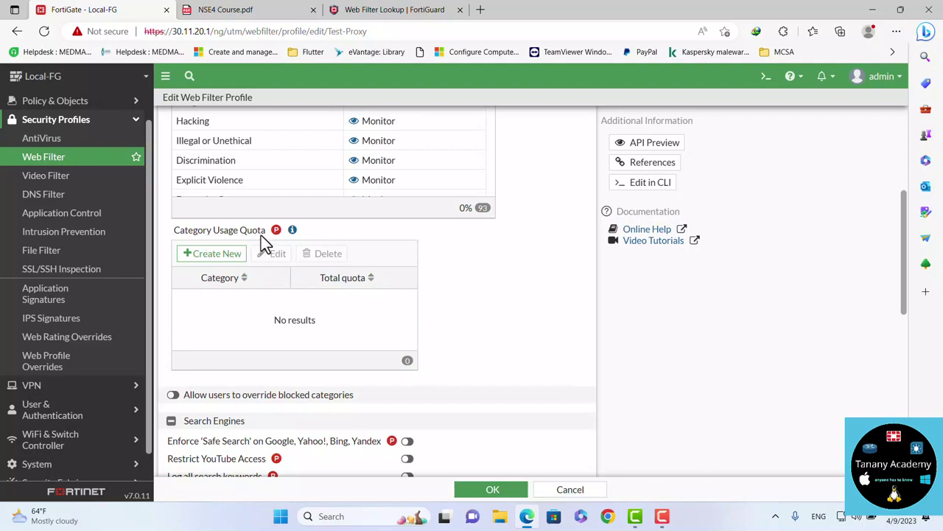
mouse_move(277, 231)
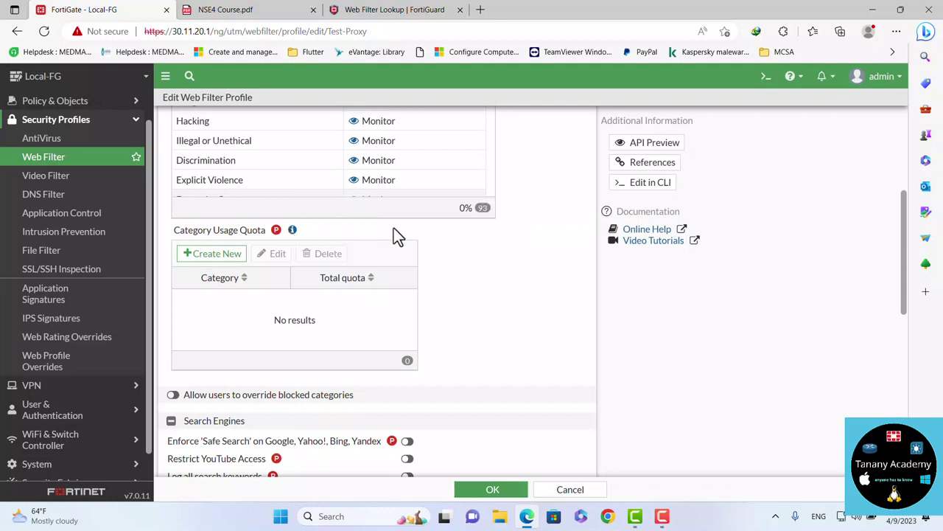
scroll(396, 236, "up", 1)
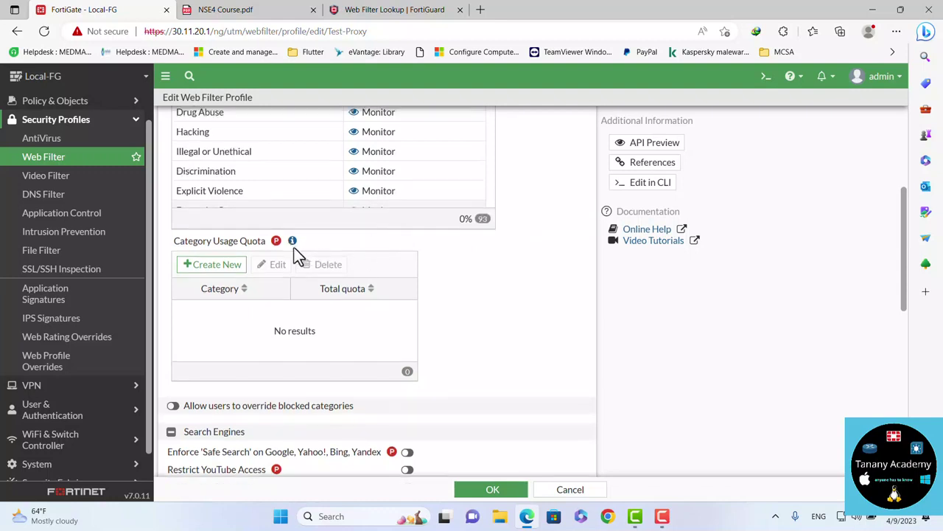
Start a new Category Usage Quota, browse its category list, then cancel without creating it
left_click(224, 267)
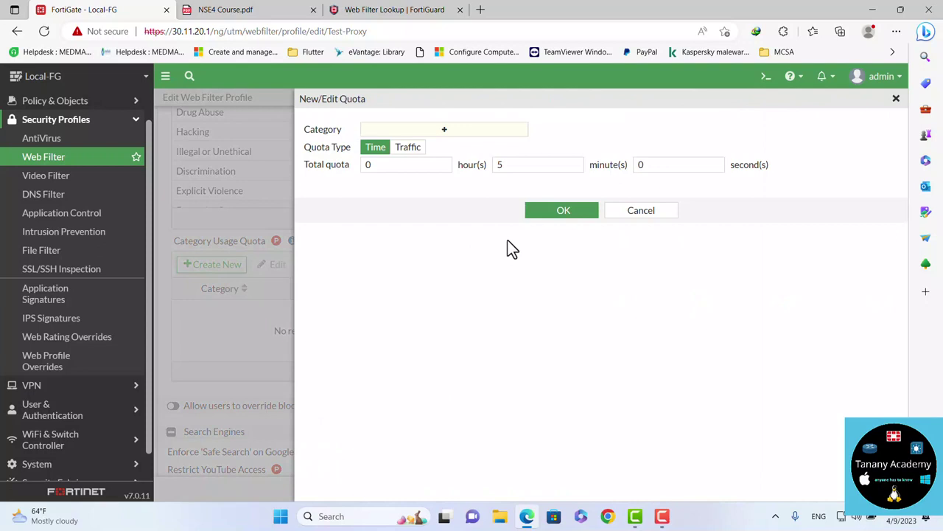
left_click(445, 131)
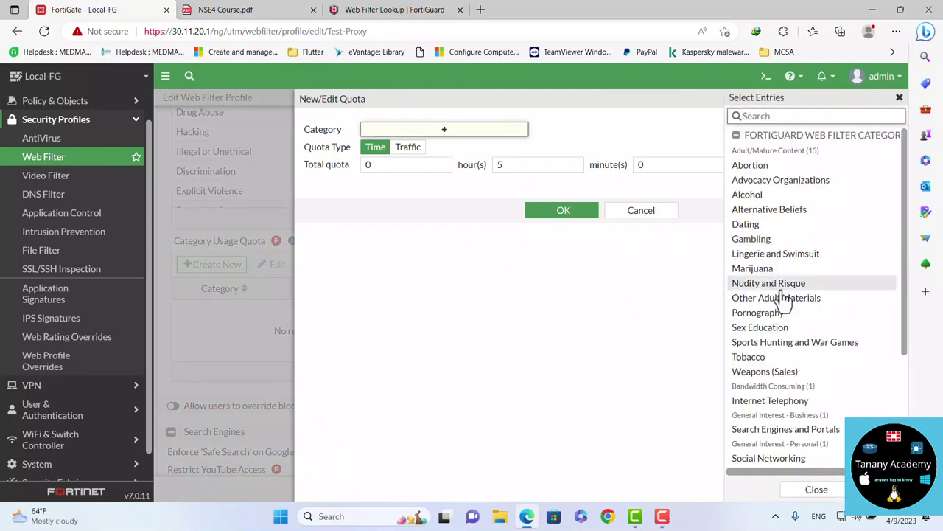
scroll(786, 427, "down", 1)
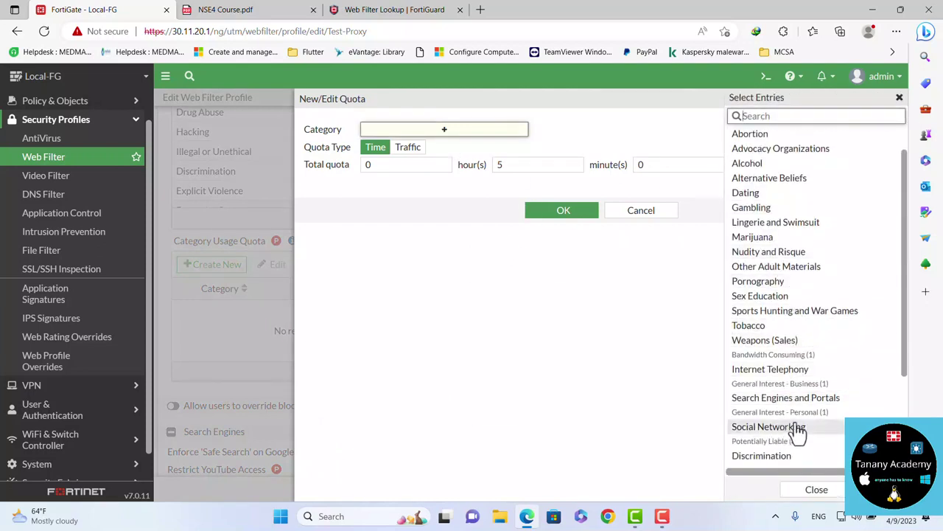
mouse_move(789, 435)
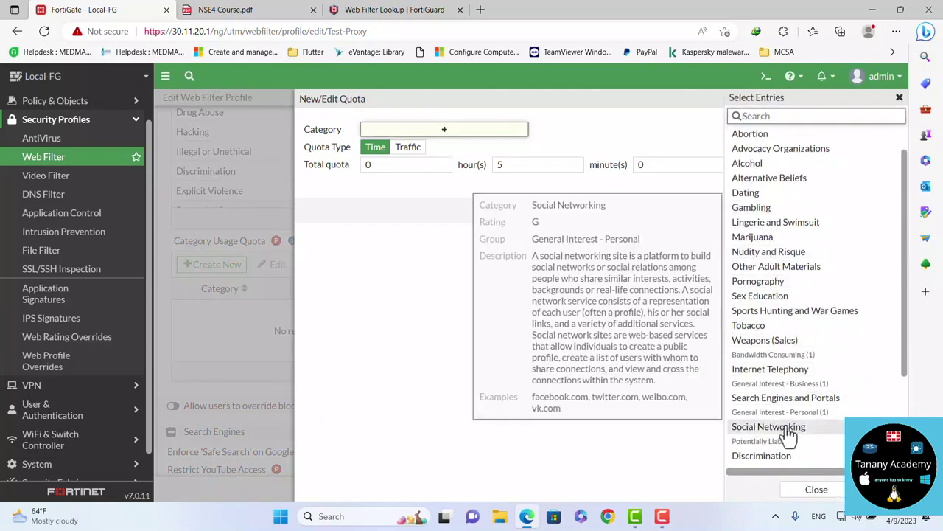
left_click(814, 492)
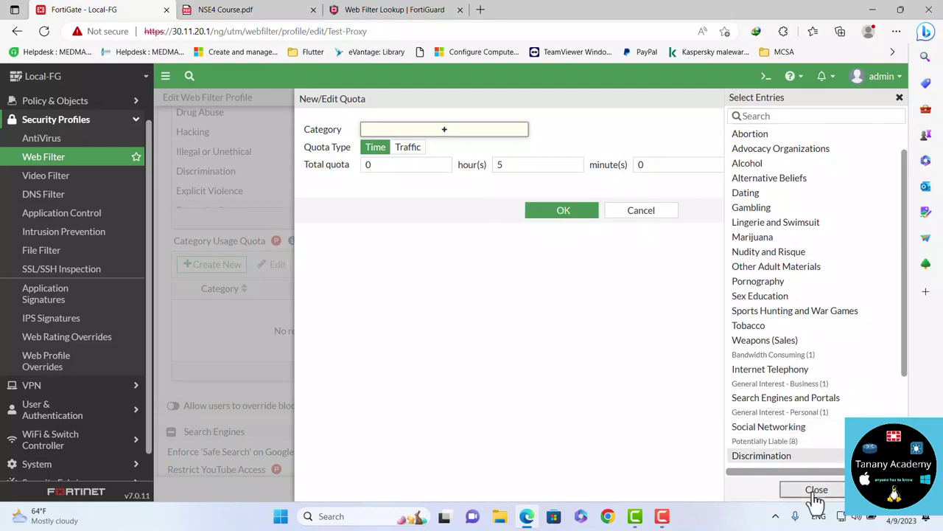
left_click(638, 211)
Change the Social Networking category's action from Warning to Allow
scroll(516, 196, "up", 2)
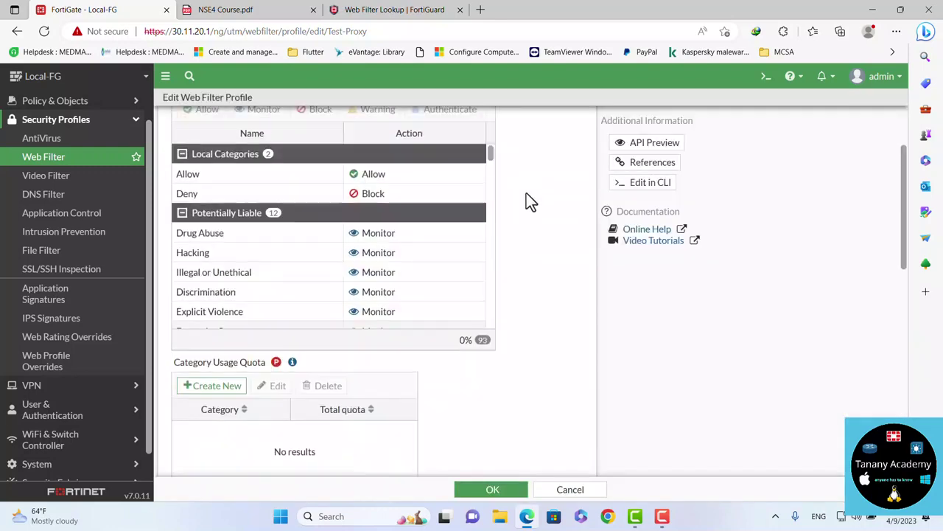
scroll(502, 221, "up", 1)
scroll(430, 297, "down", 8)
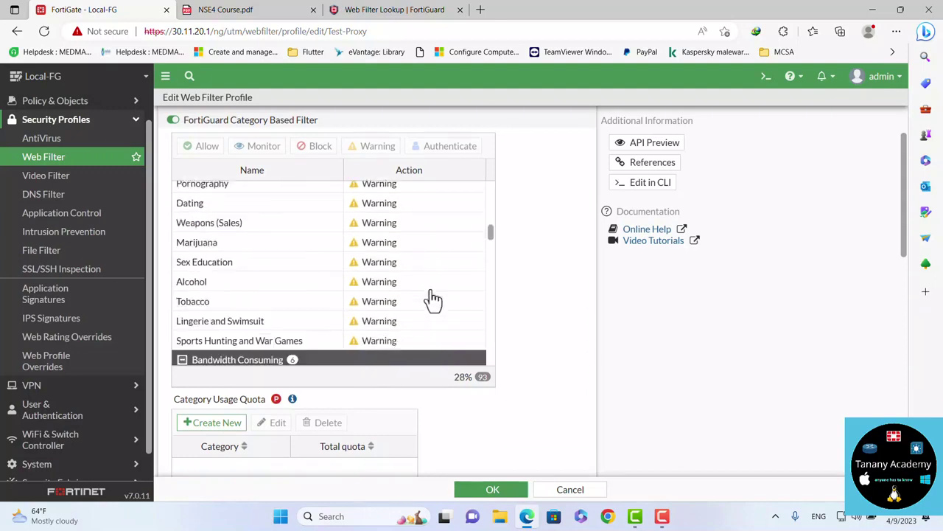
scroll(433, 299, "down", 4)
scroll(433, 299, "up", 2)
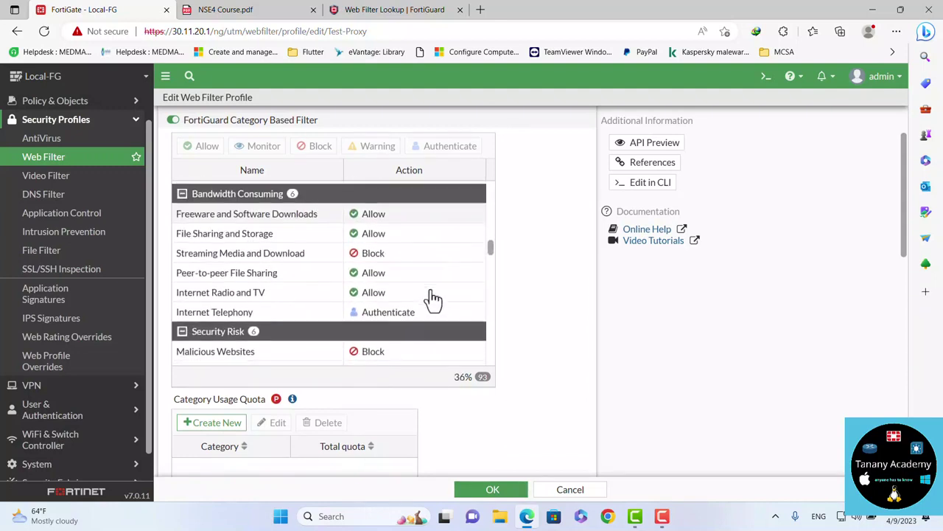
scroll(433, 298, "down", 6)
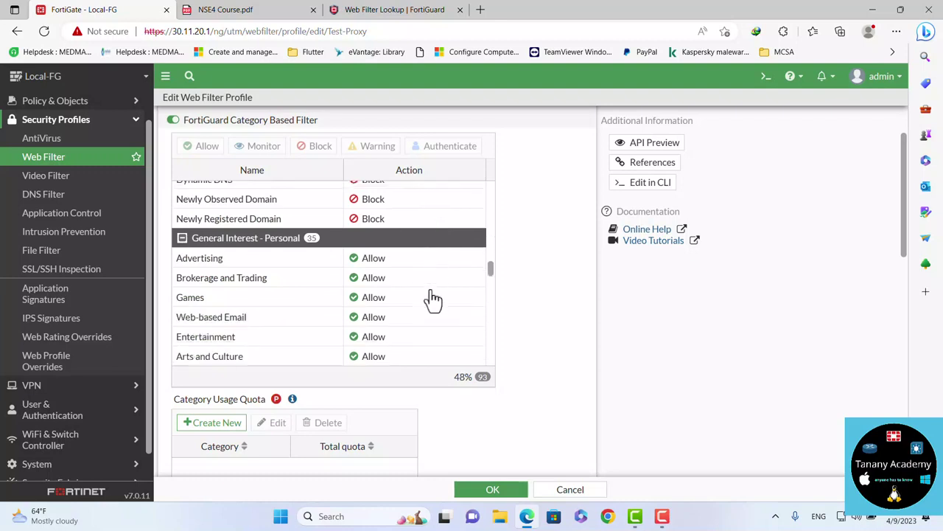
scroll(434, 299, "down", 15)
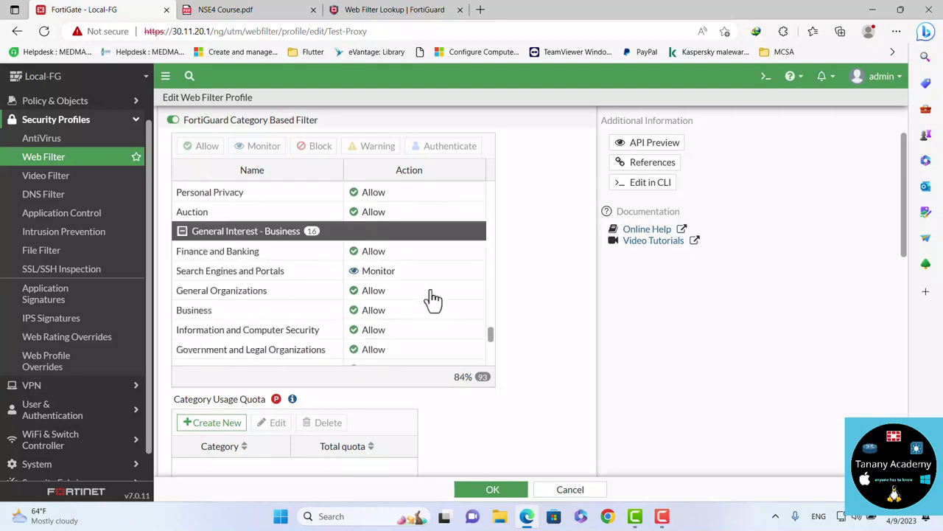
scroll(433, 298, "down", 1)
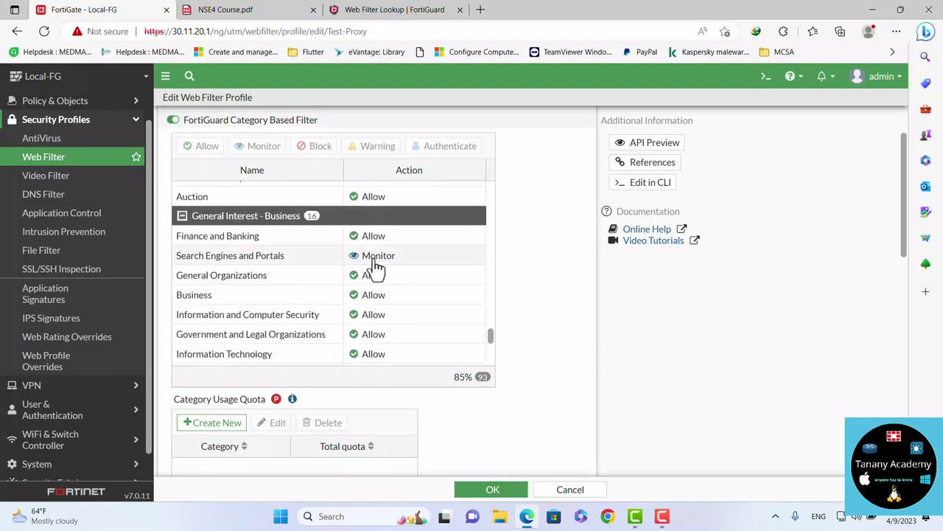
scroll(398, 303, "down", 6)
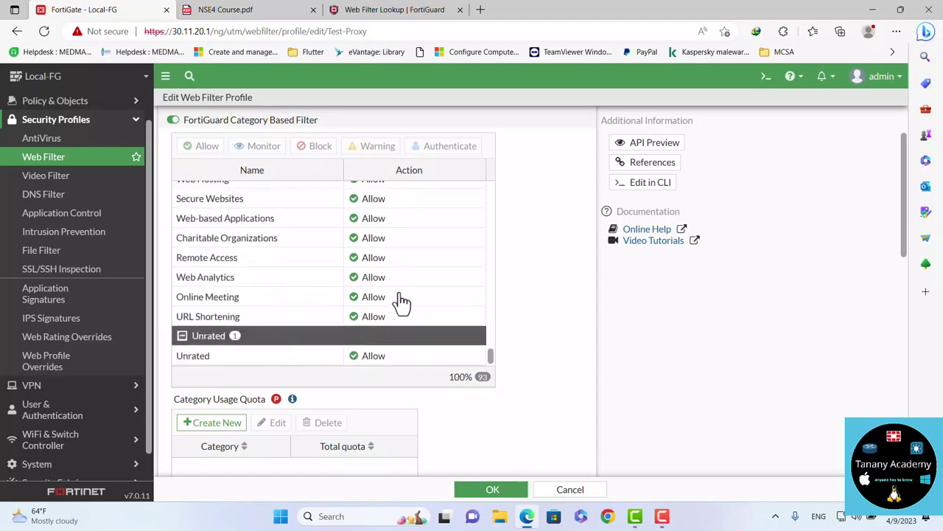
scroll(402, 301, "up", 6)
scroll(402, 301, "up", 12)
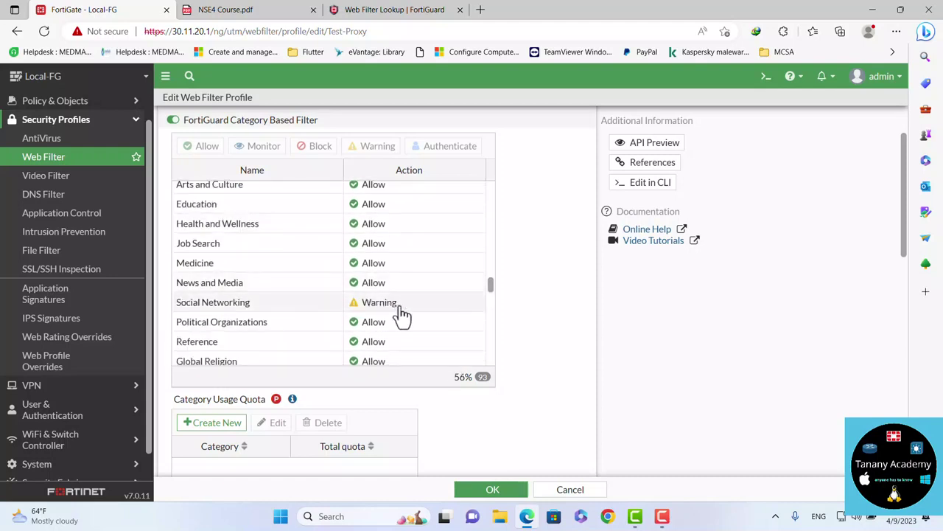
mouse_move(293, 401)
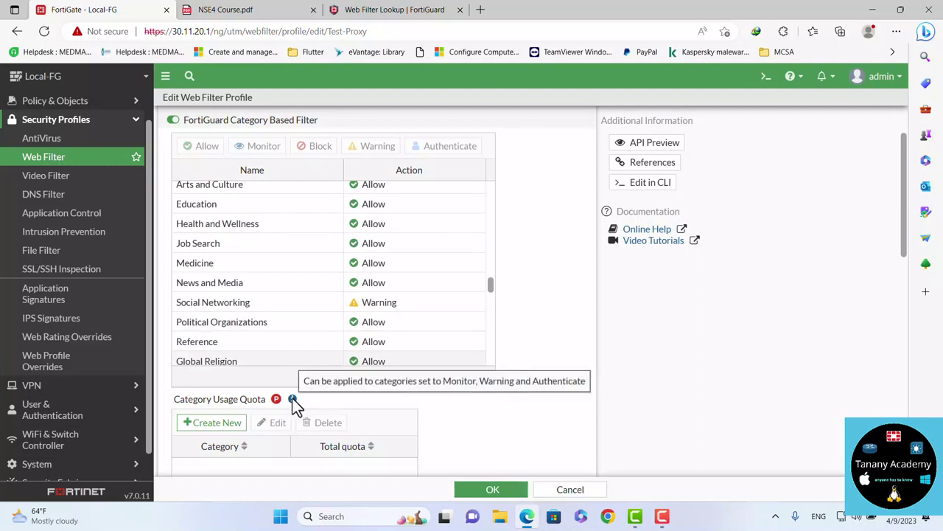
left_click(376, 306)
right_click(377, 306)
left_click(389, 303)
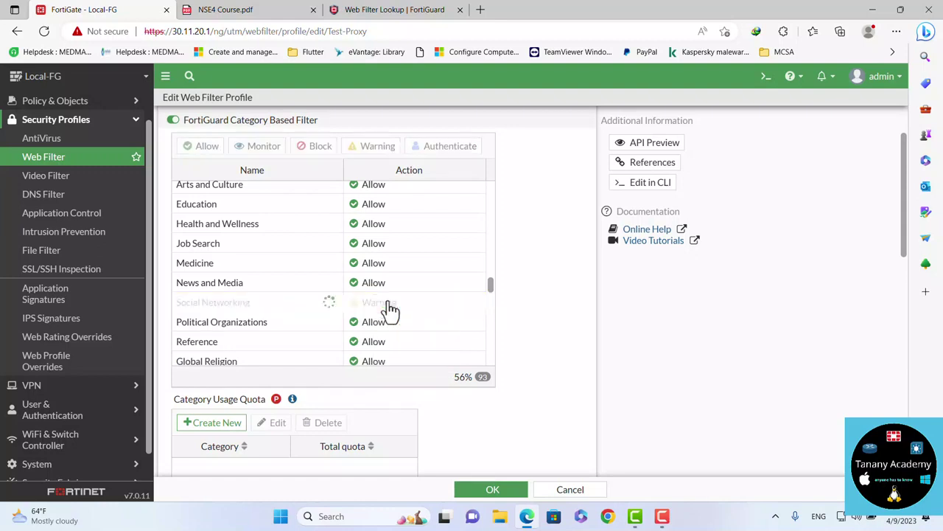
Start a new category usage quota, search the categories for 'so', then cancel it
left_click(218, 426)
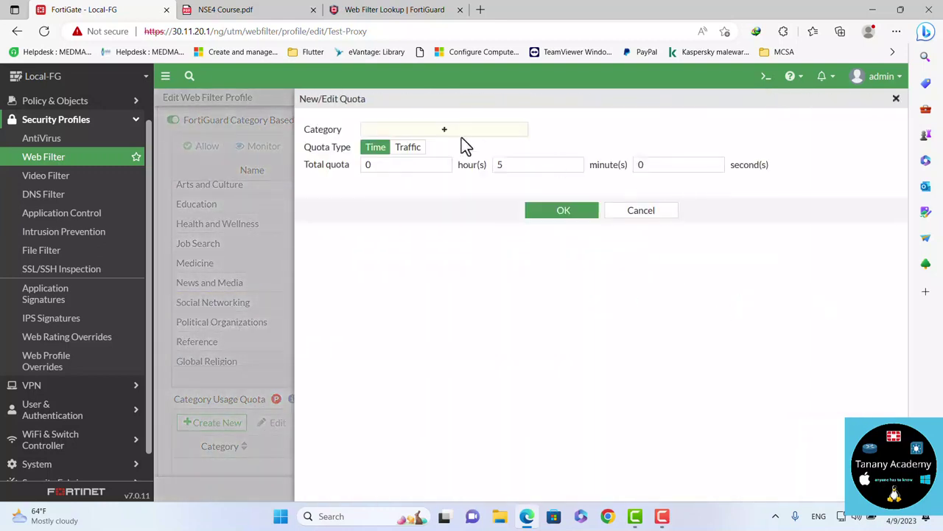
left_click(447, 133)
scroll(796, 379, "down", 3)
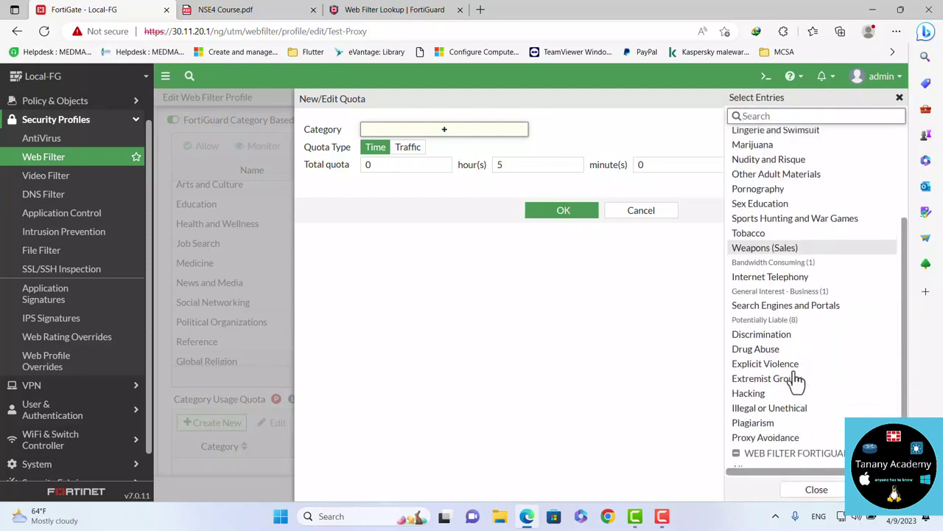
type("soc")
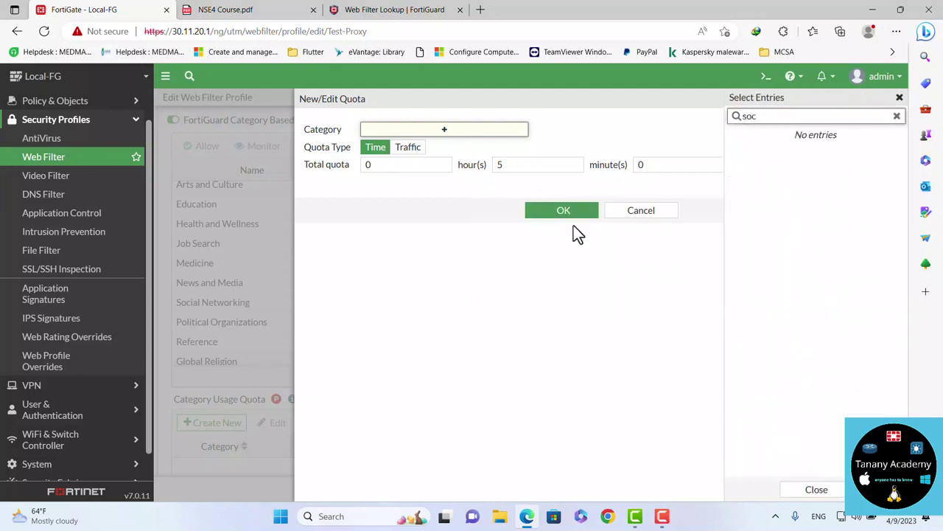
left_click(638, 215)
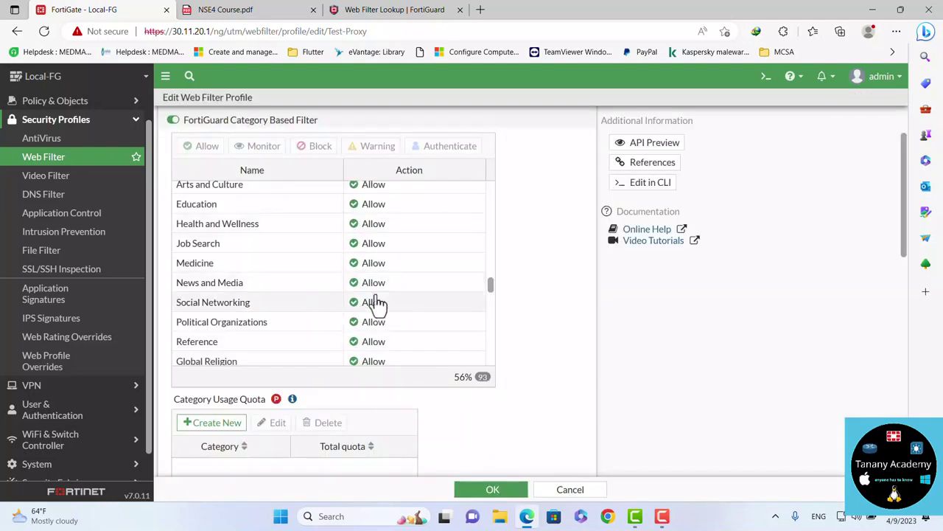
Set Social Networking's action to Warning, keeping the 0h 2m 0s warning interval
right_click(387, 306)
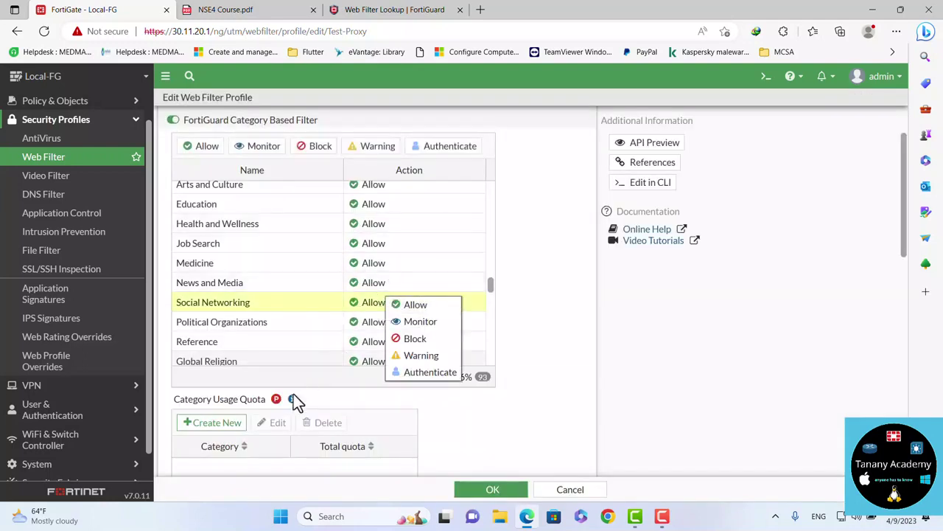
mouse_move(297, 401)
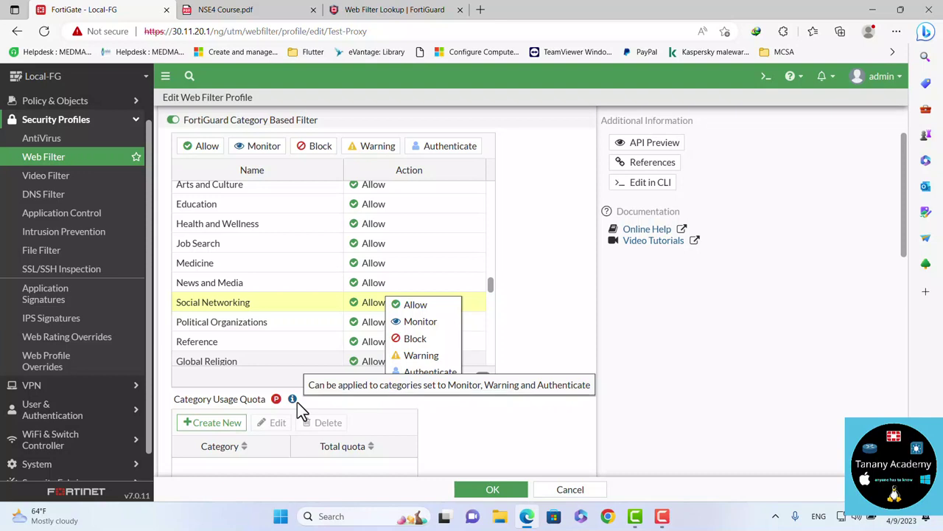
left_click(420, 356)
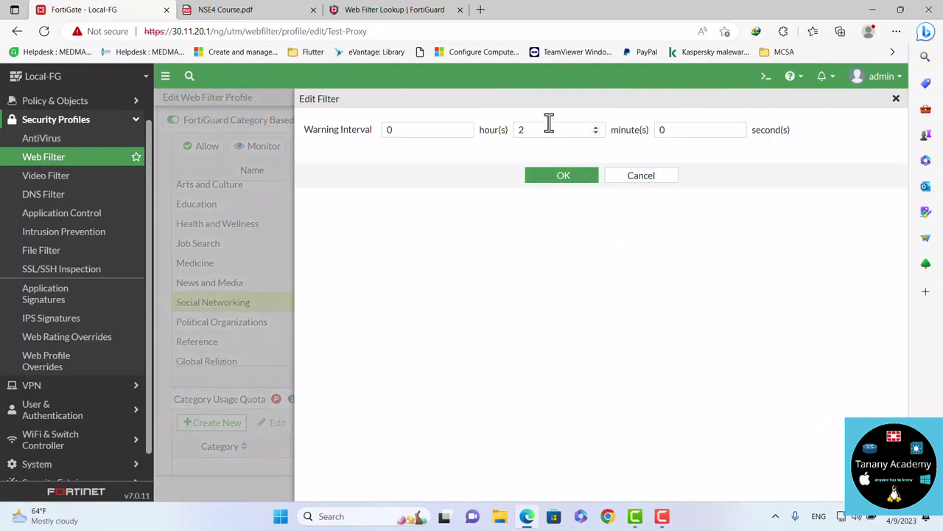
left_click(559, 179)
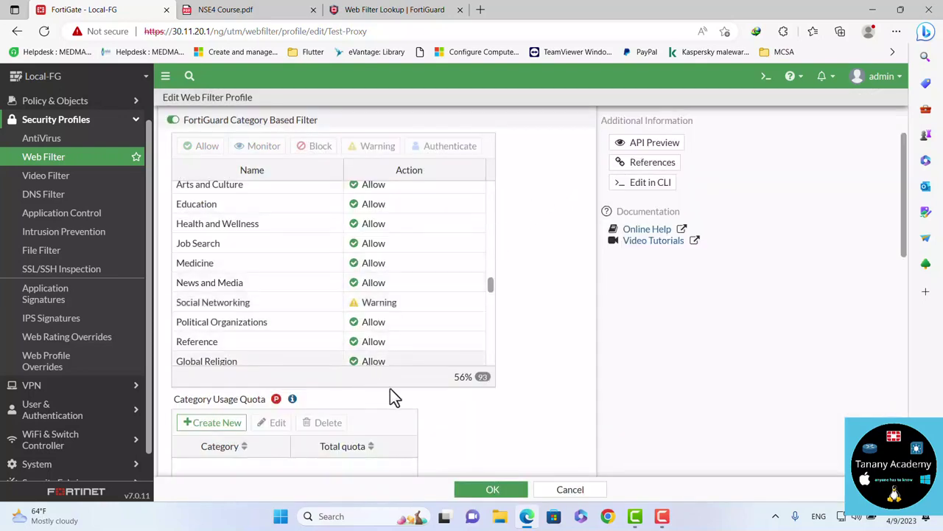
scroll(391, 396, "down", 1)
Create a new category usage quota for the Social Networking category
left_click(221, 356)
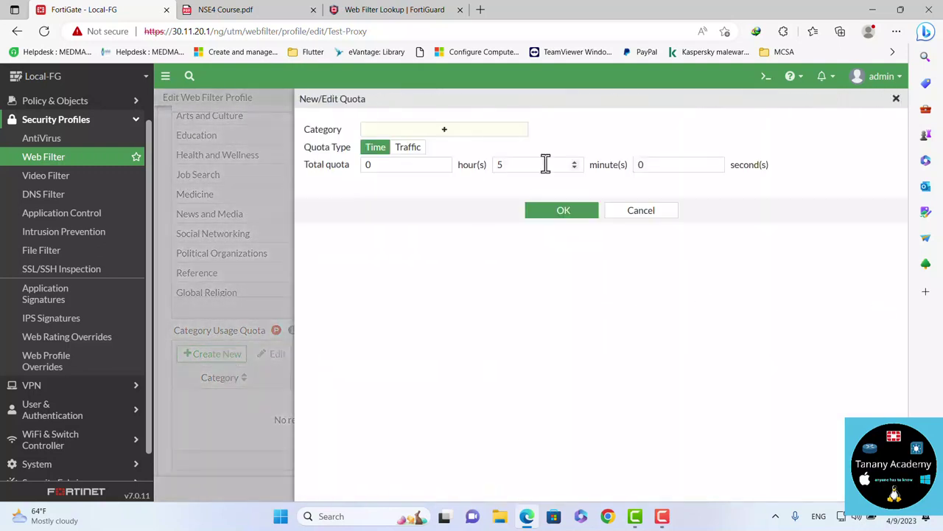
left_click(425, 133)
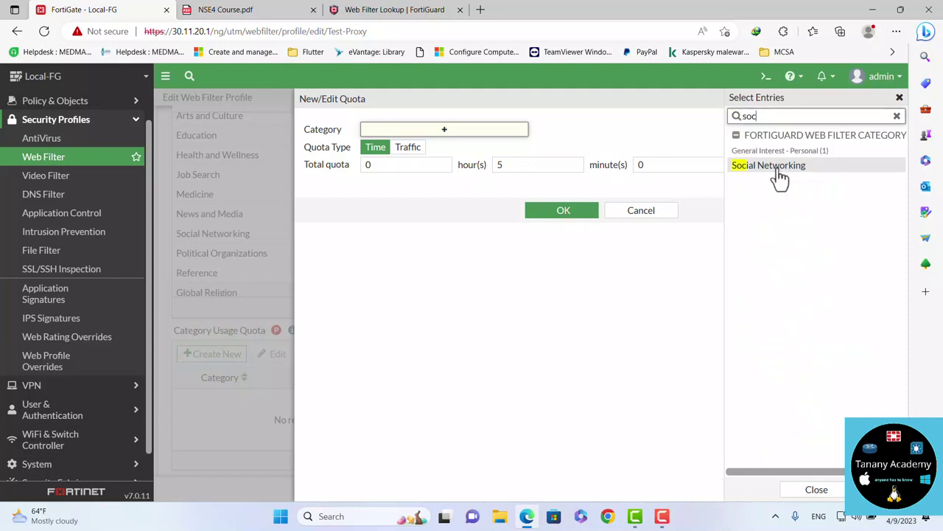
left_click(779, 171)
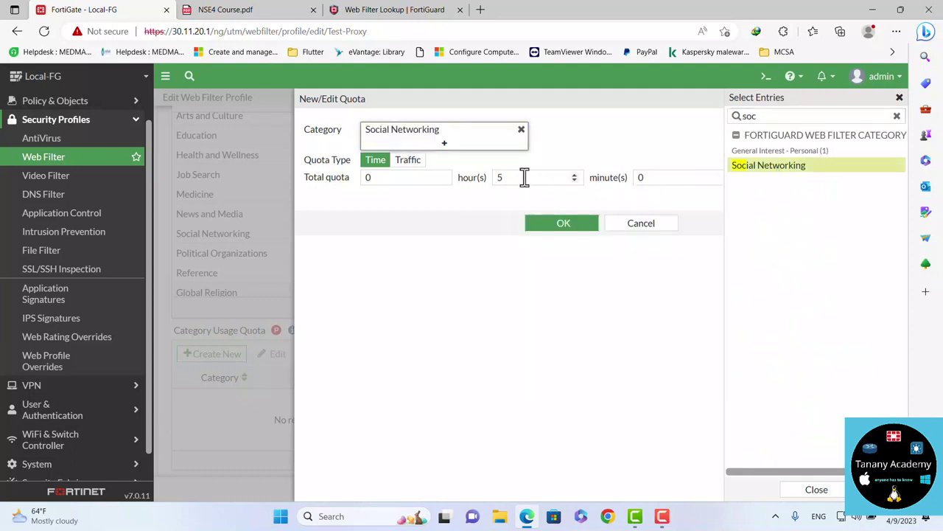
left_click(413, 276)
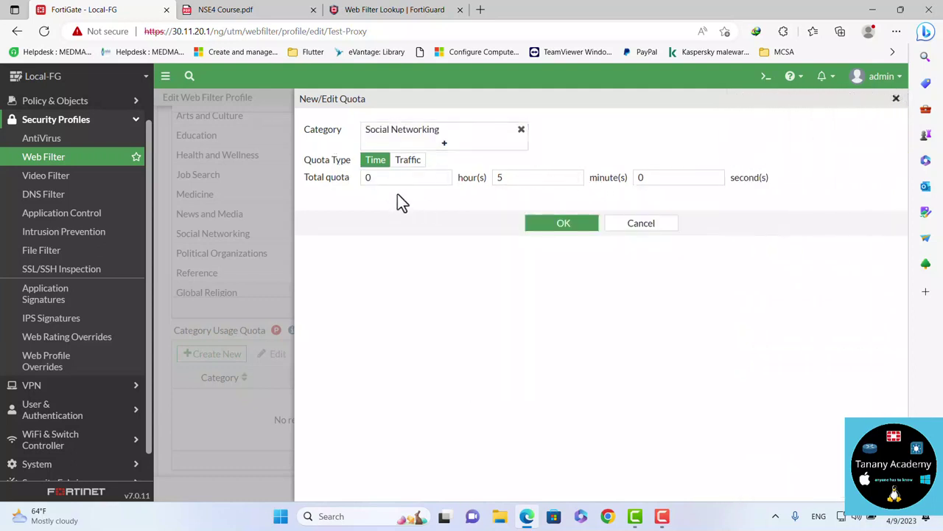
Try the traffic-volume quota type, leaving the unit at MB
left_click_drag(516, 177, 495, 184)
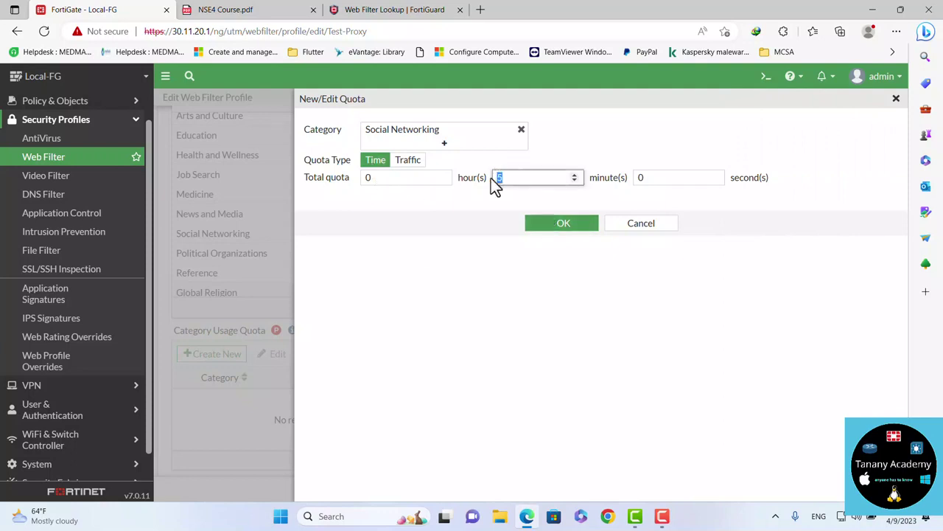
left_click(411, 161)
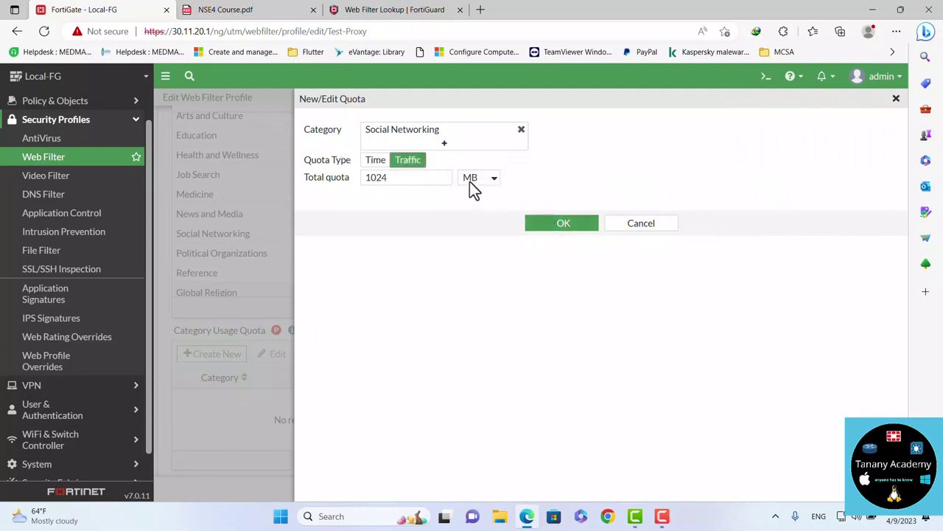
left_click(469, 181)
left_click(469, 181)
left_click(470, 182)
left_click(469, 181)
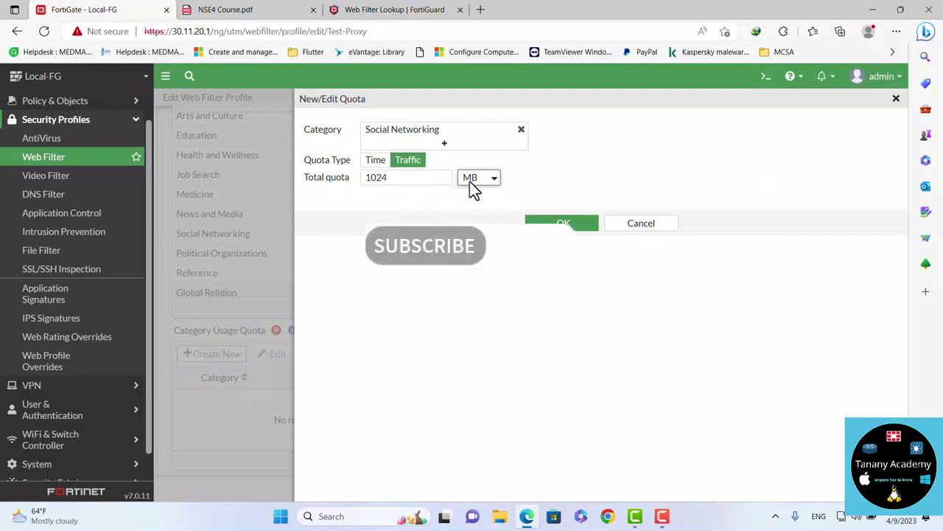
Make the quota Time-based with 0 minutes and 3 seconds, then save quota and profile
left_click(379, 160)
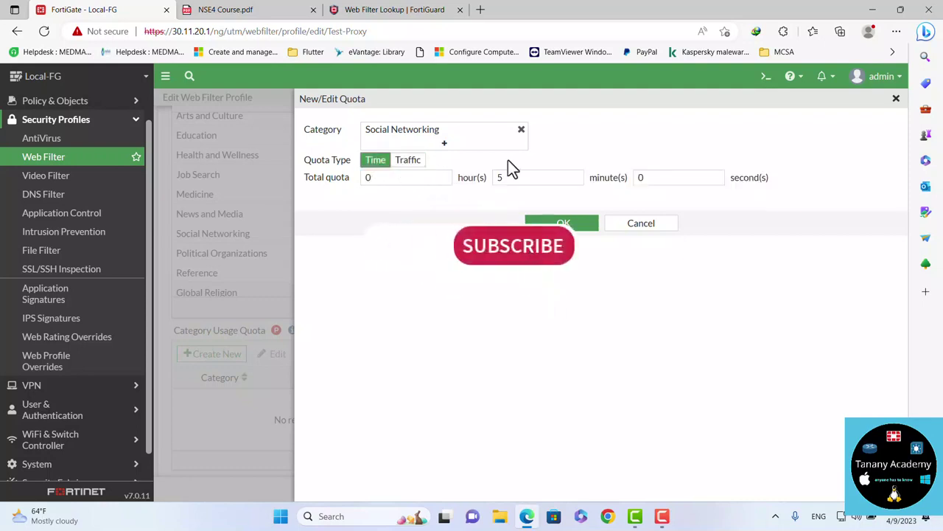
double_click(507, 177)
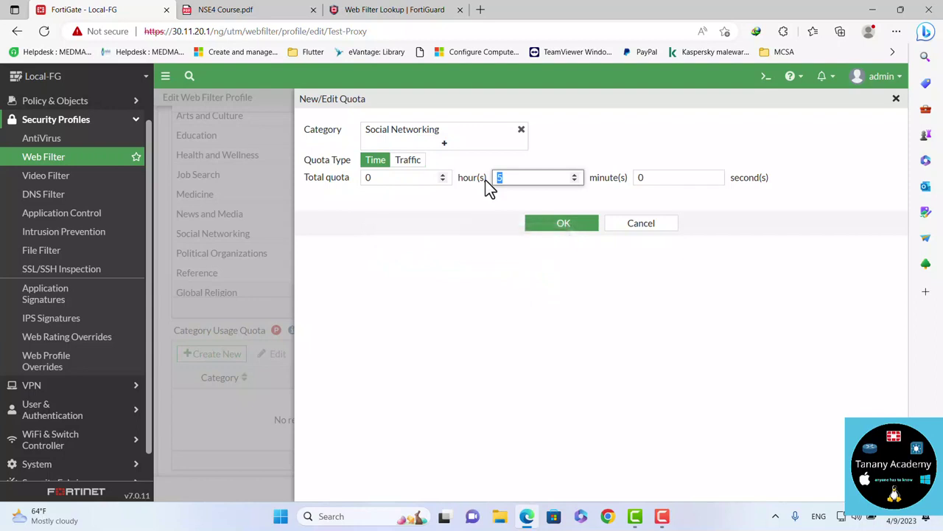
type("0")
left_click(647, 179)
type("3")
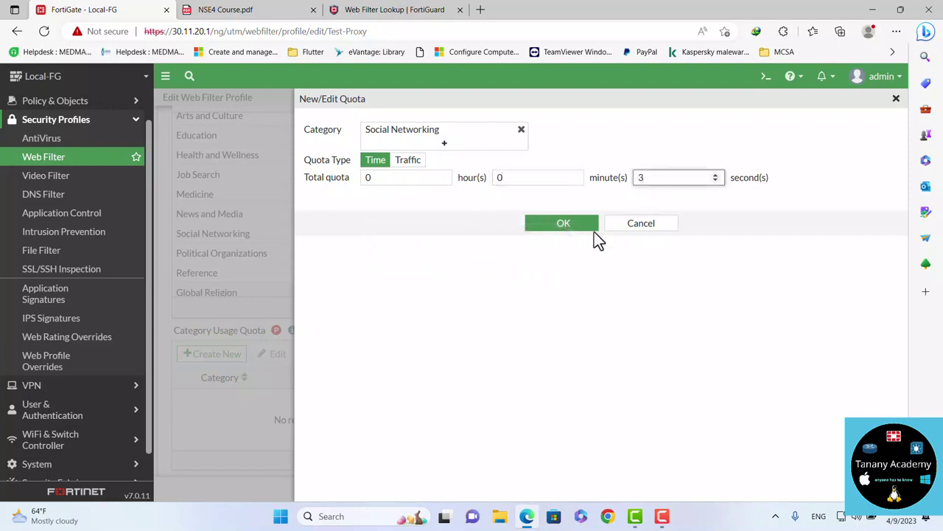
left_click(570, 225)
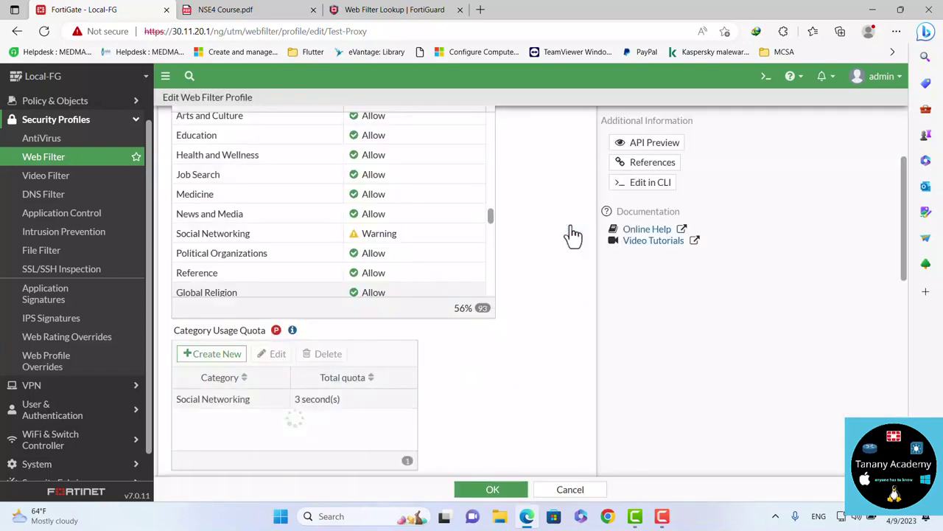
left_click(489, 491)
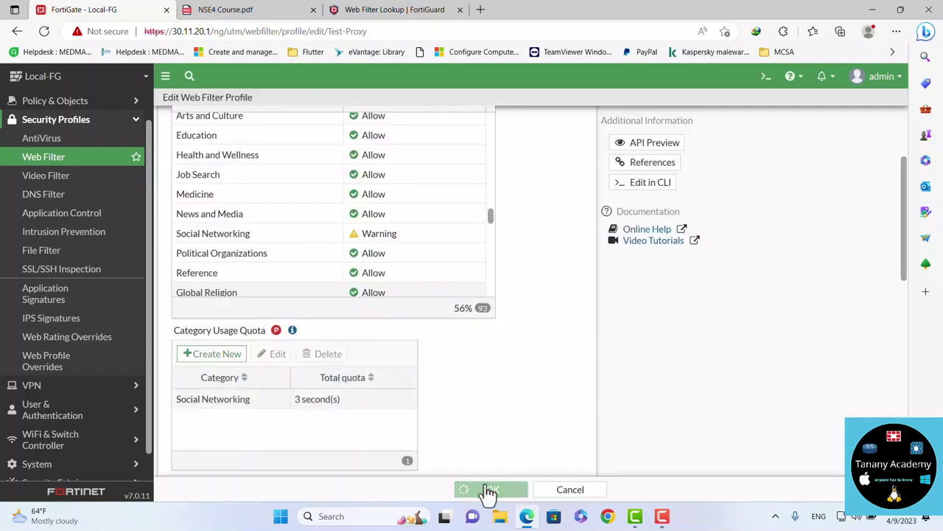
left_click(896, 31)
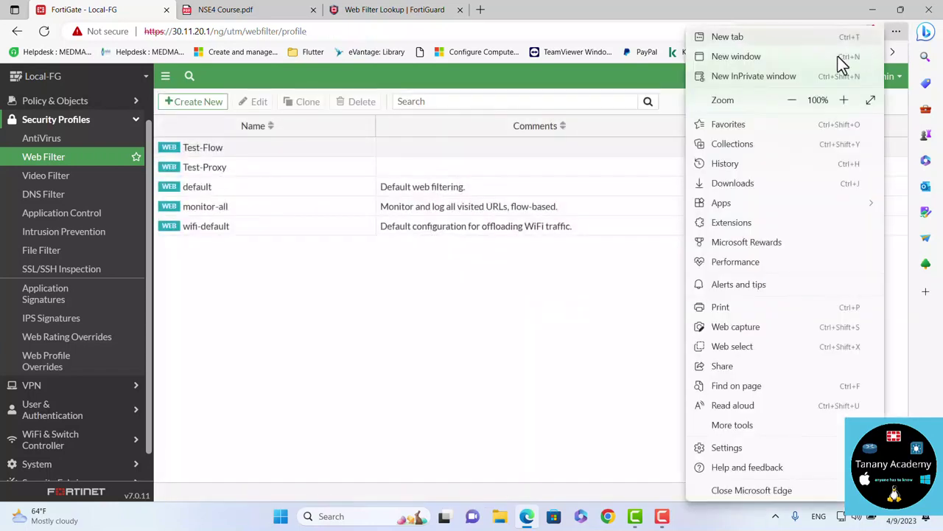
left_click(768, 80)
type("facebook.com")
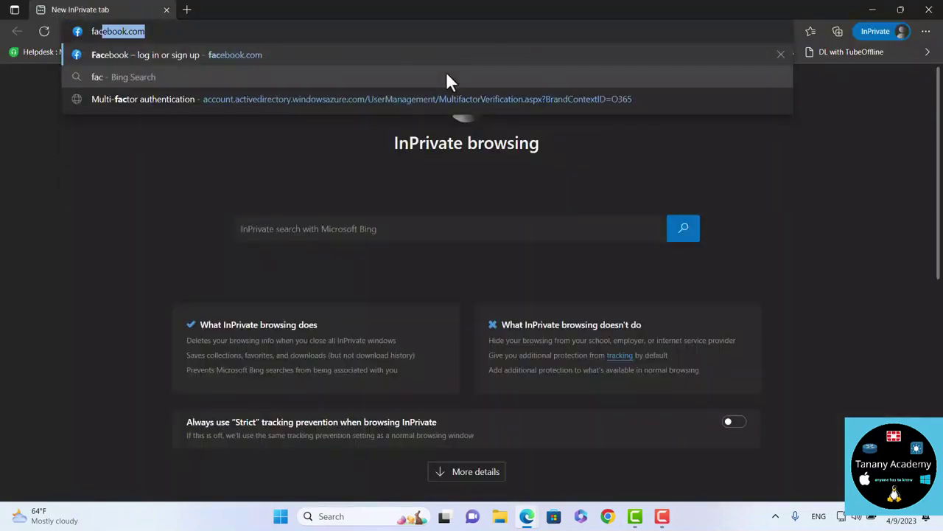
key("Return")
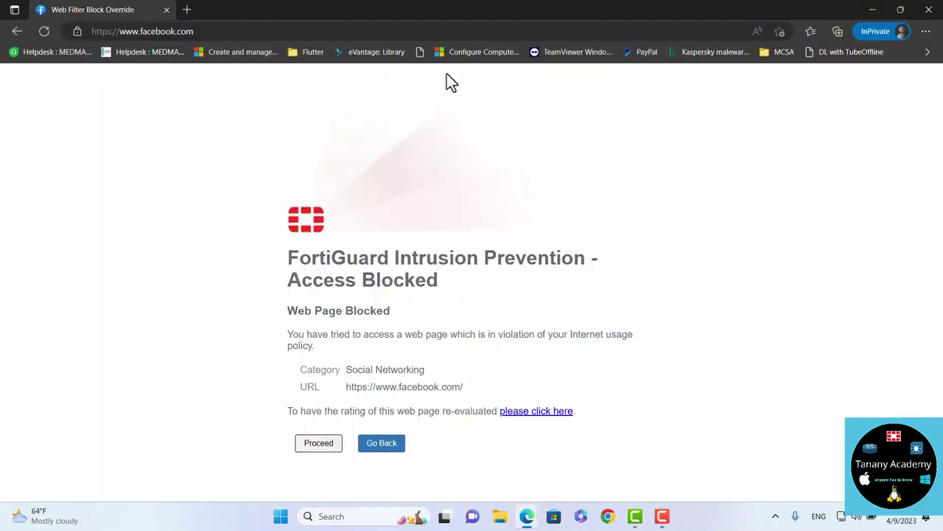
left_click(309, 445)
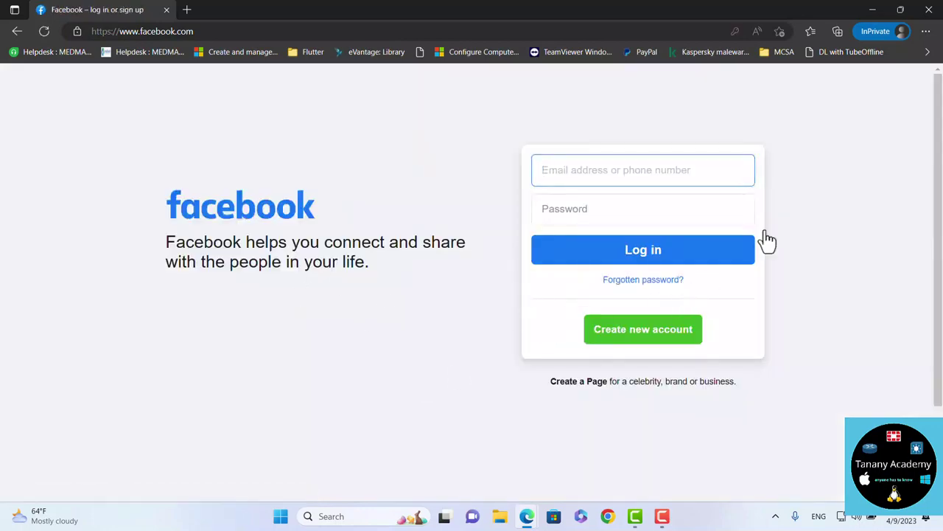
left_click(930, 13)
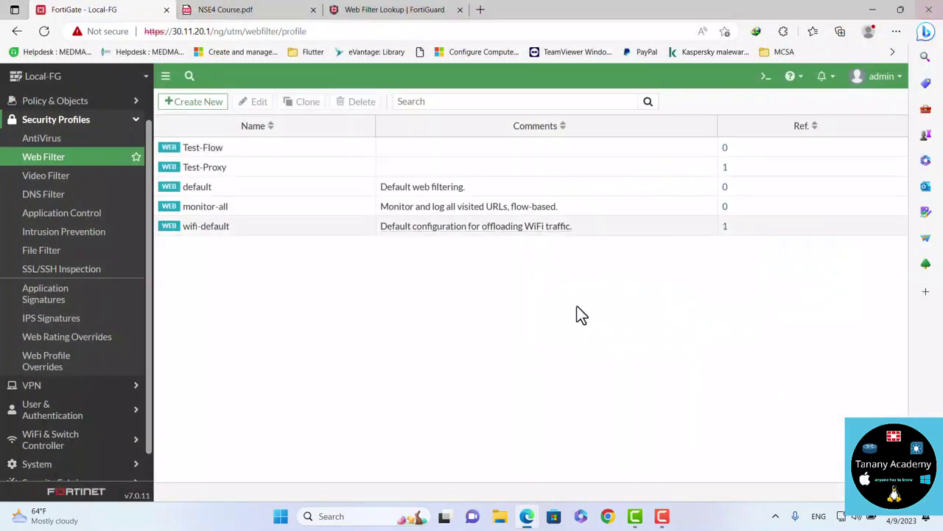
left_click(898, 33)
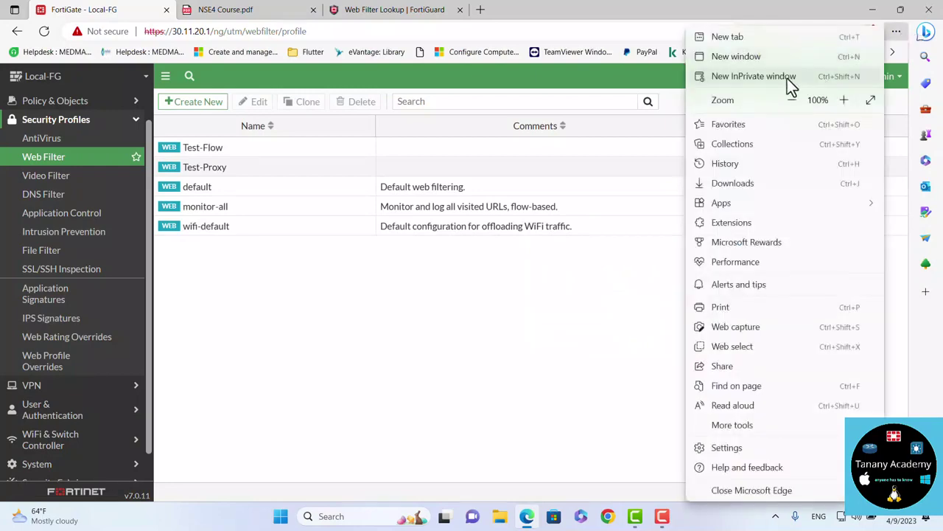
left_click(787, 78)
type("face")
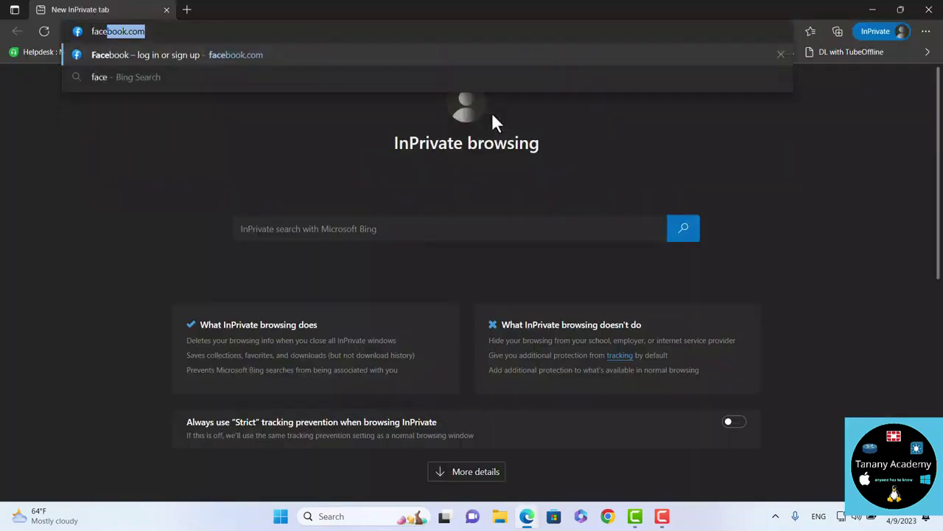
key("Return")
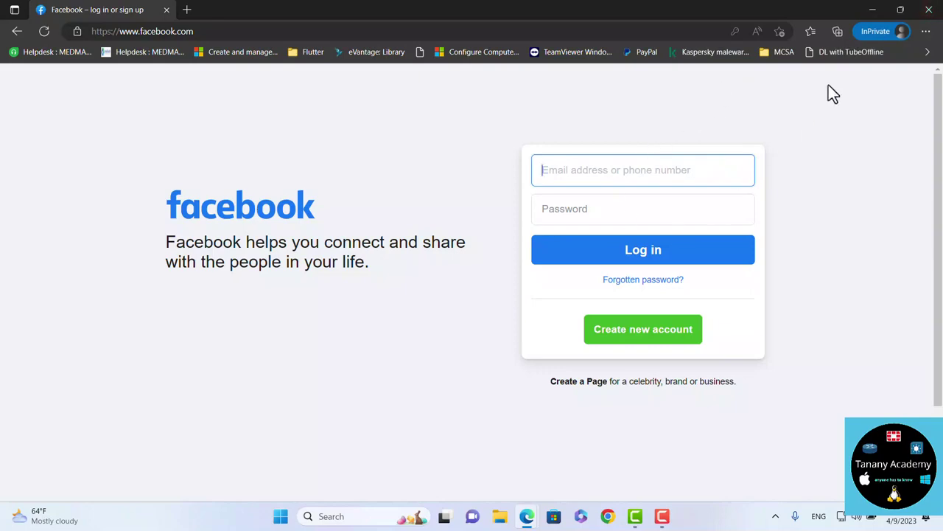
left_click(927, 10)
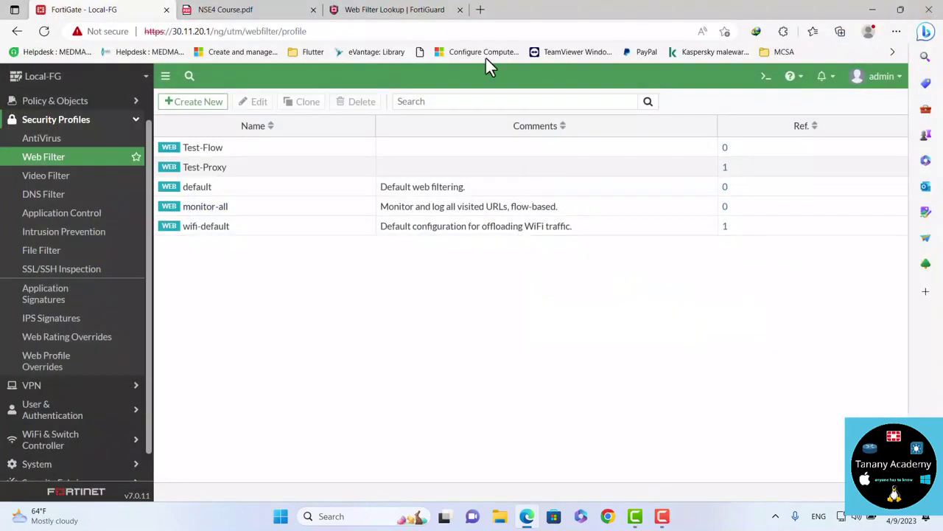
left_click(896, 31)
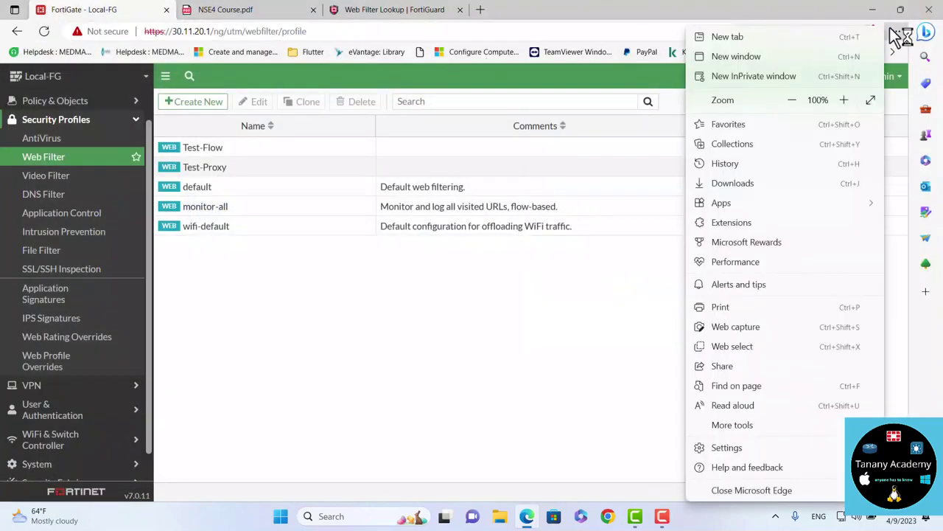
left_click(764, 81)
type("face")
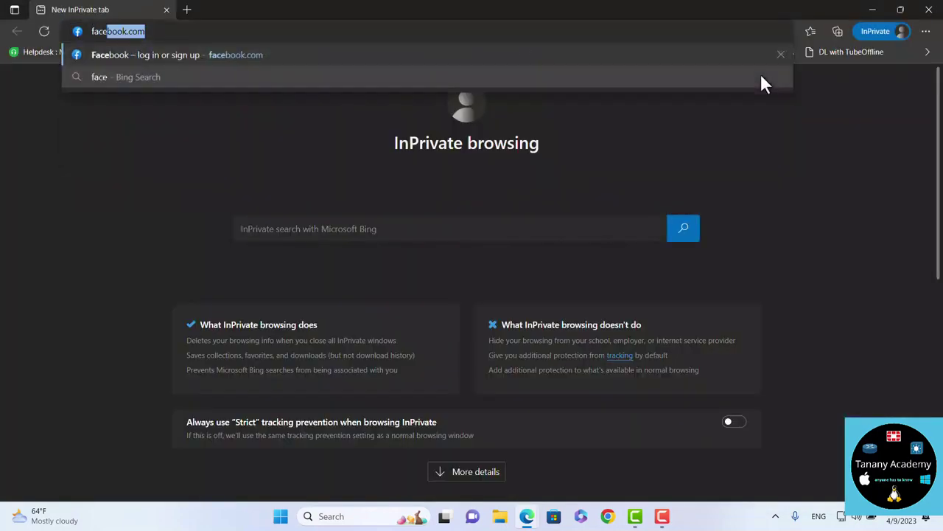
key("Return")
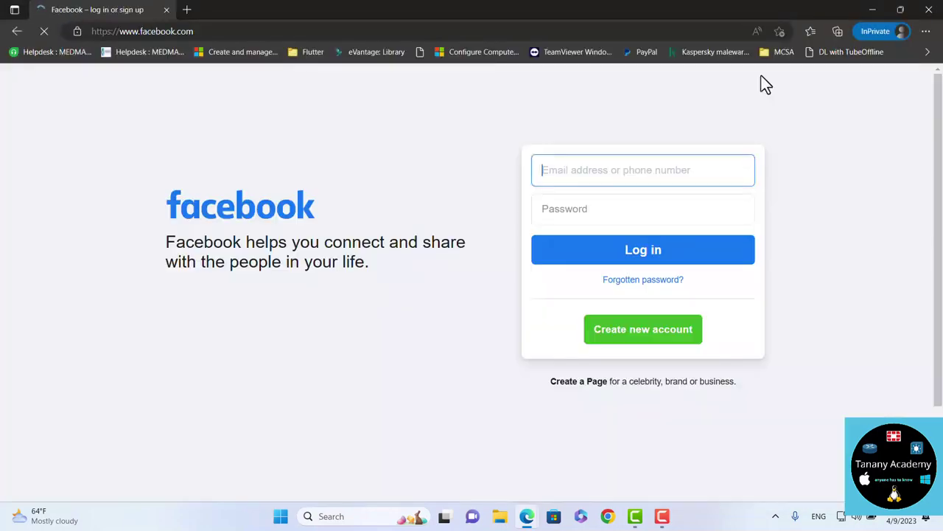
left_click(930, 16)
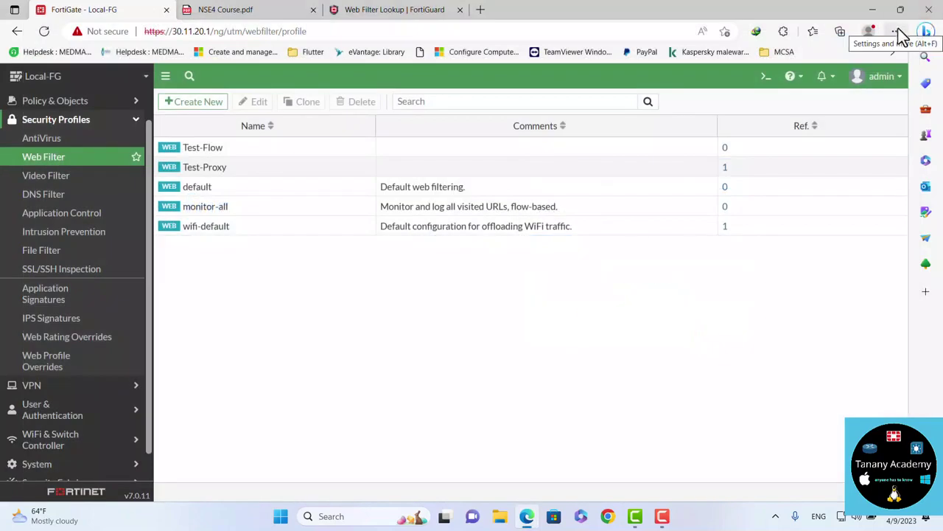
left_click(897, 31)
type("face")
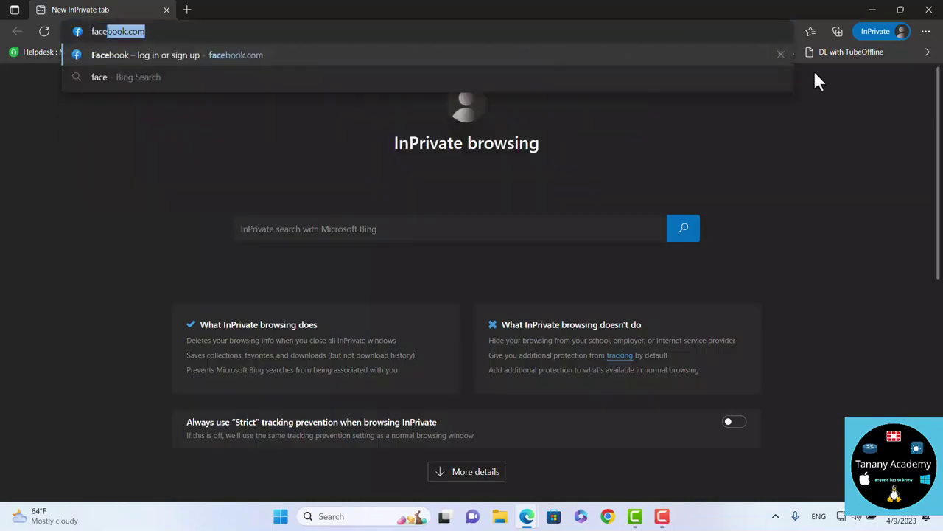
key("Return")
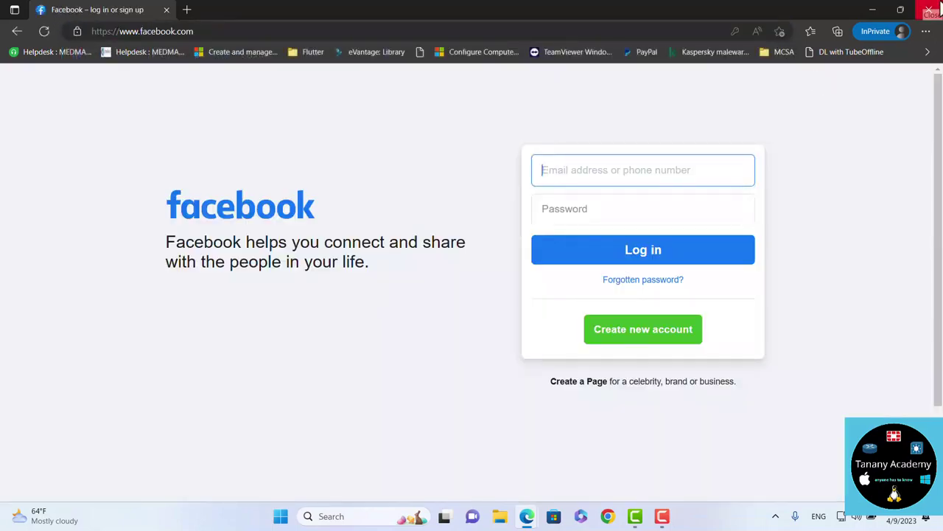
left_click(939, 6)
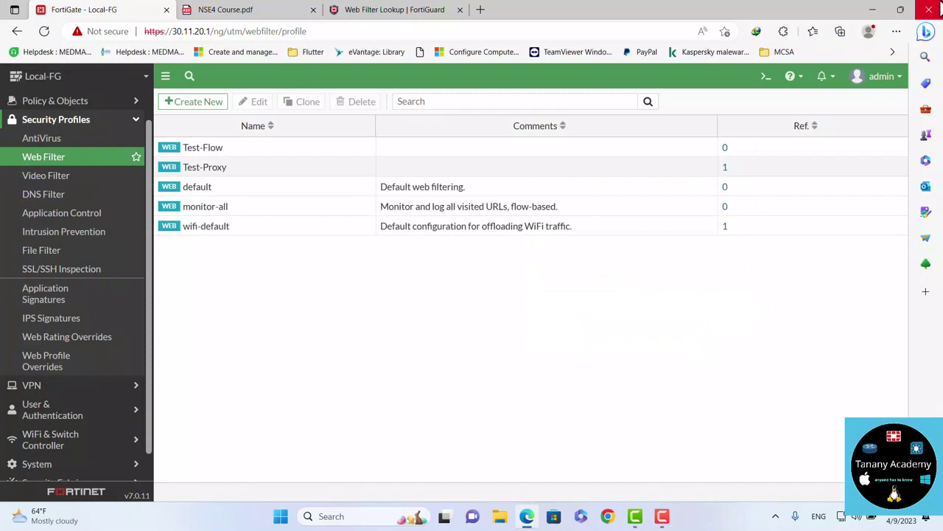
left_click(895, 31)
left_click(781, 81)
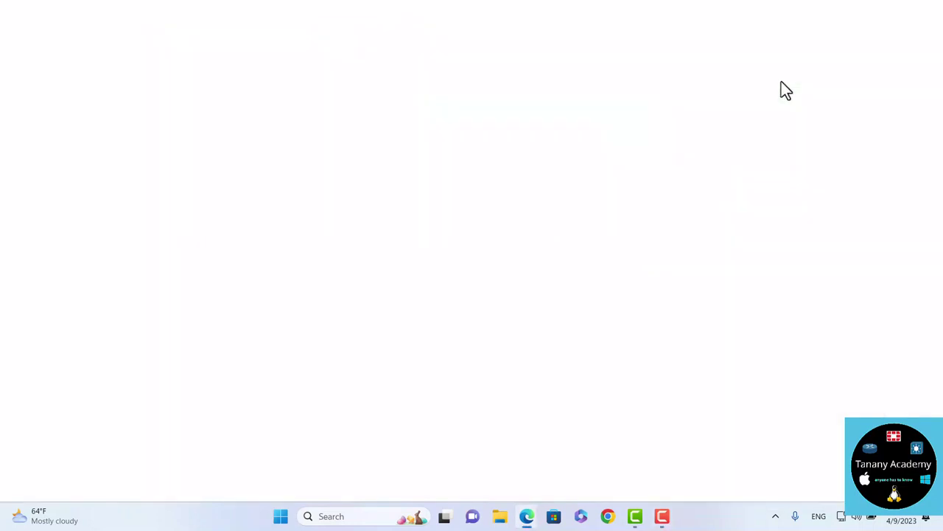
type("facebook.com")
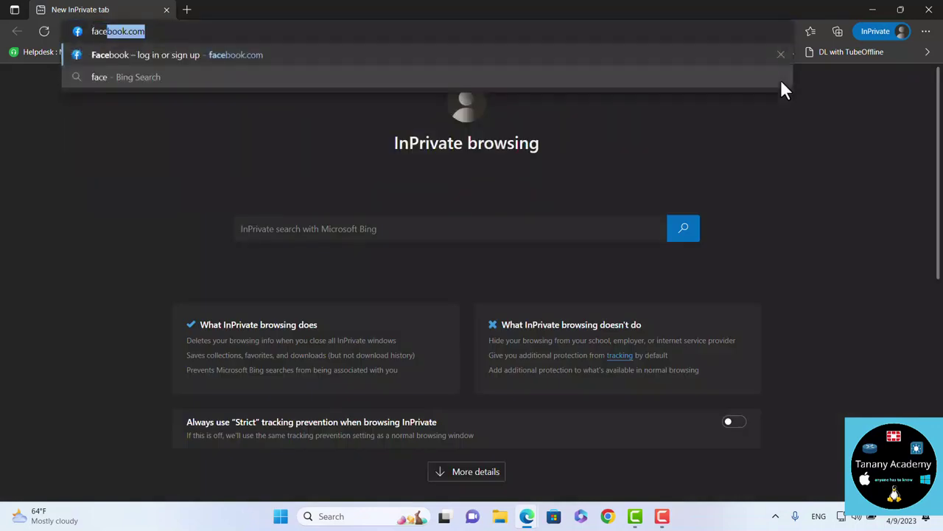
key("Return")
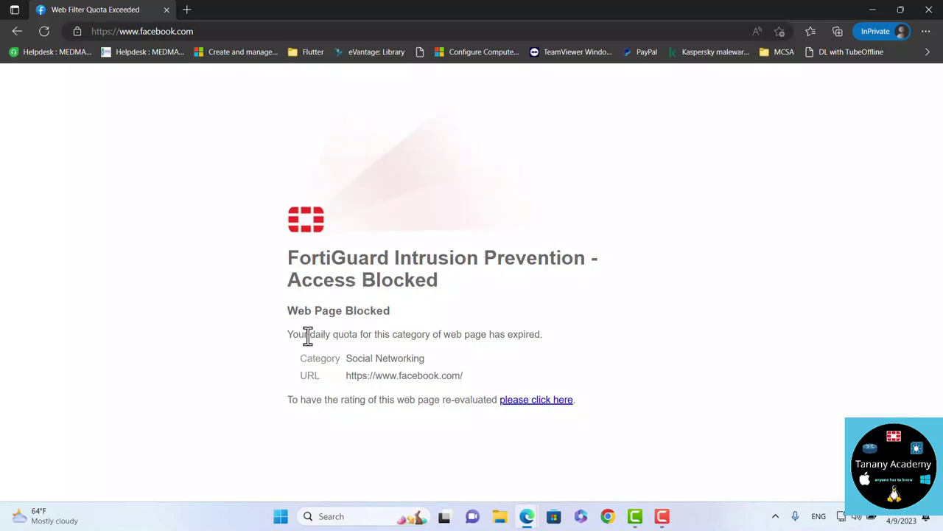
left_click_drag(308, 334, 537, 336)
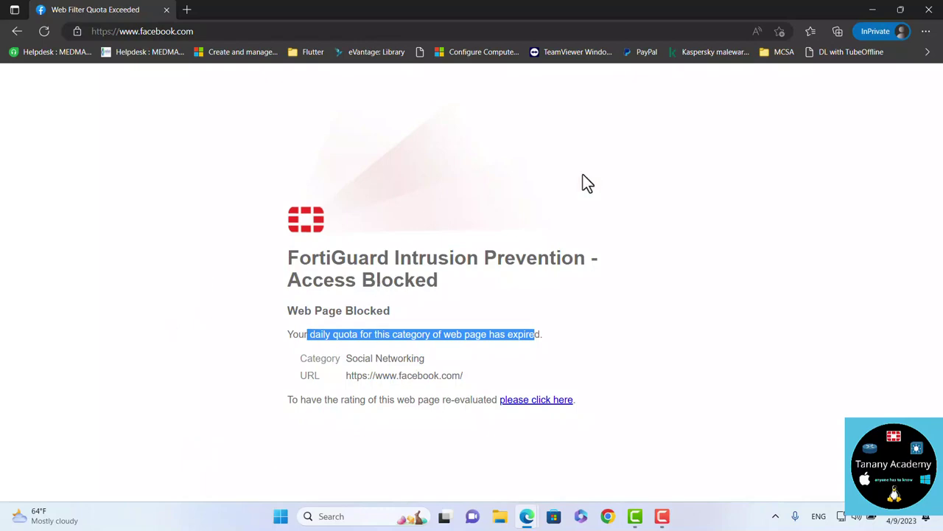
left_click(929, 9)
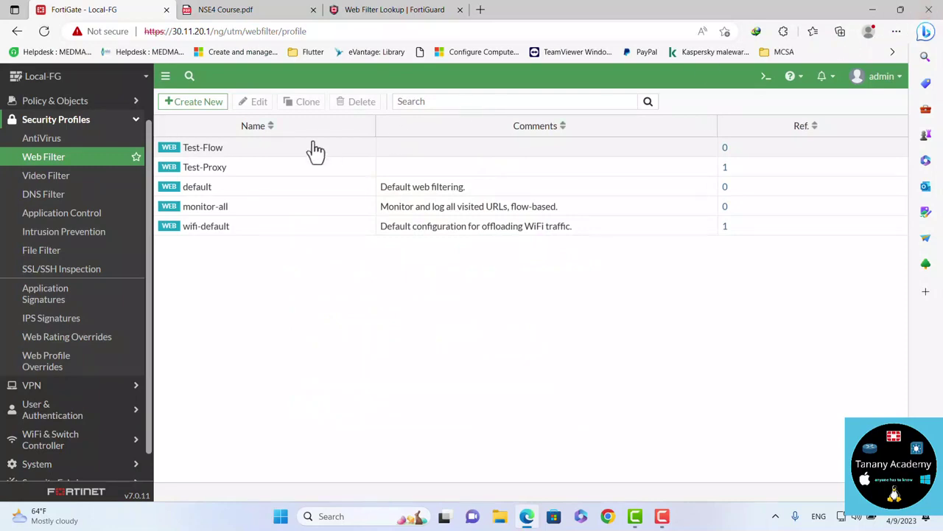
Open Test-Proxy and delete the Social Networking category usage quota, confirming the removal
double_click(237, 177)
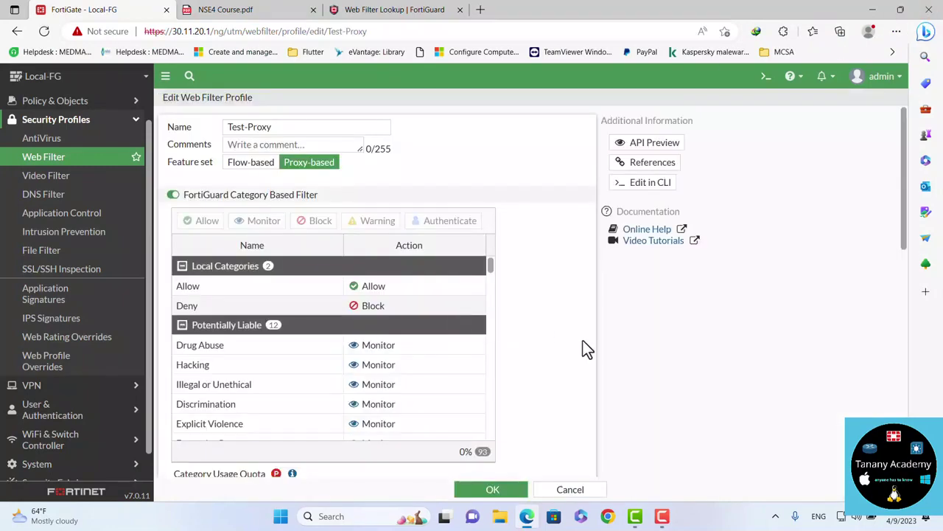
scroll(583, 340, "down", 3)
scroll(583, 341, "down", 1)
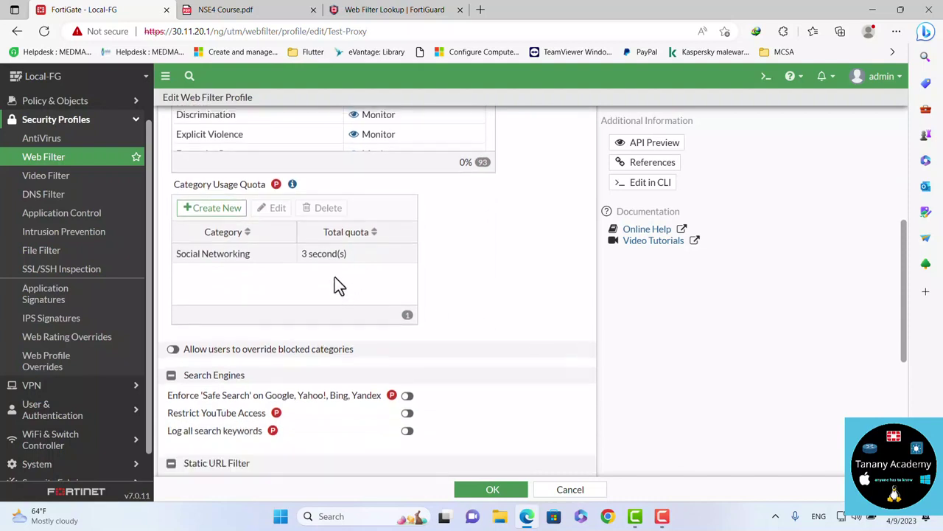
left_click(325, 266)
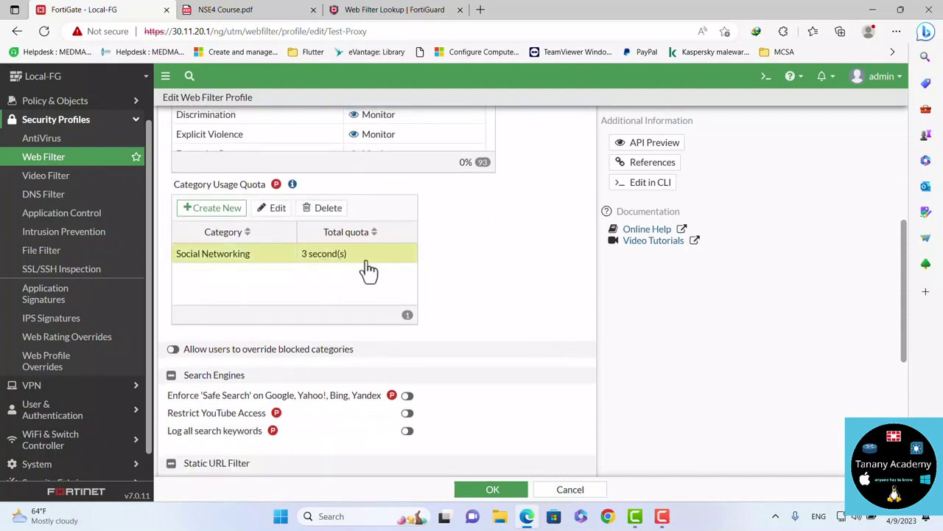
left_click(327, 209)
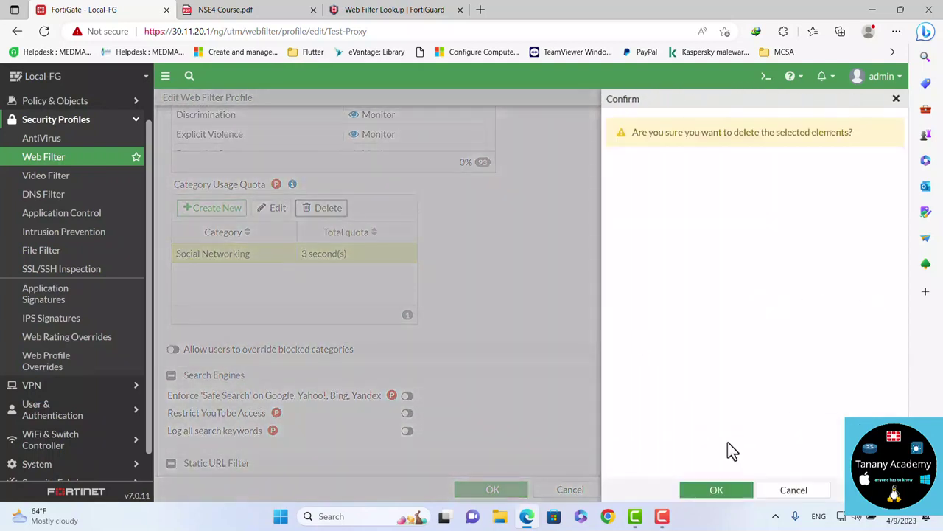
left_click(715, 491)
scroll(529, 362, "down", 2)
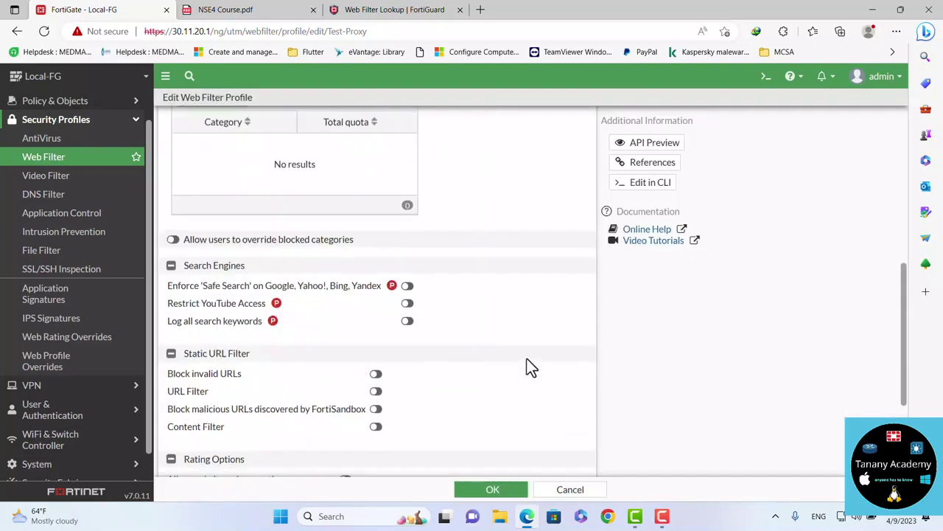
Allow overriding blocked categories for the VIP group, with default and monitor-all as profiles
left_click(172, 240)
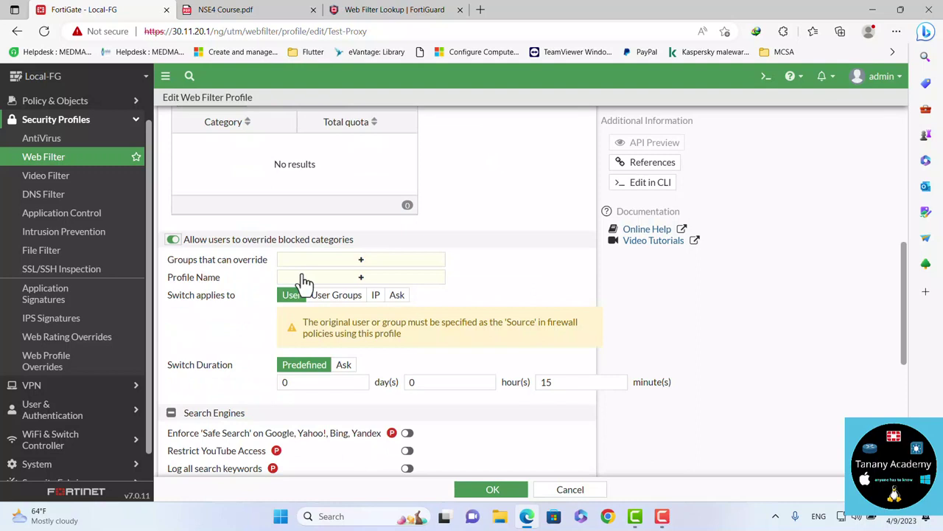
left_click(336, 259)
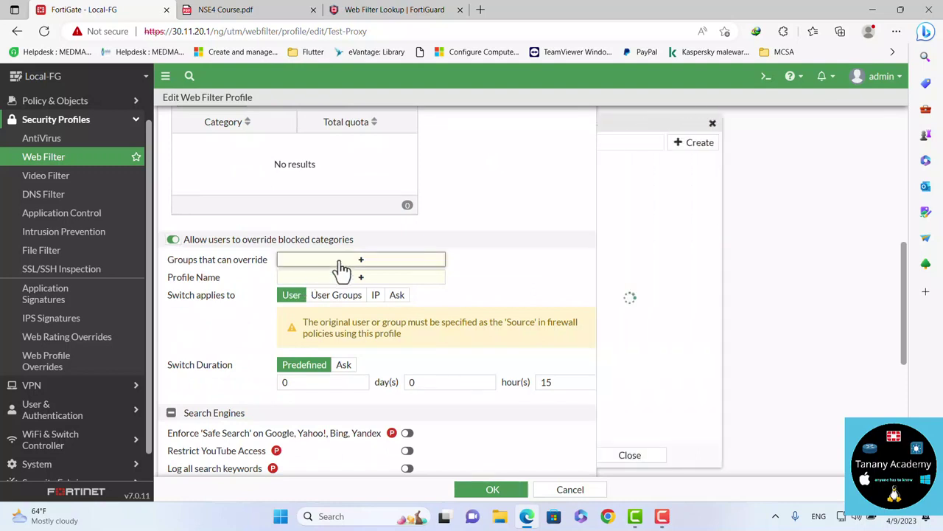
left_click(626, 219)
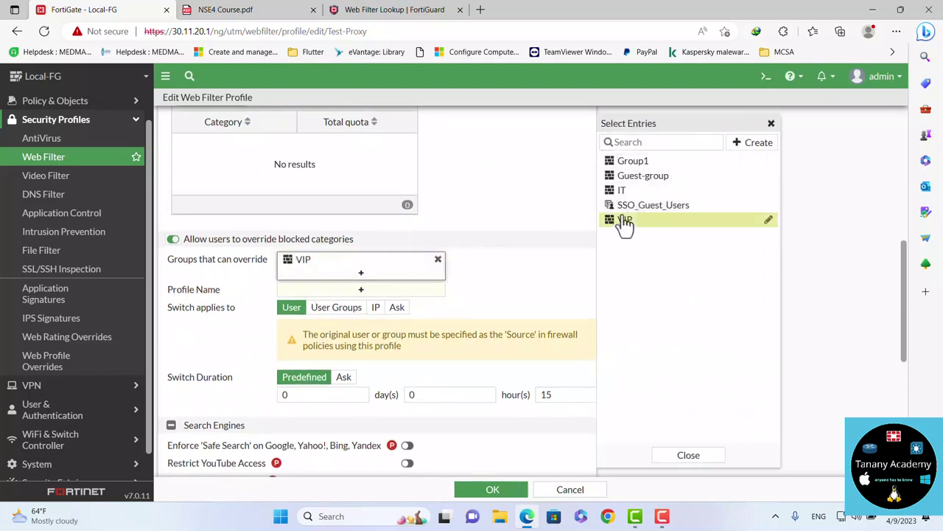
left_click(337, 292)
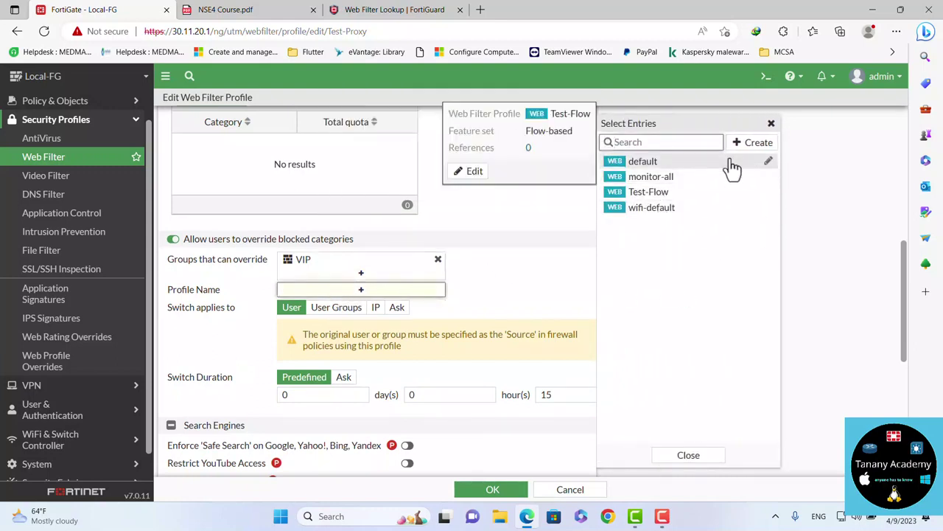
left_click(668, 181)
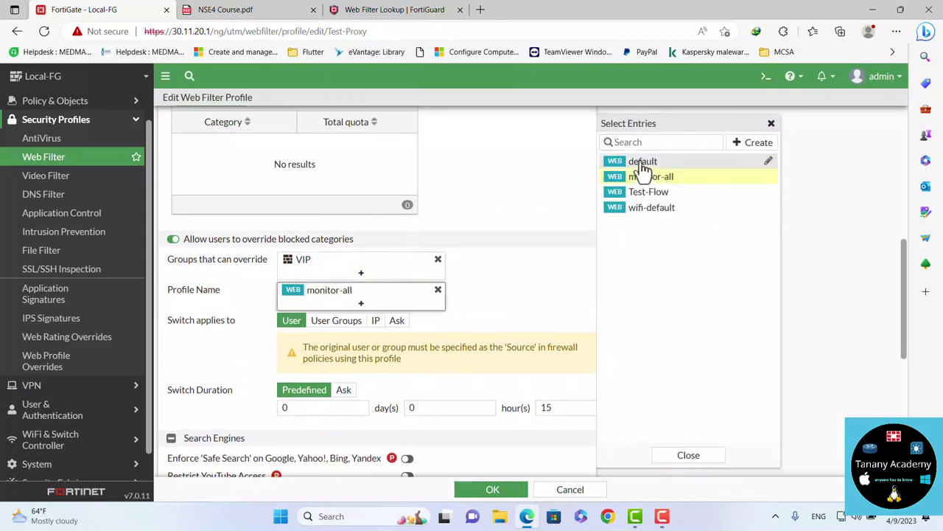
left_click(643, 164)
left_click(558, 276)
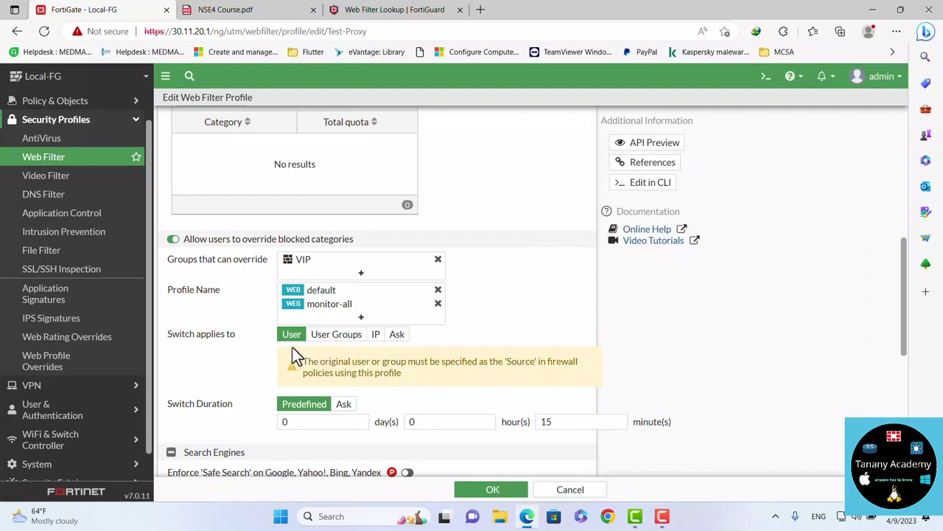
Set Switch applies to and Switch Duration to Ask, then save the Test-Proxy profile
left_click(333, 338)
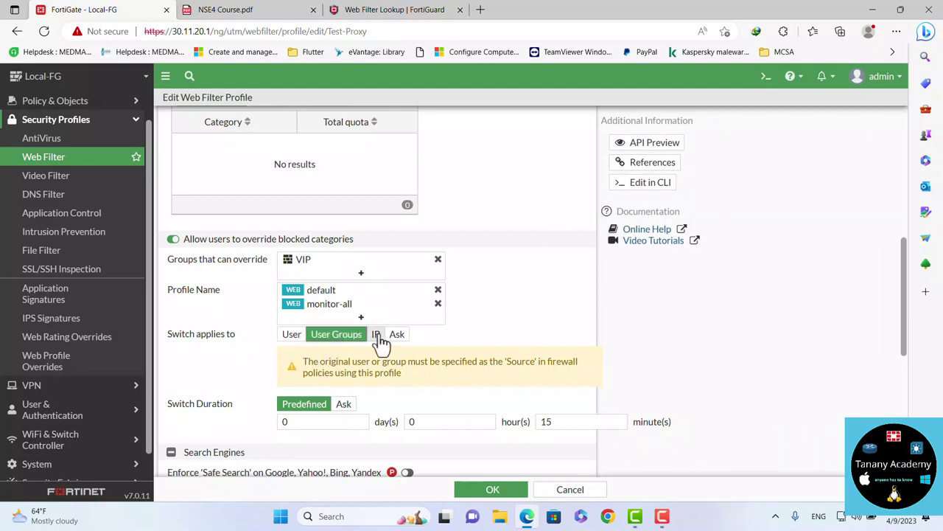
left_click(377, 339)
left_click(396, 336)
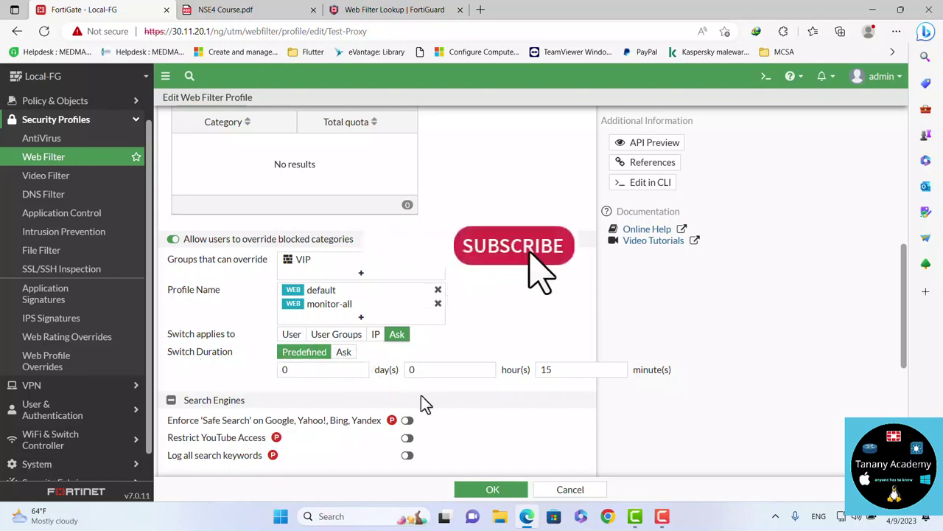
left_click(344, 353)
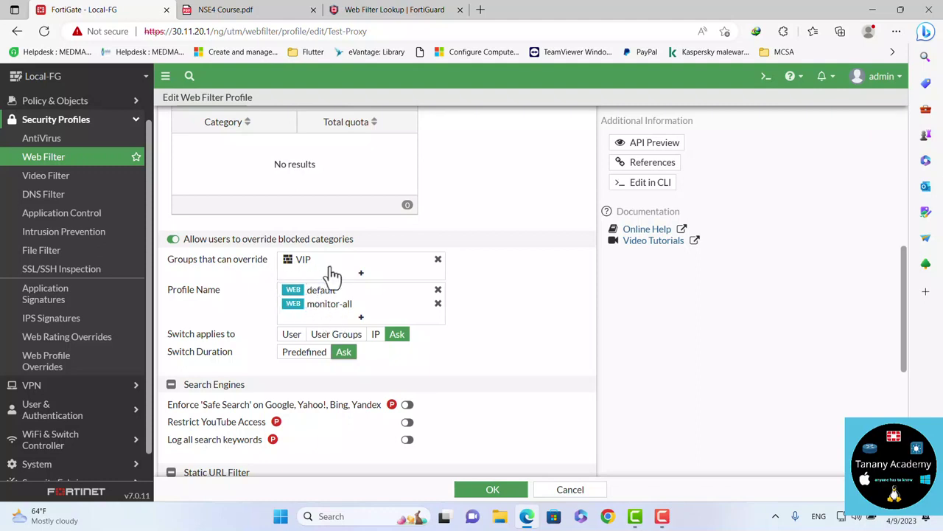
mouse_move(329, 313)
scroll(472, 166, "up", 2)
scroll(475, 168, "up", 5)
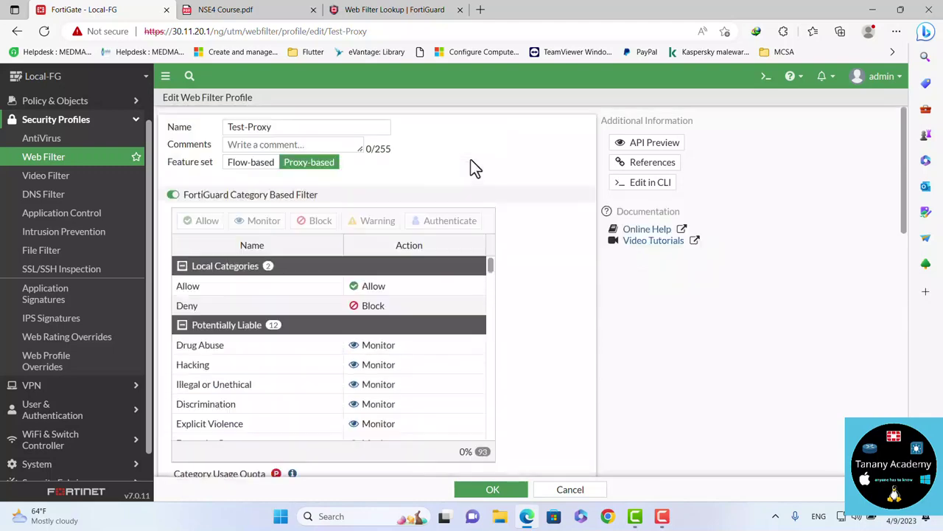
scroll(538, 332, "down", 6)
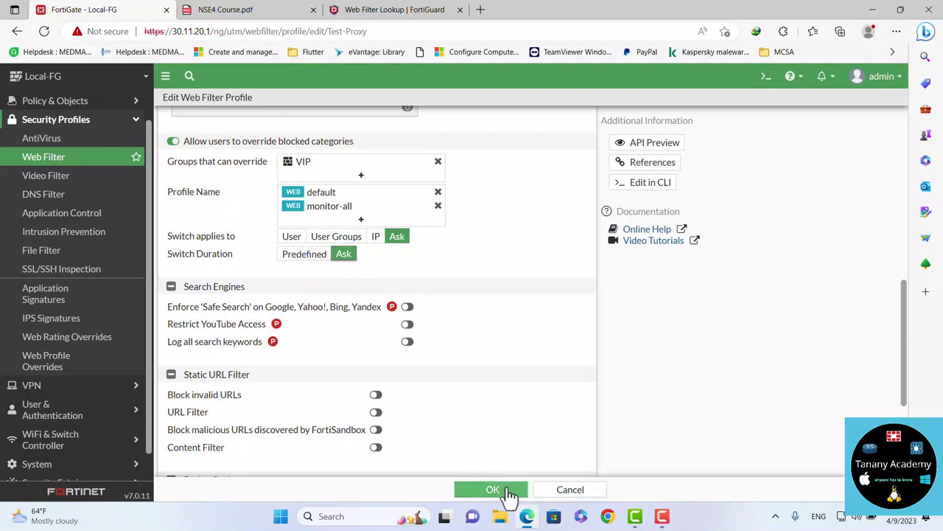
left_click(492, 489)
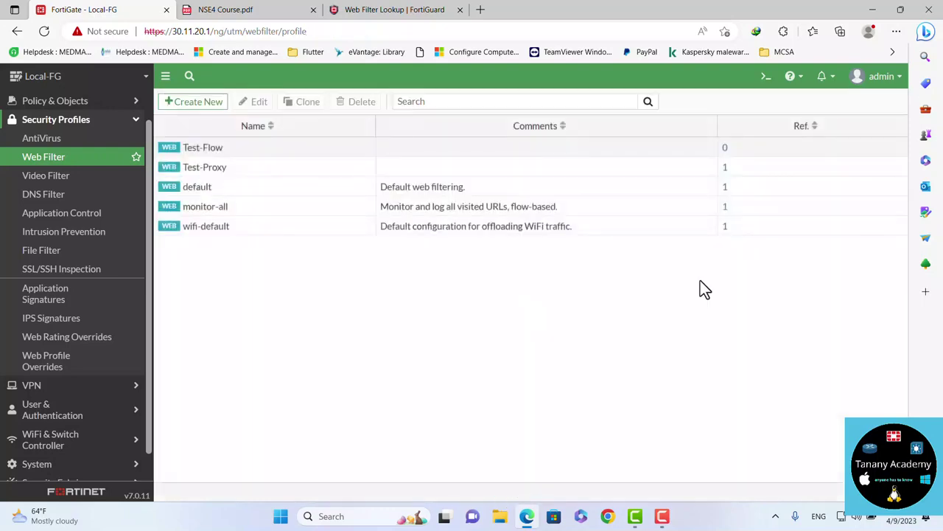
Open an InPrivate browser window and load youtube.com
left_click(896, 31)
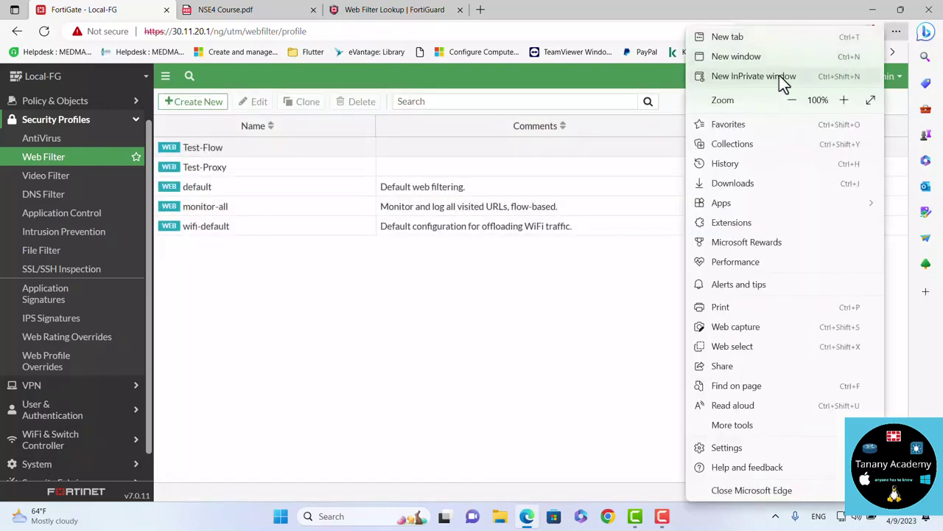
left_click(780, 74)
type("youtube.com")
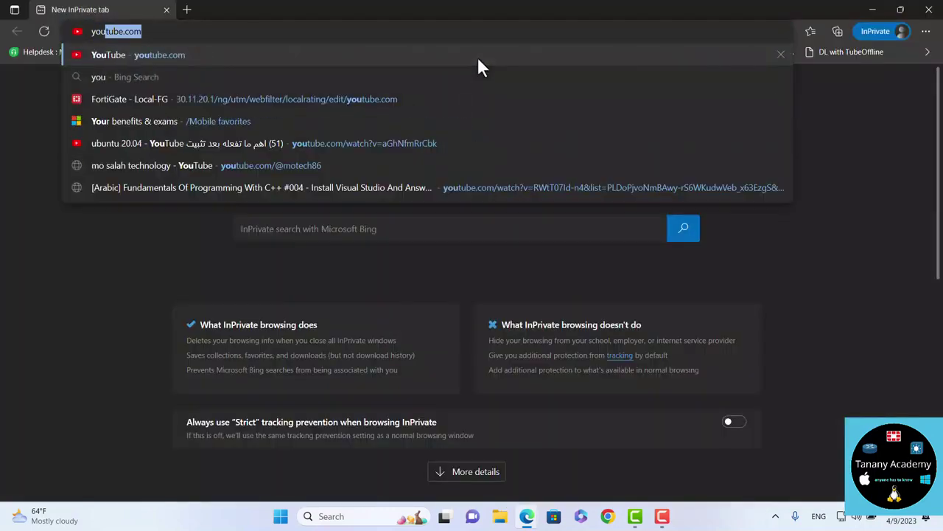
key("Return")
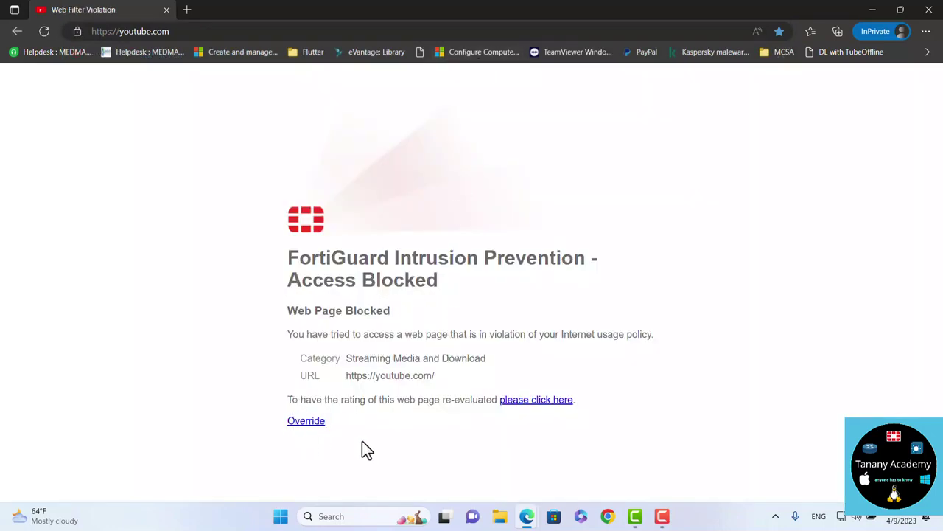
Request a 1-minute monitor-all override for youtube.com with the user's credentials; it's rejected as too short
double_click(298, 421)
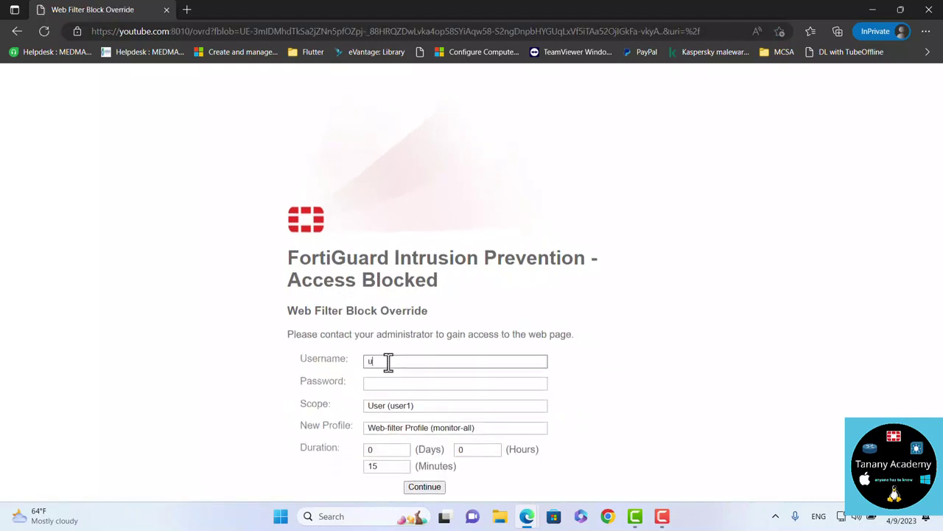
key("Tab")
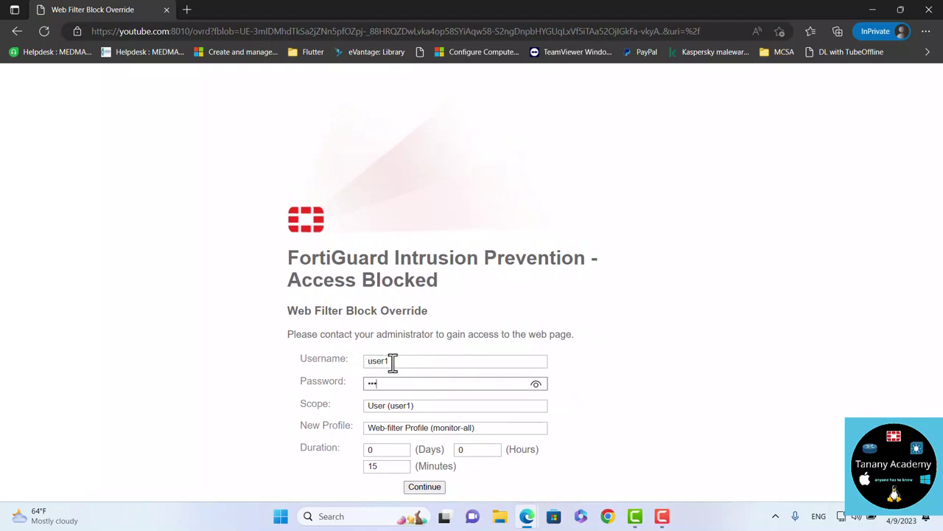
left_click(389, 430)
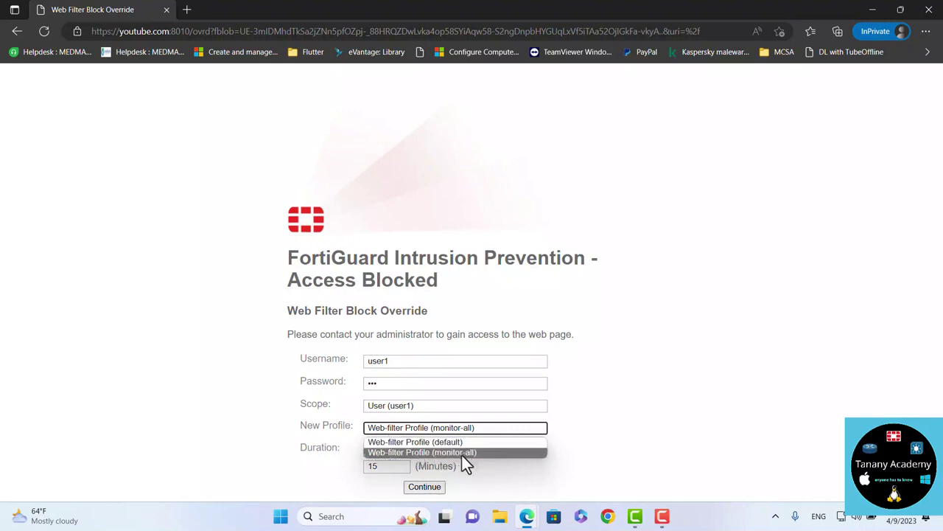
left_click(513, 451)
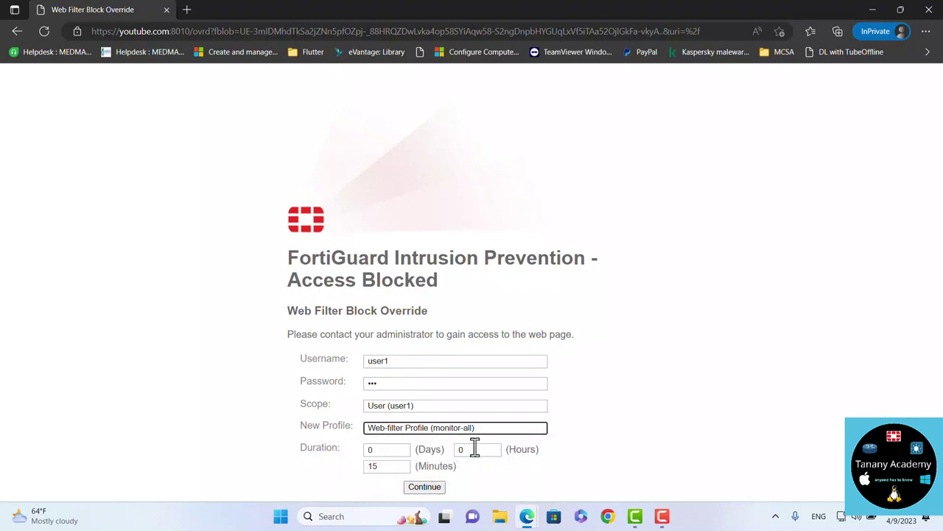
double_click(391, 467)
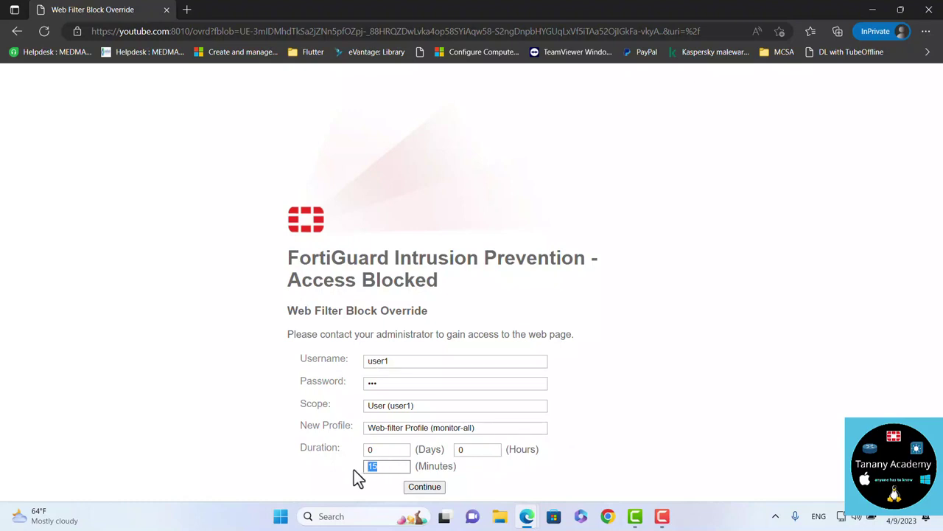
scroll(523, 448, "down", 1)
scroll(465, 461, "up", 1)
left_click(427, 486)
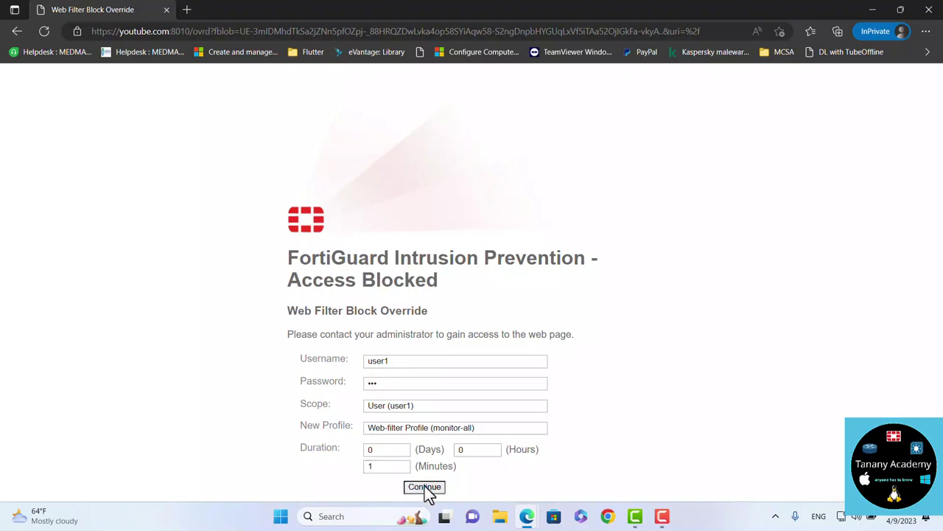
left_click_drag(523, 362, 556, 359)
scroll(426, 455, "down", 1)
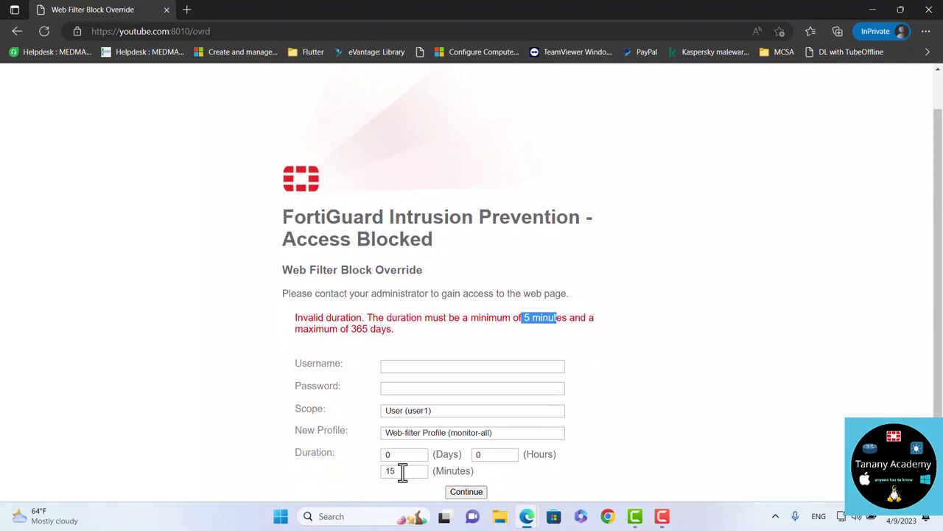
Change the override duration to 5 minutes and resubmit
left_click_drag(405, 472, 379, 470)
type("5")
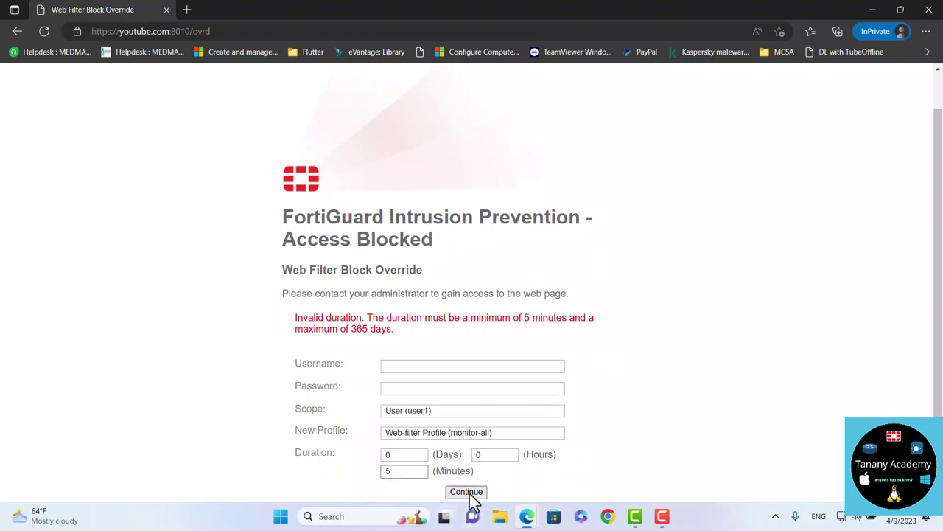
left_click(466, 491)
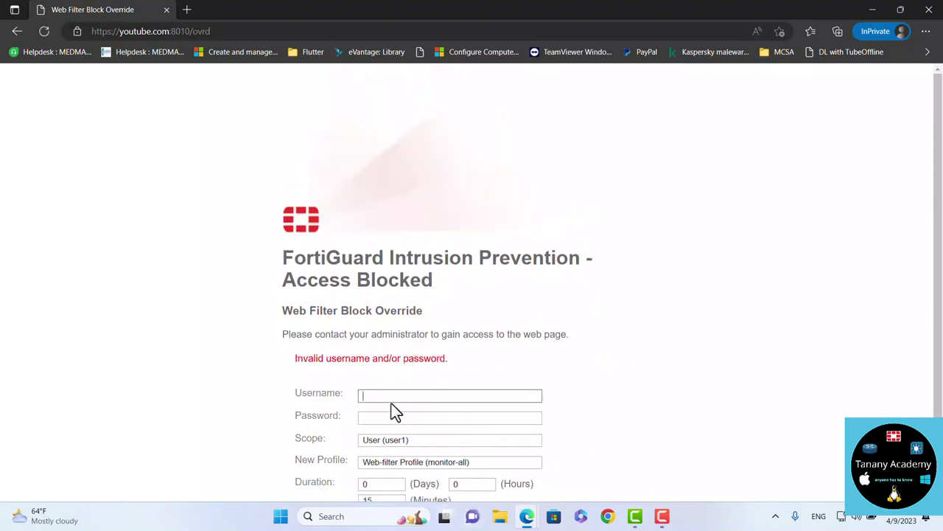
Re-enter the username and password to load YouTube, then close the private window
type("user1")
key("Tab")
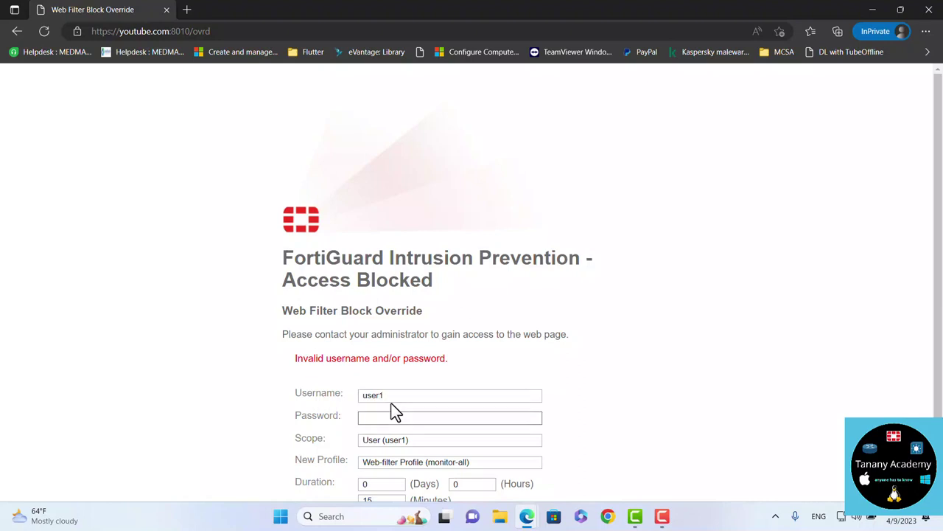
type("12")
scroll(592, 398, "down", 1)
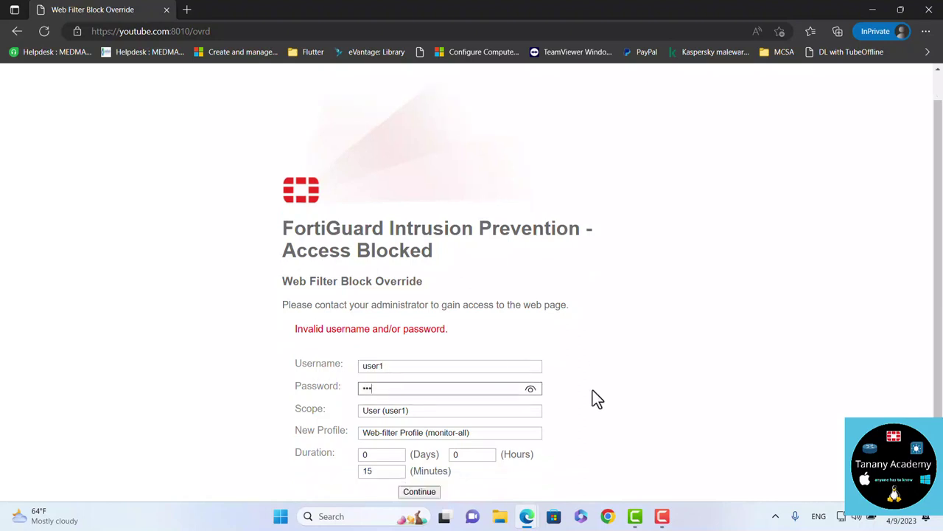
left_click(424, 492)
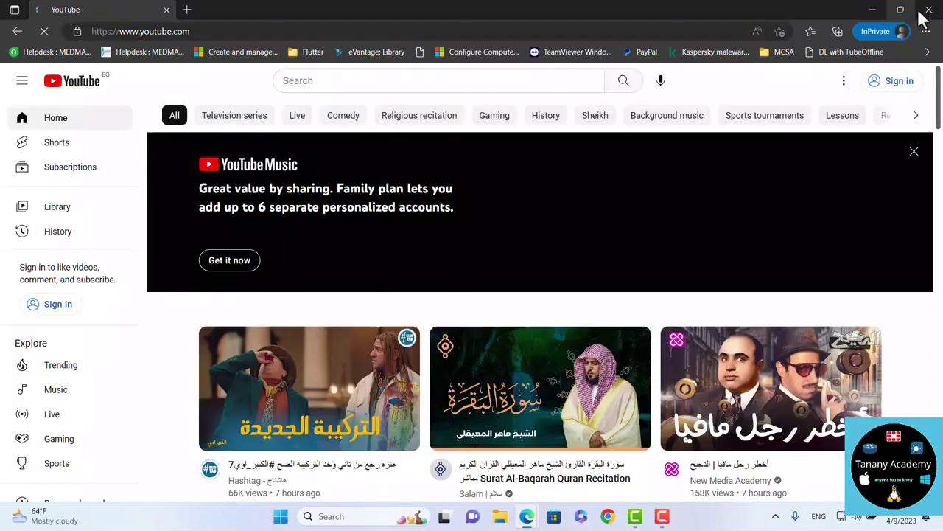
left_click(923, 13)
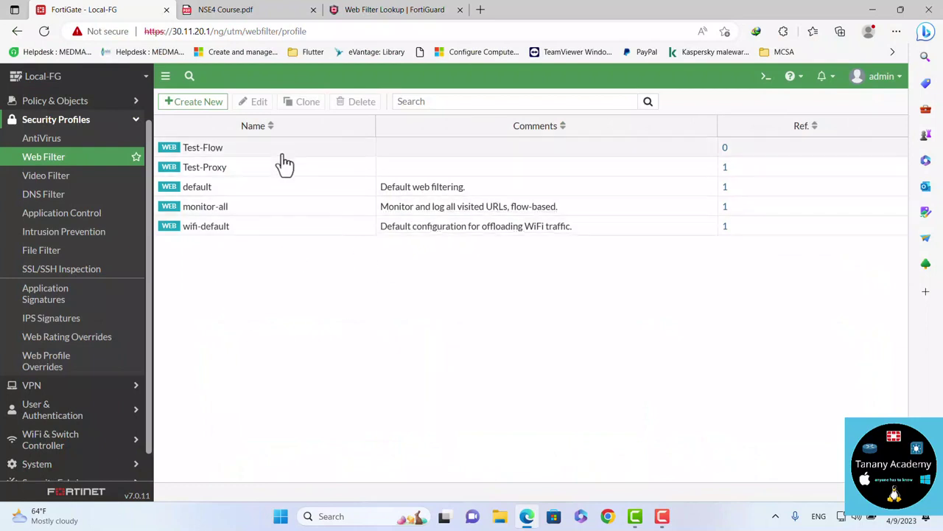
In Test-Proxy, turn off 'Allow users to override blocked categories', leaving YouTube restriction off
double_click(258, 173)
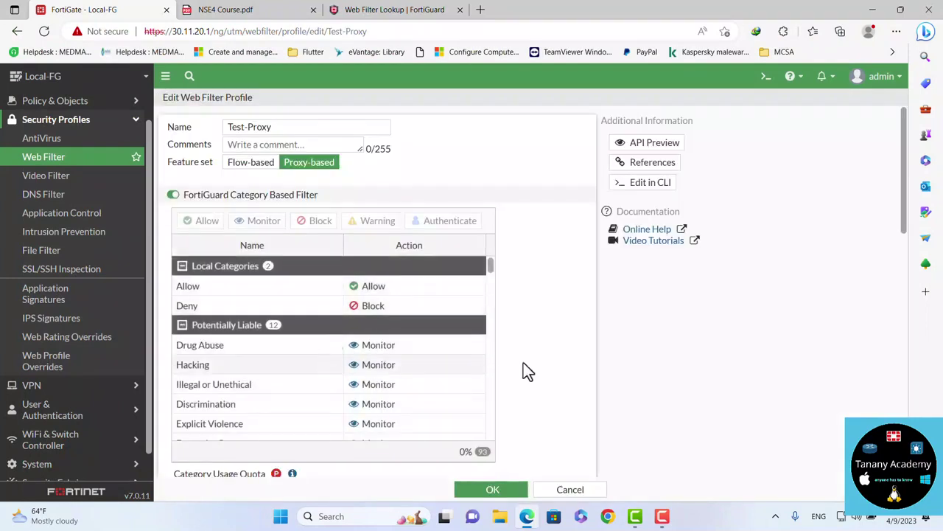
scroll(554, 400, "down", 4)
scroll(554, 400, "down", 1)
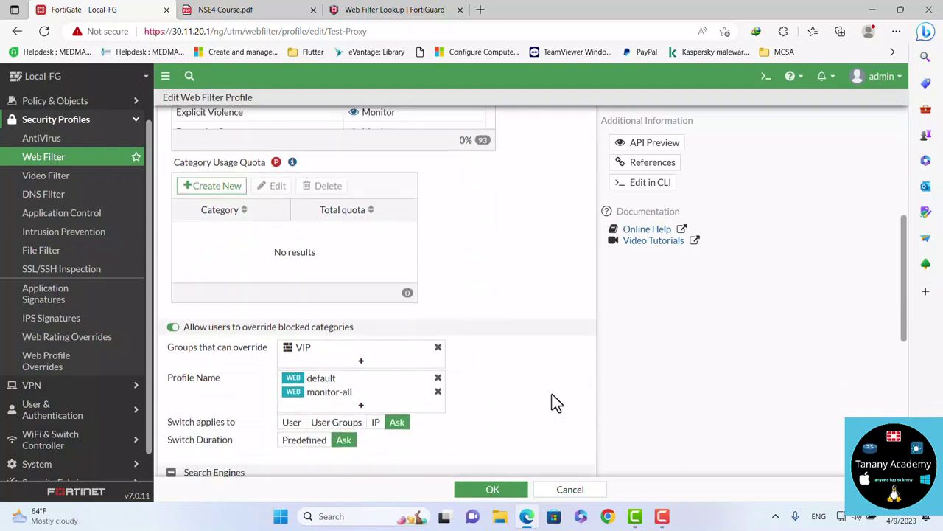
left_click(173, 270)
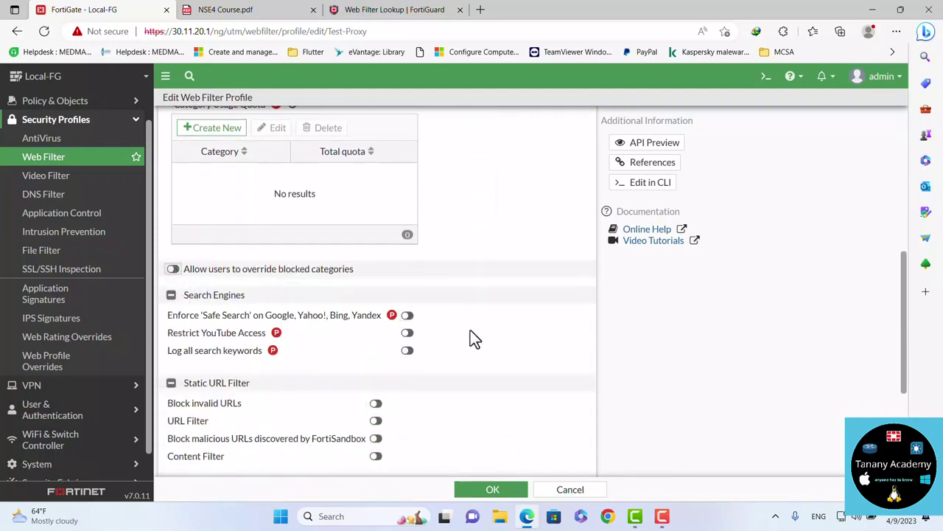
scroll(472, 337, "down", 1)
scroll(472, 337, "down", 1)
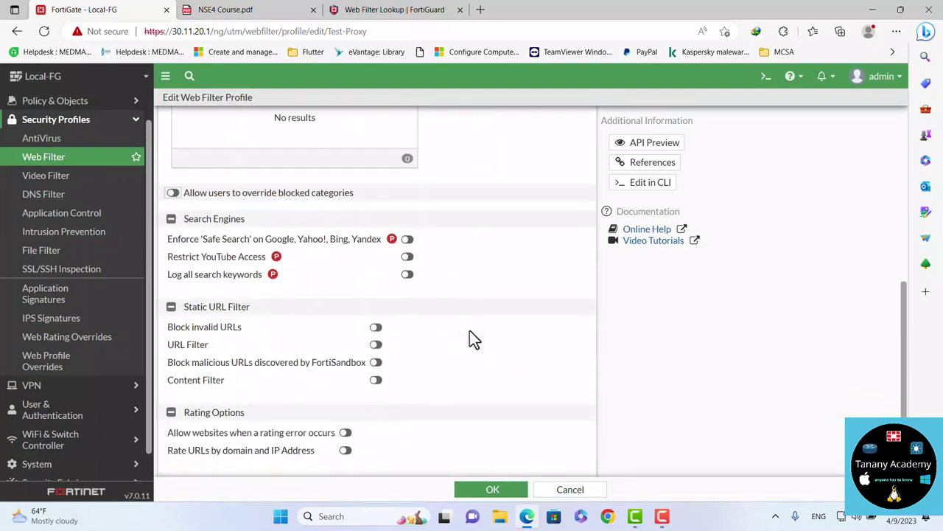
left_click(407, 258)
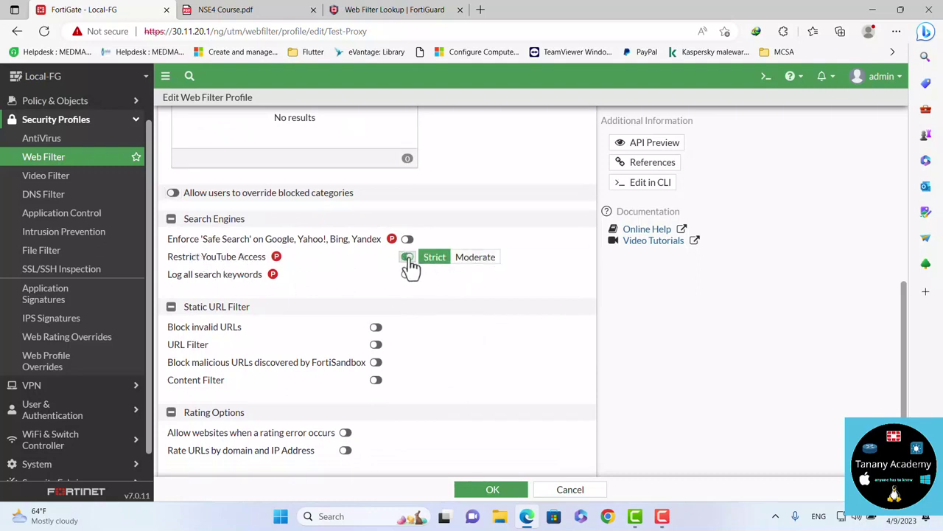
left_click(409, 263)
scroll(484, 348, "down", 3)
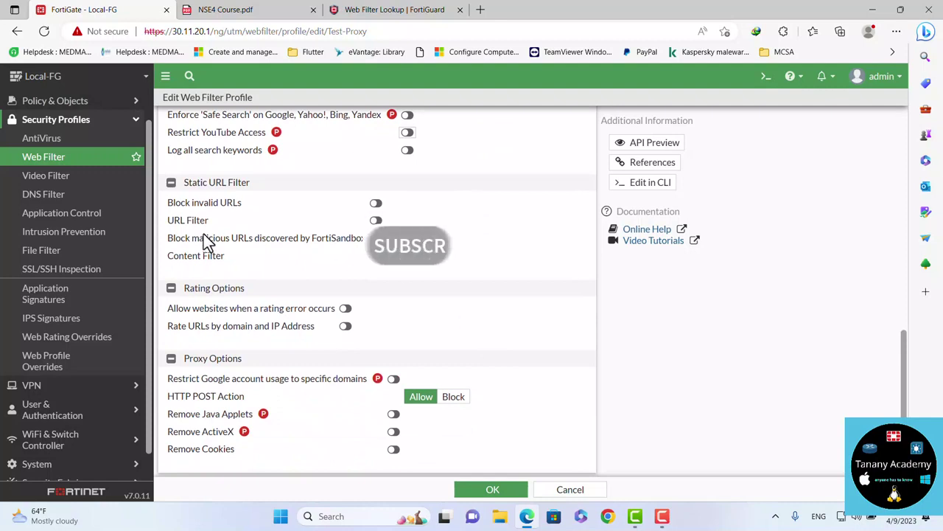
scroll(405, 338, "down", 1)
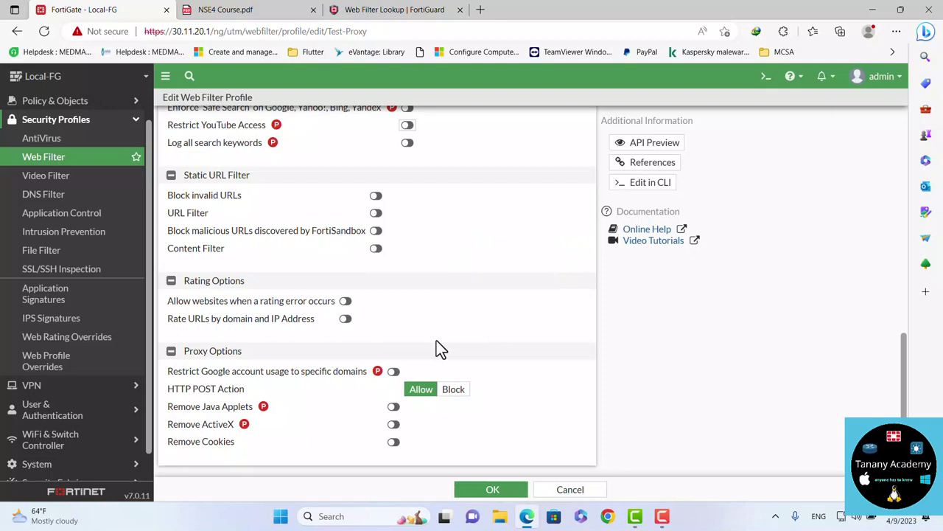
Restrict Google account usage to drive.google.com as Domain 1 and save the profile
left_click(394, 372)
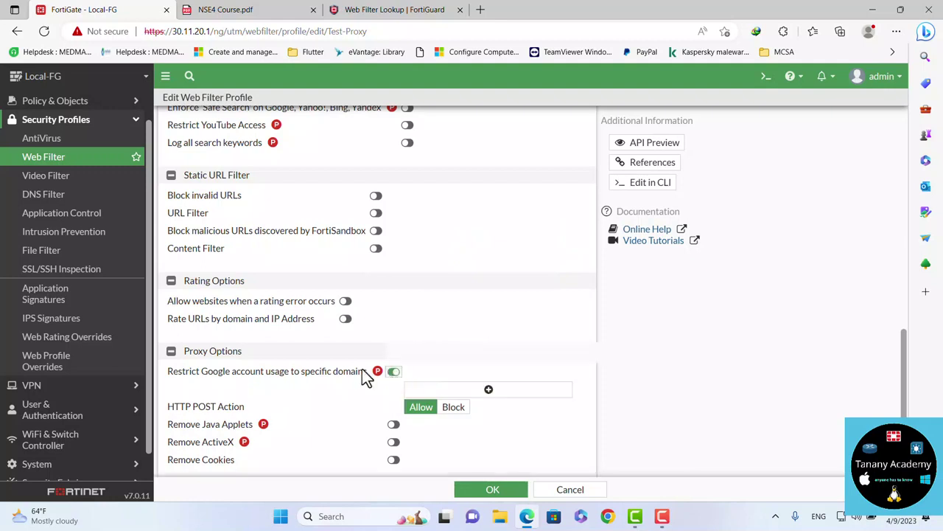
left_click(470, 391)
left_click(466, 390)
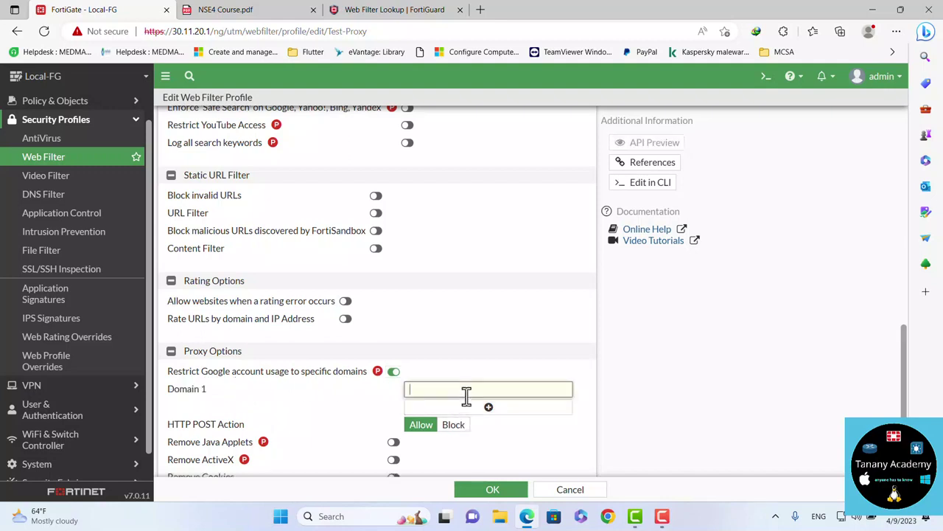
type("drive")
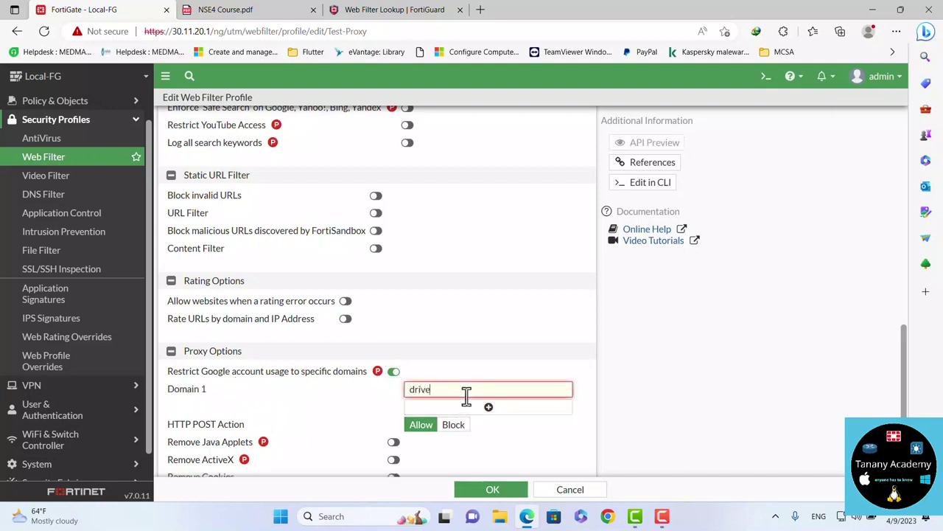
type(".google.com")
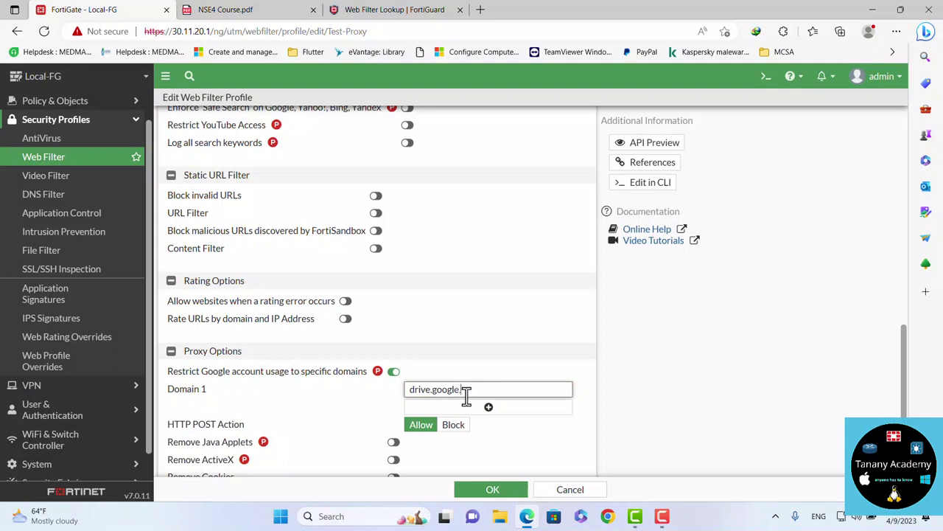
left_click(488, 490)
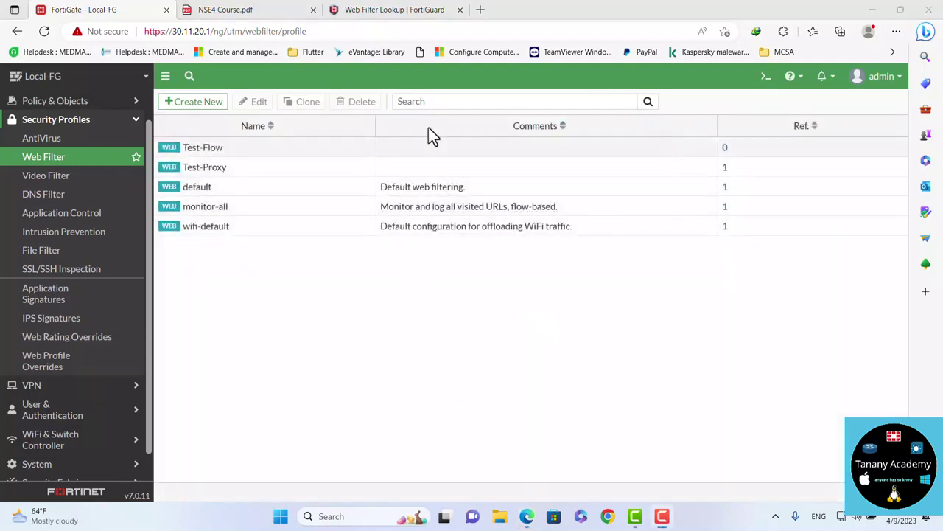
Open the Test-Proxy profile and switch on Content Filter
double_click(213, 169)
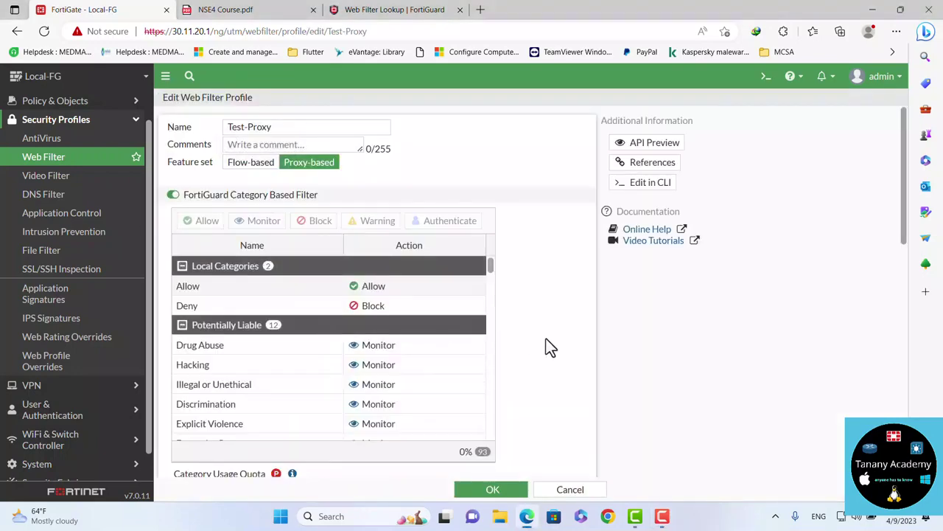
scroll(546, 338, "down", 6)
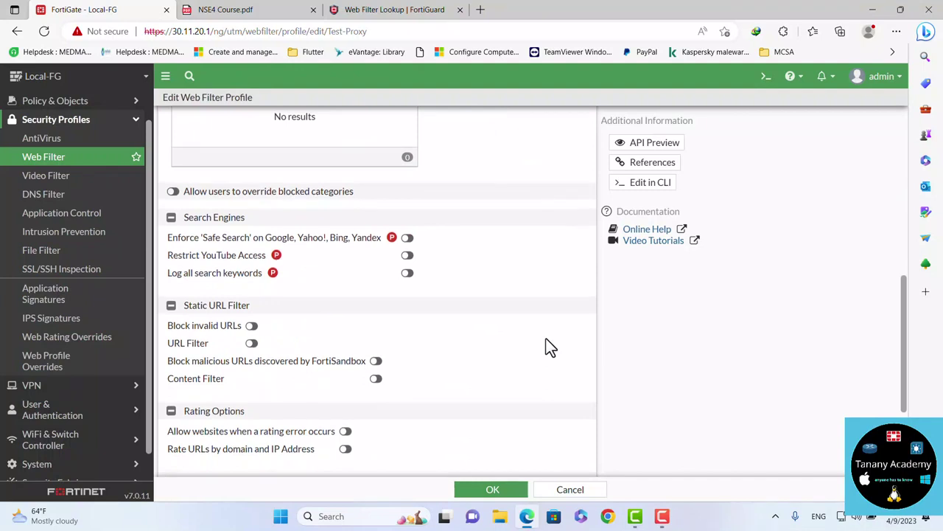
left_click(376, 379)
scroll(435, 355, "down", 2)
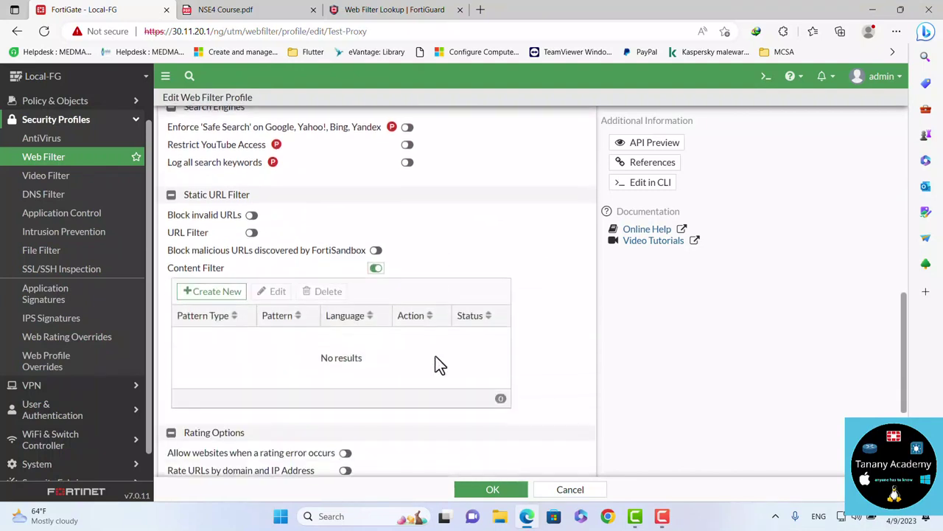
Draft a Western-language pattern with Action Exempt and Status Enable, then cancel it
left_click(217, 292)
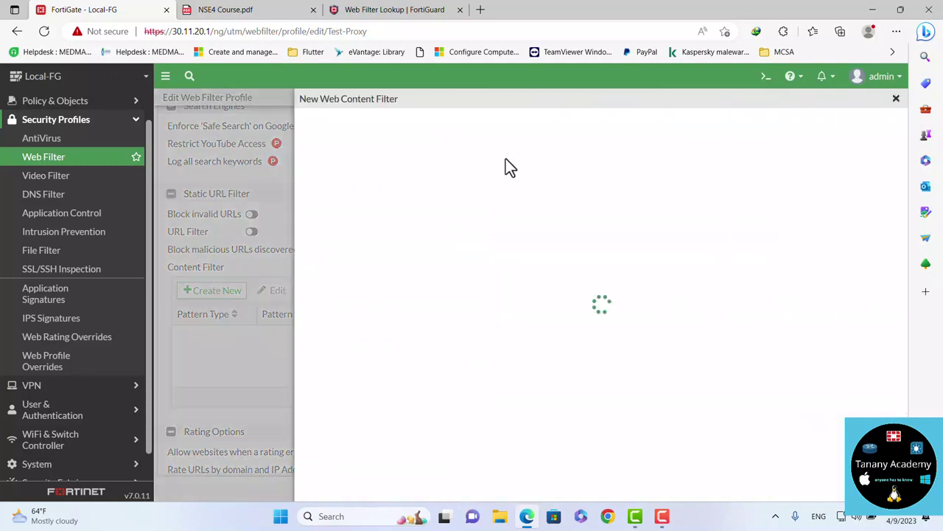
left_click(383, 148)
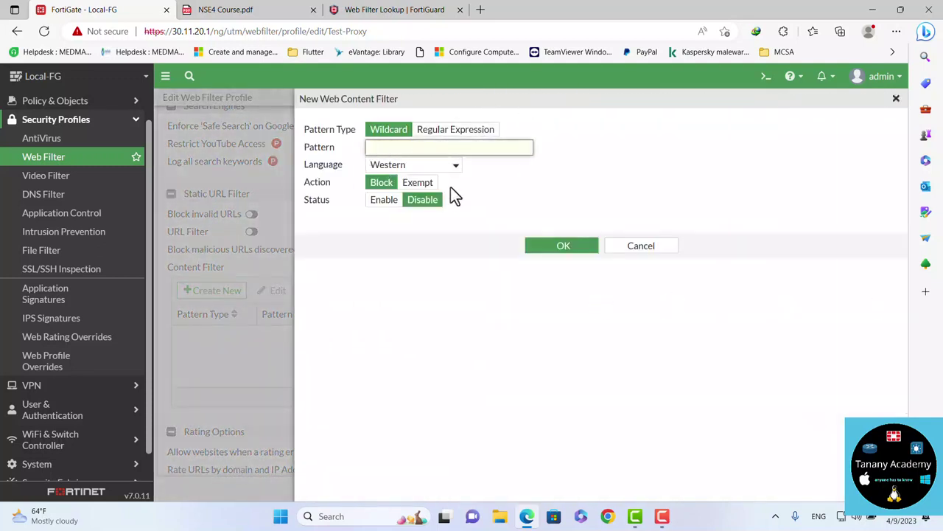
left_click(458, 164)
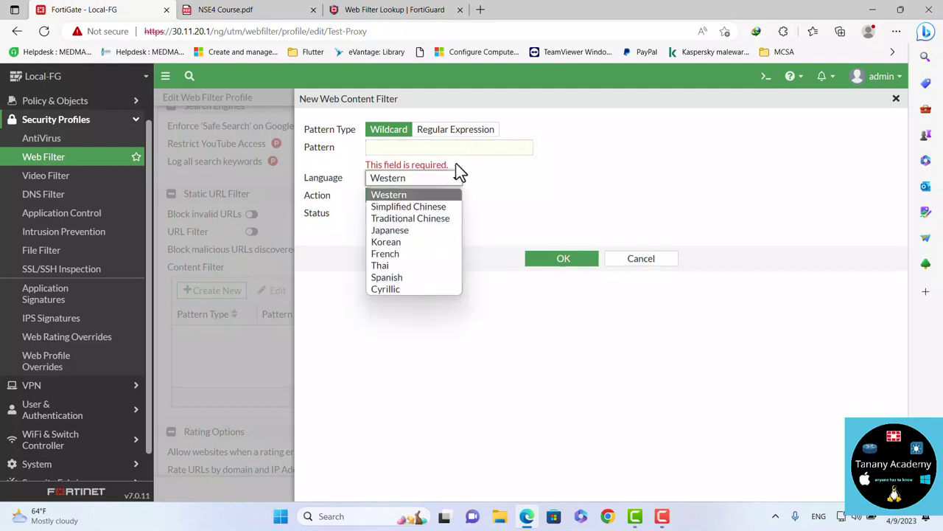
left_click(459, 174)
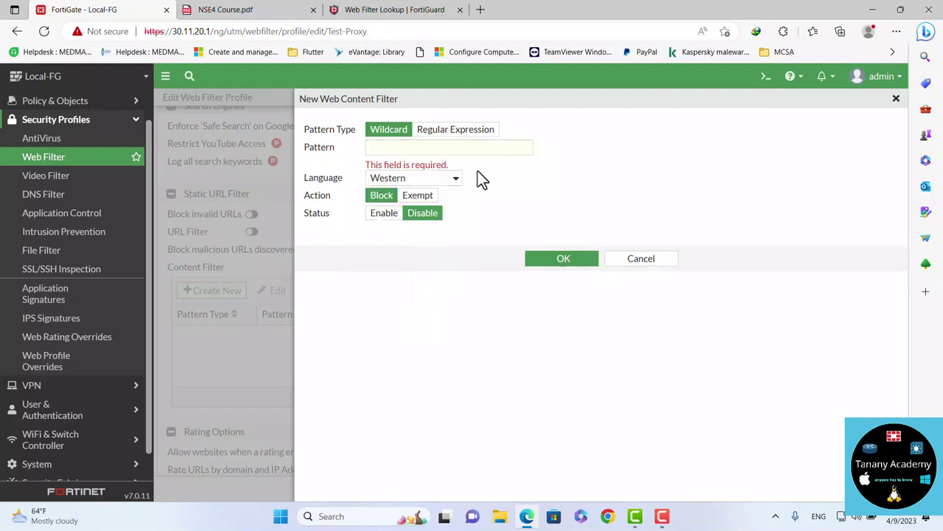
left_click(420, 199)
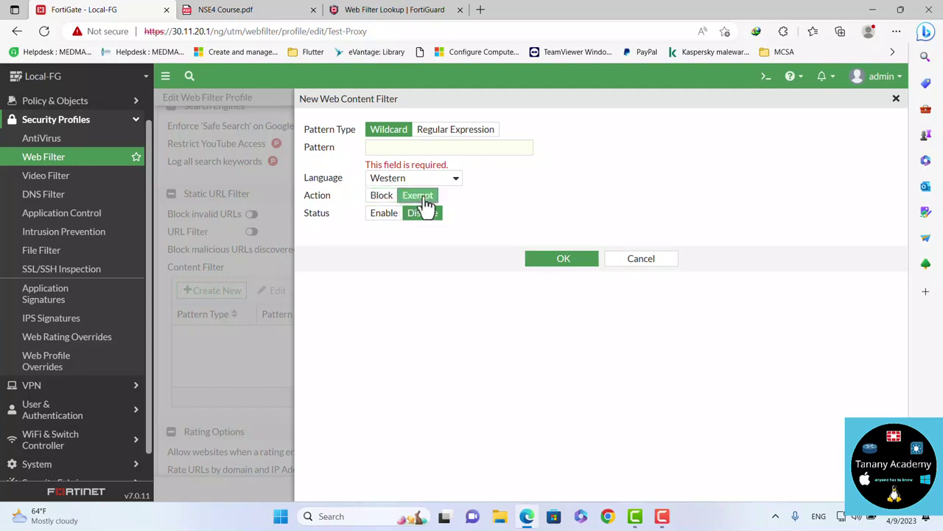
left_click(384, 215)
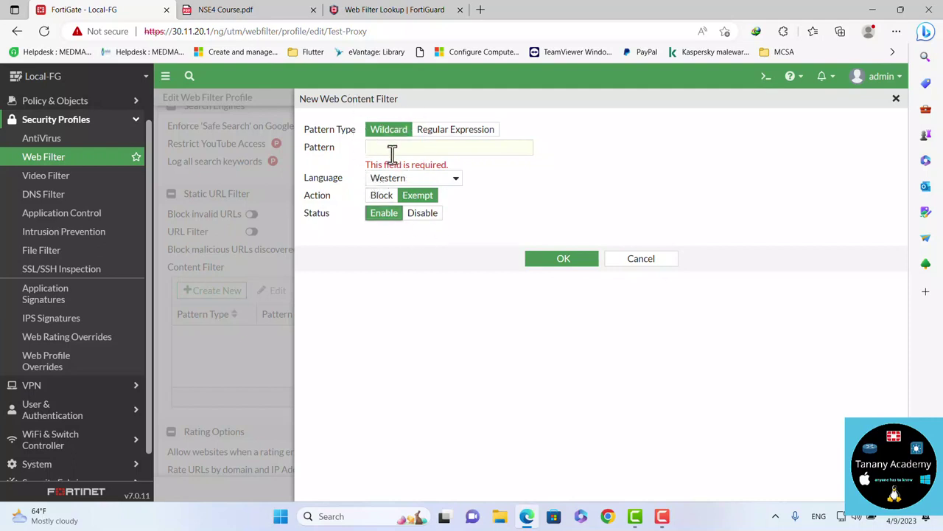
left_click(391, 149)
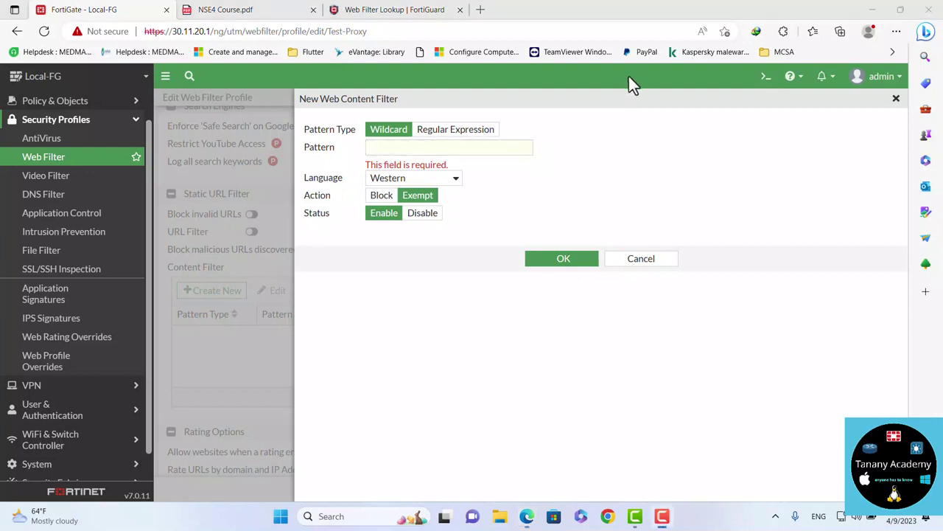
left_click(644, 263)
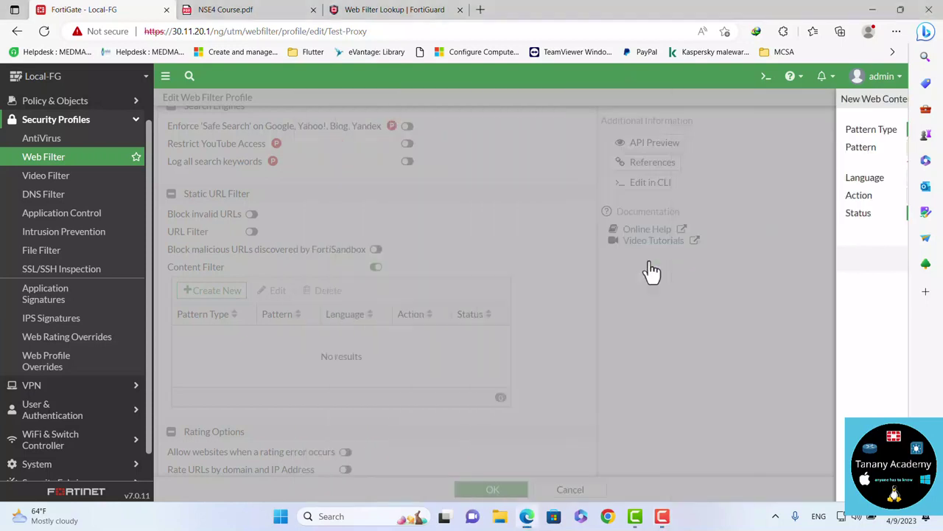
Toggle 'Allow websites when a rating error occurs' on and back off, then go to Web Filter
scroll(430, 277, "down", 3)
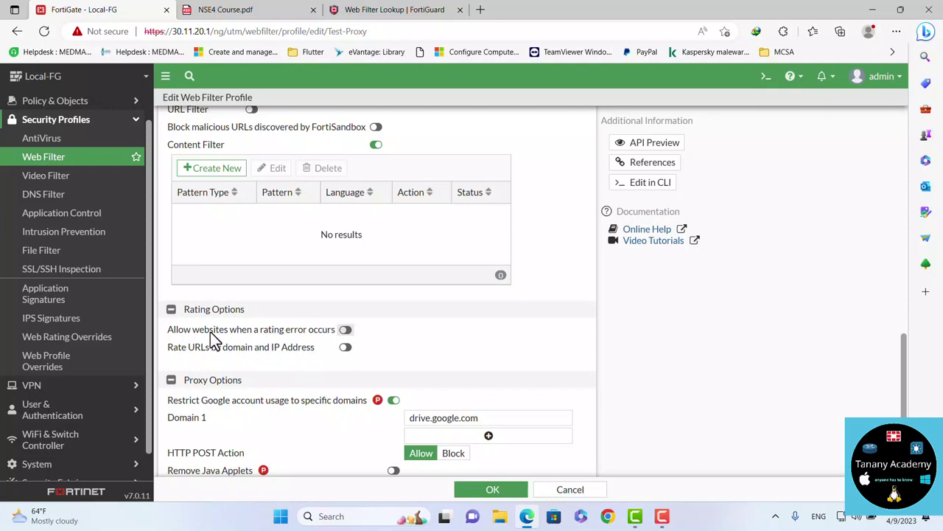
left_click(345, 330)
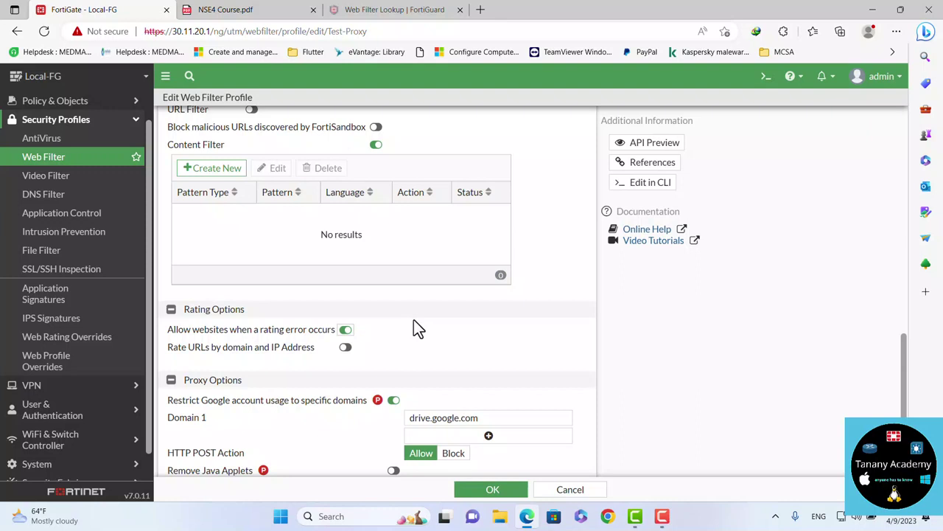
left_click(346, 330)
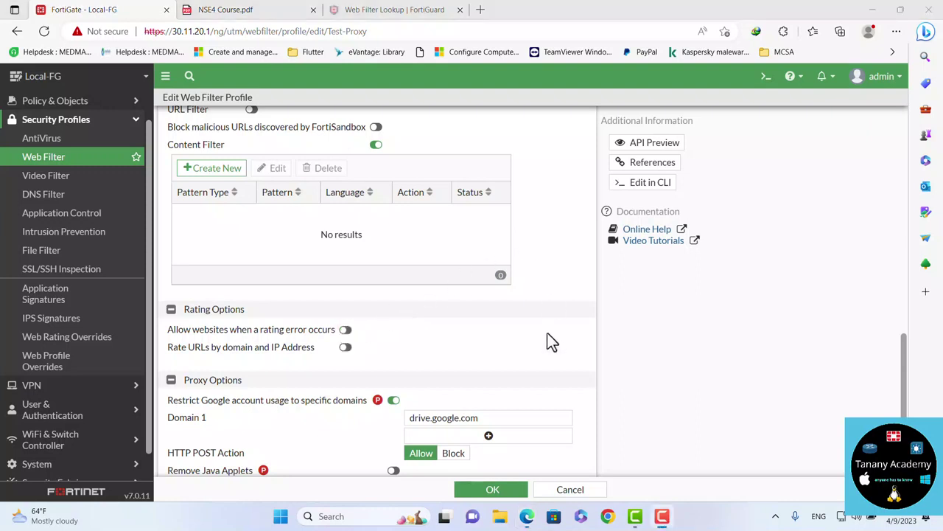
left_click(55, 164)
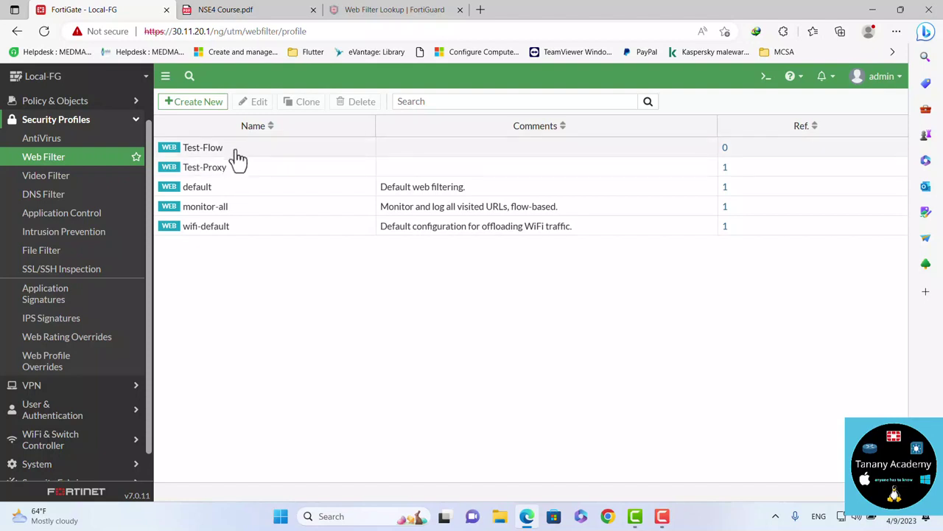
double_click(239, 149)
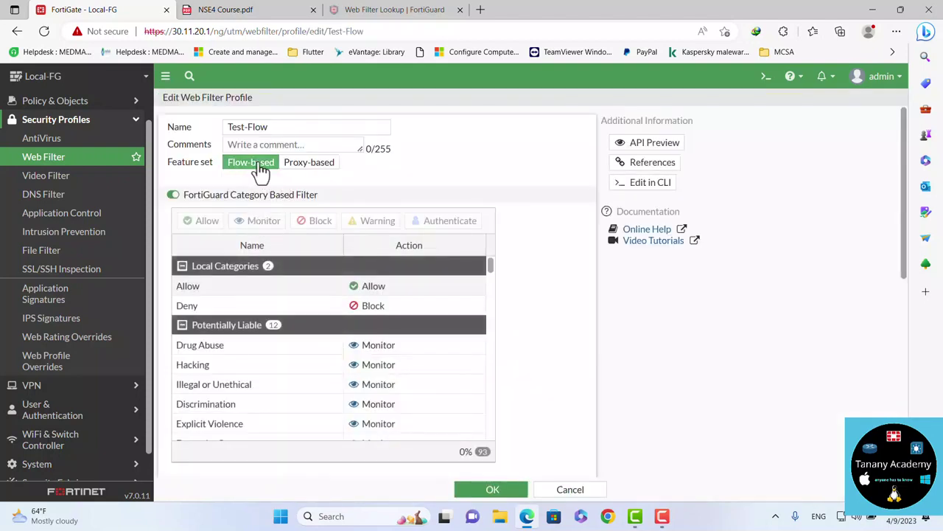
left_click(307, 175)
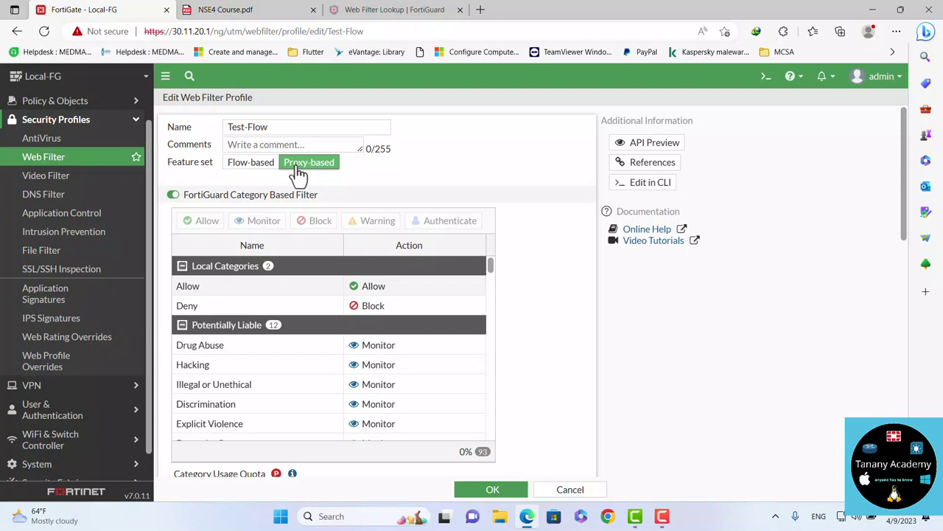
left_click(264, 173)
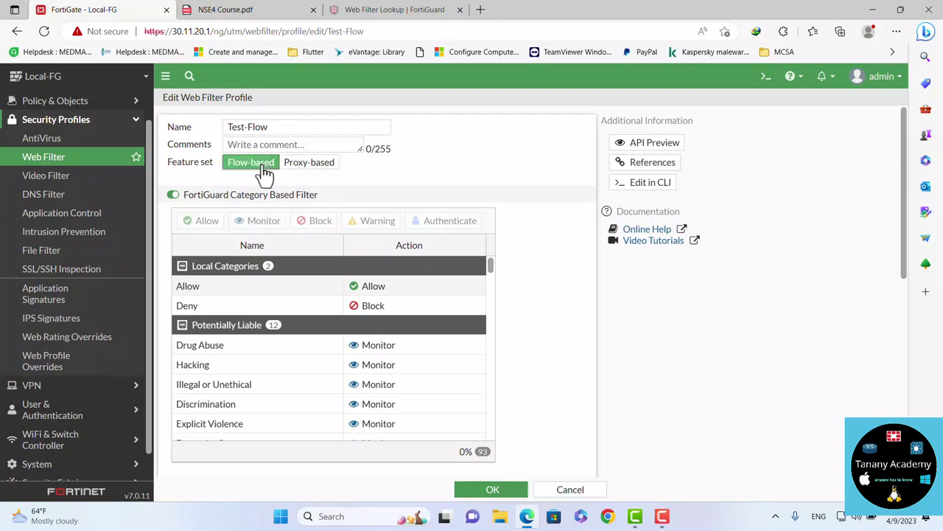
left_click(570, 489)
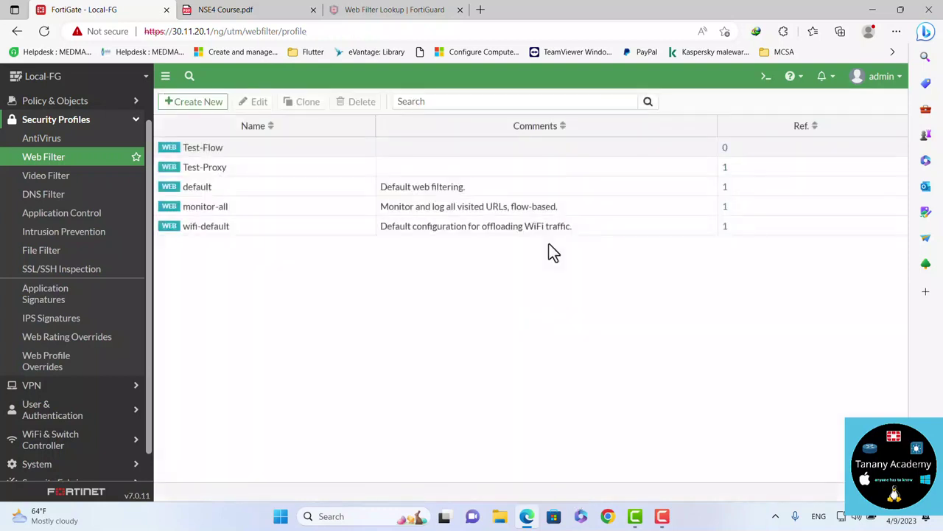